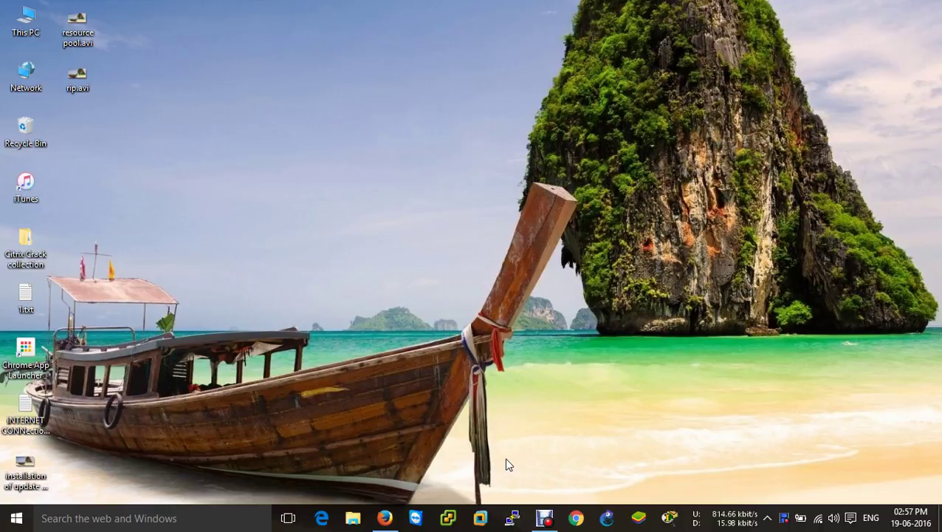
Step: Sign in to the ESXi host at 192.168.1.121 as root with the account password
click(544, 517)
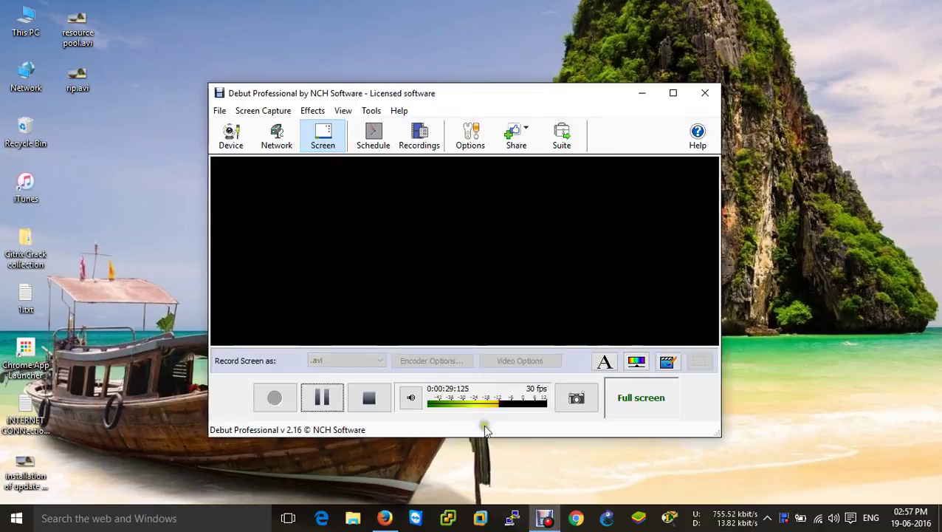
click(322, 397)
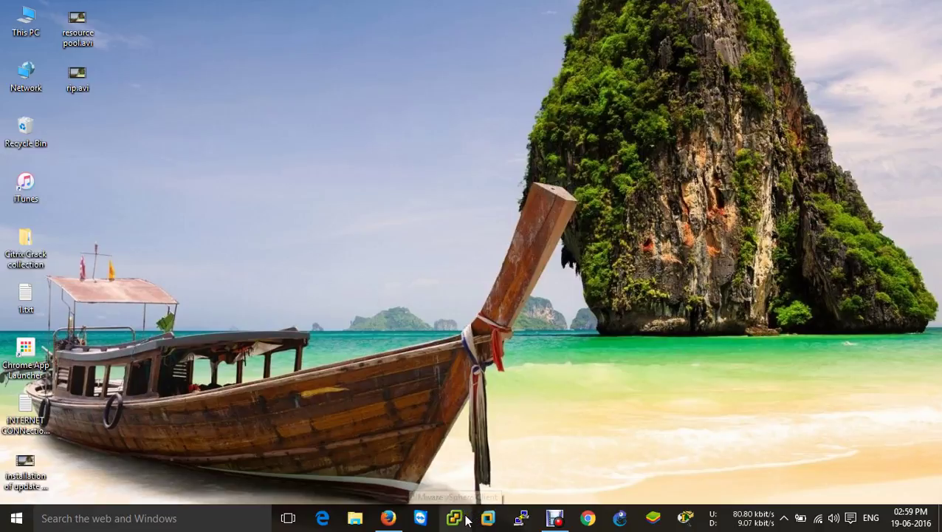
click(465, 521)
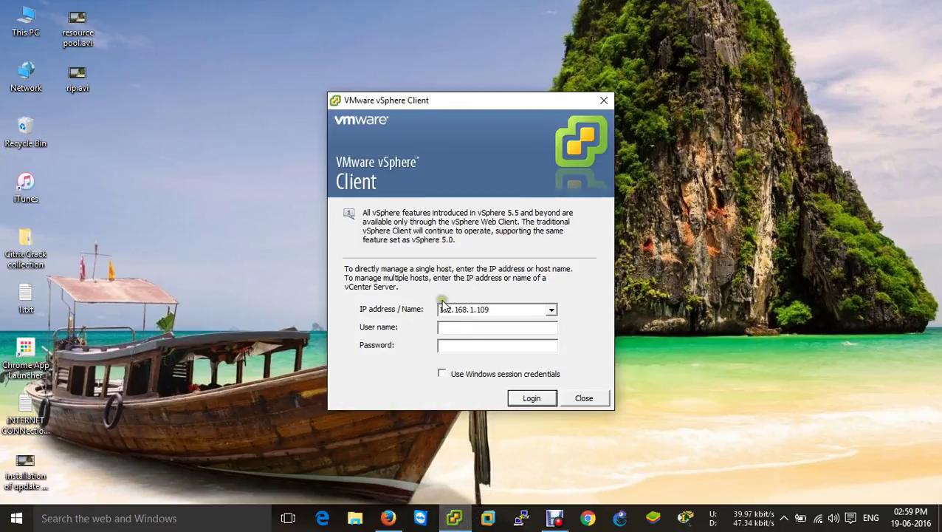
click(496, 309)
click(508, 311)
key(BackSpace)
key(BackSpace)
text(2)
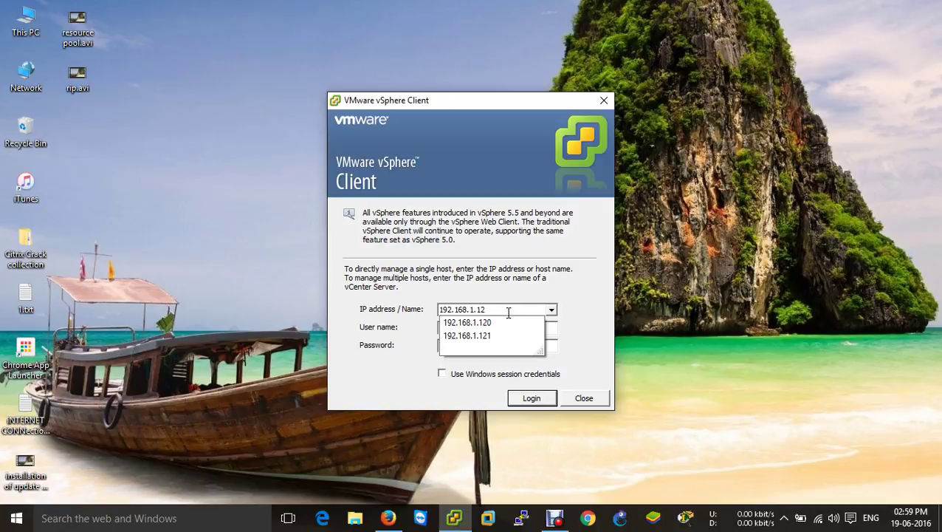
text(1root)
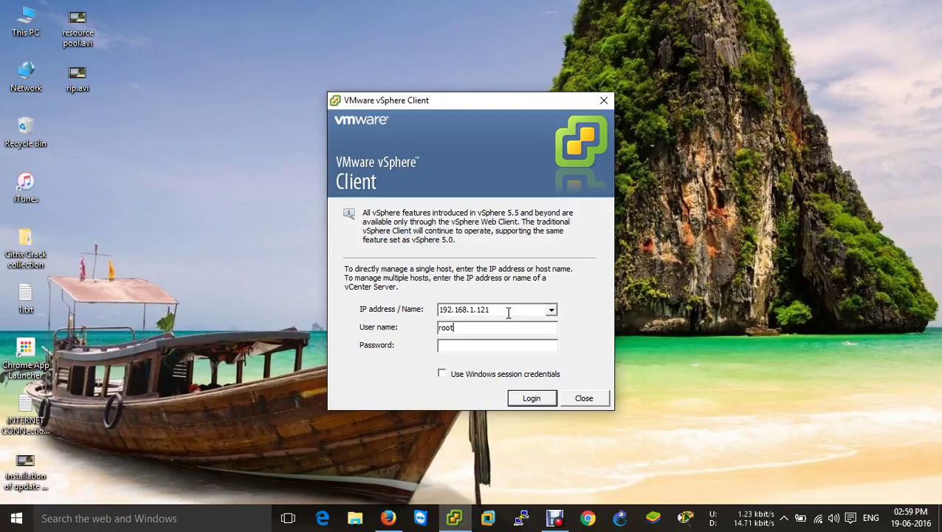
key(Tab)
text(*********)
key(Return)
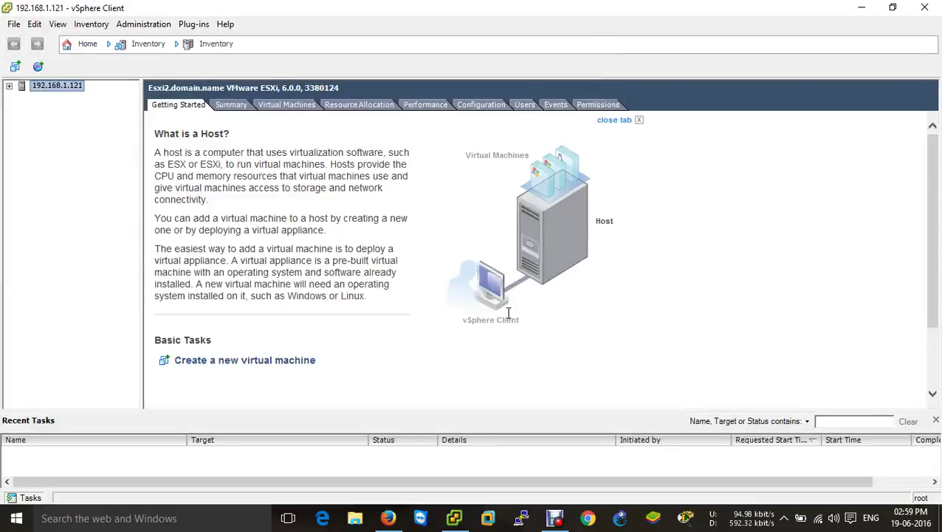
Step: Expand host 192.168.1.121 to list its VMs and show its Configuration tab
click(9, 86)
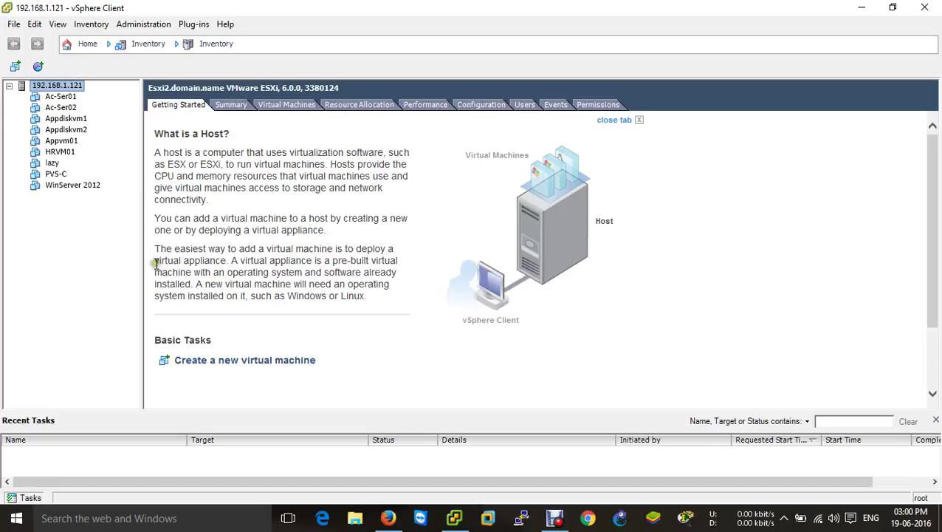
click(65, 85)
click(480, 108)
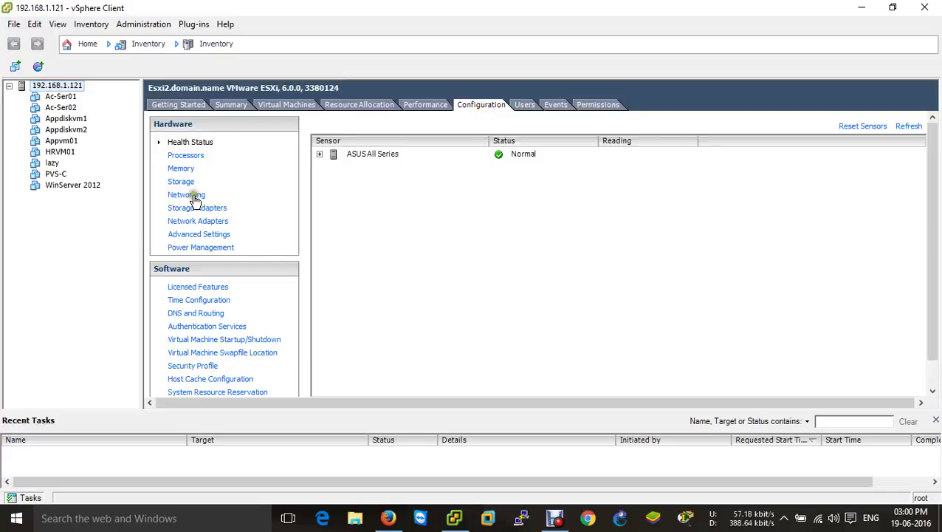
Step: Show the host's storage and inspect the Lun-A, Lun-B and nfs datastore details
click(186, 182)
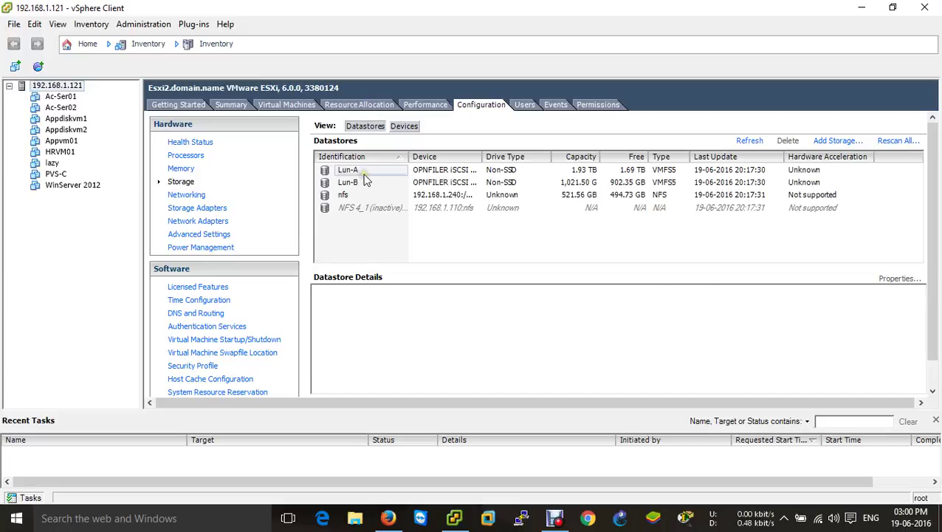
click(362, 172)
click(369, 185)
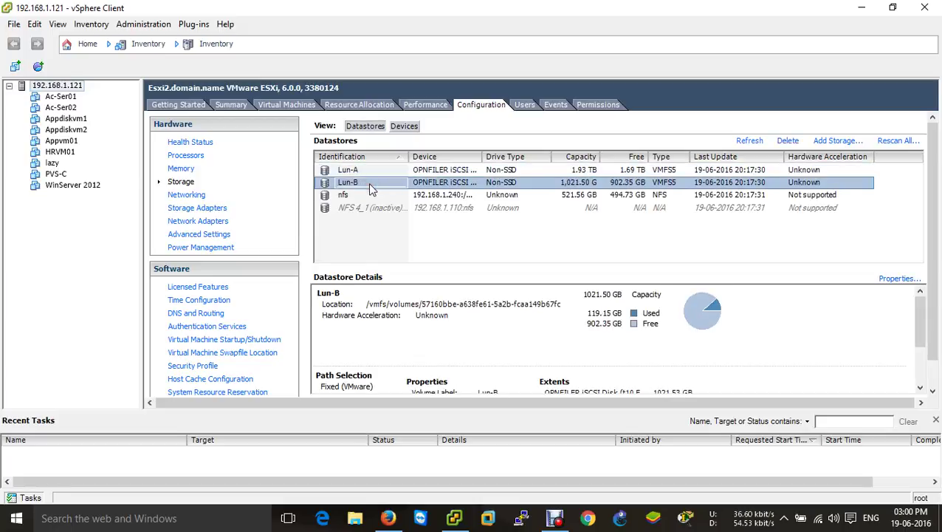
click(363, 197)
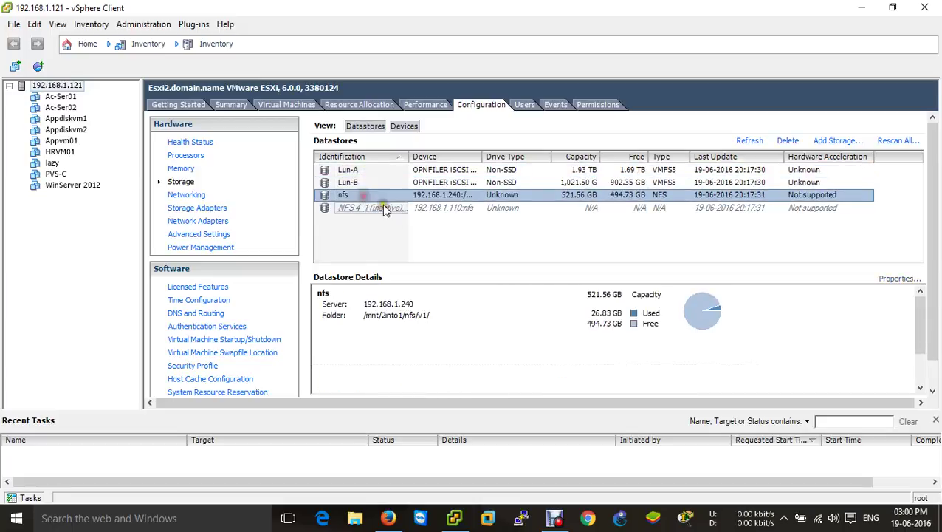
click(378, 172)
click(380, 183)
click(380, 171)
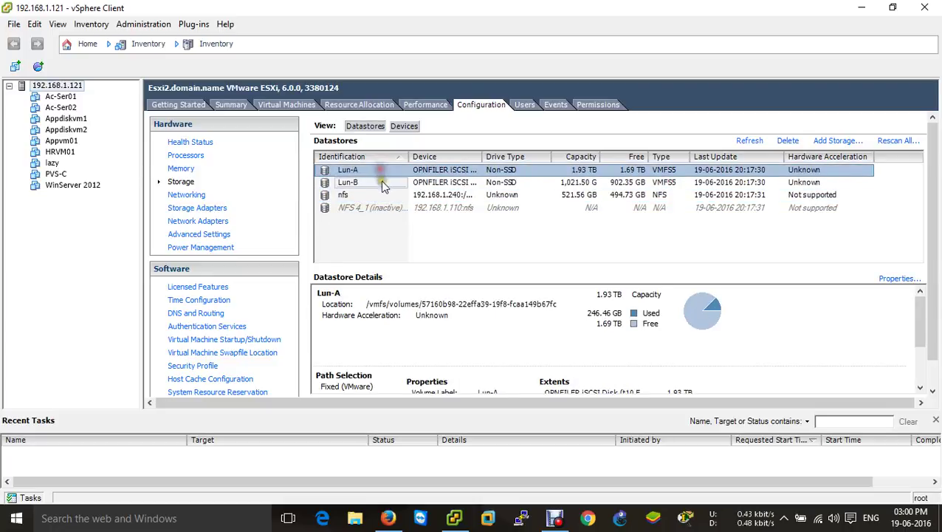
click(380, 183)
click(378, 172)
click(370, 197)
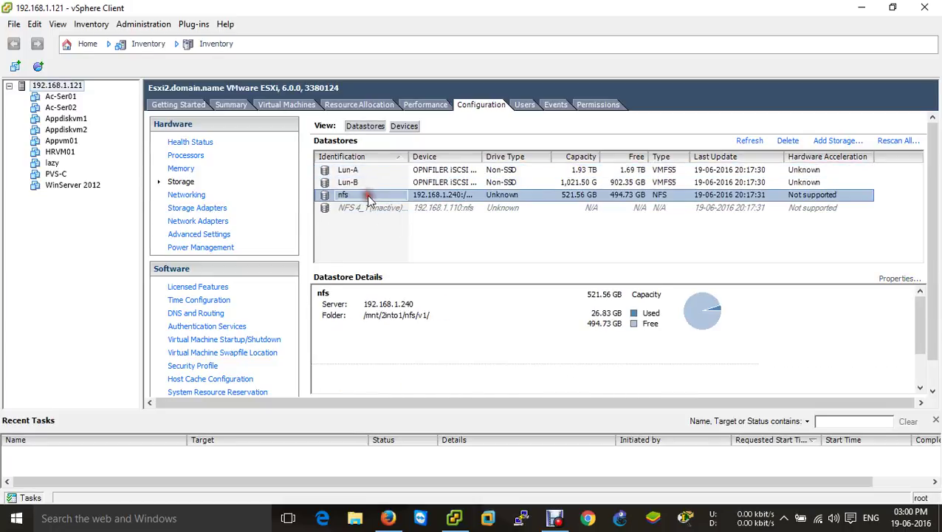
Step: Browse the nfs datastore's ISO folder and confirm server 2012.ISO is there
right_click(369, 196)
click(387, 205)
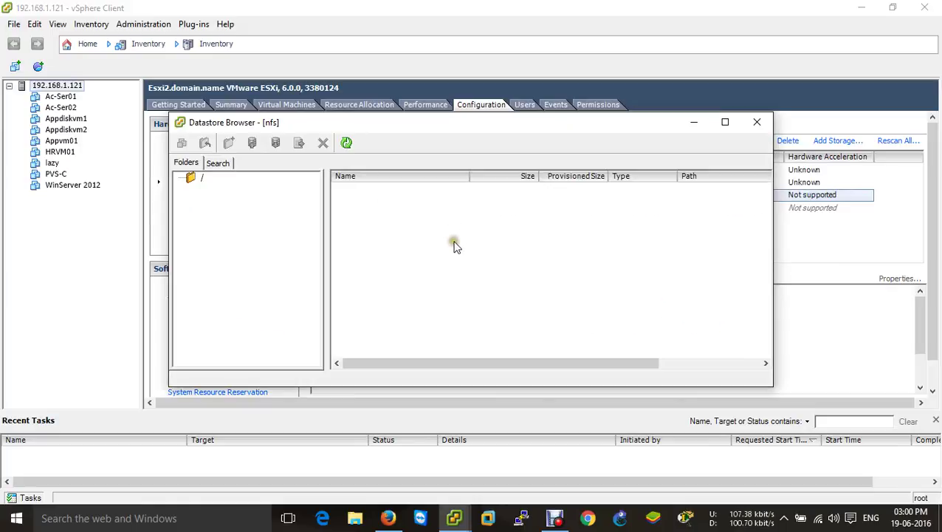
click(219, 188)
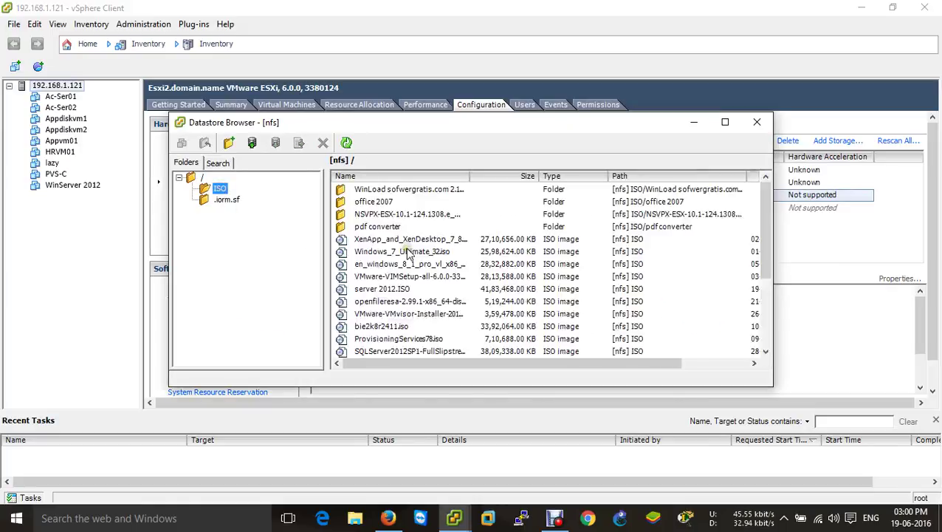
scroll(425, 254, down, 3)
scroll(425, 253, up, 2)
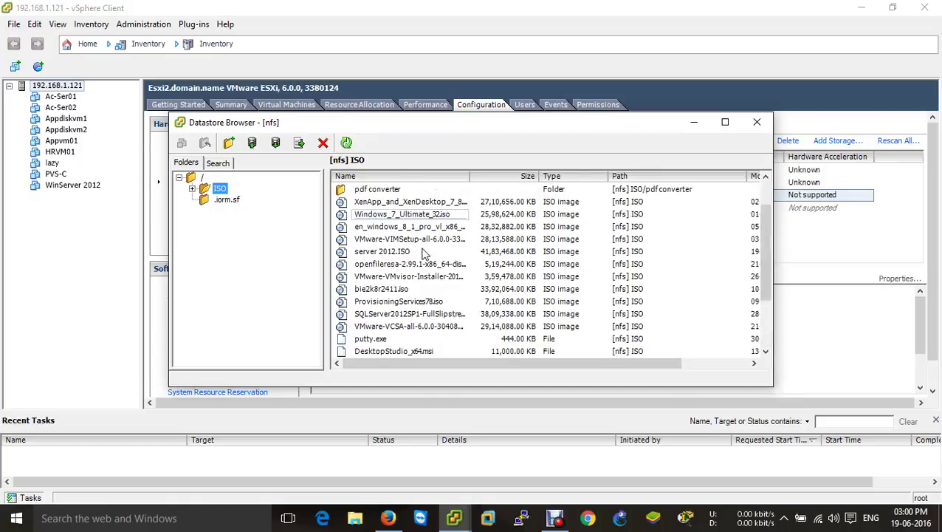
click(375, 251)
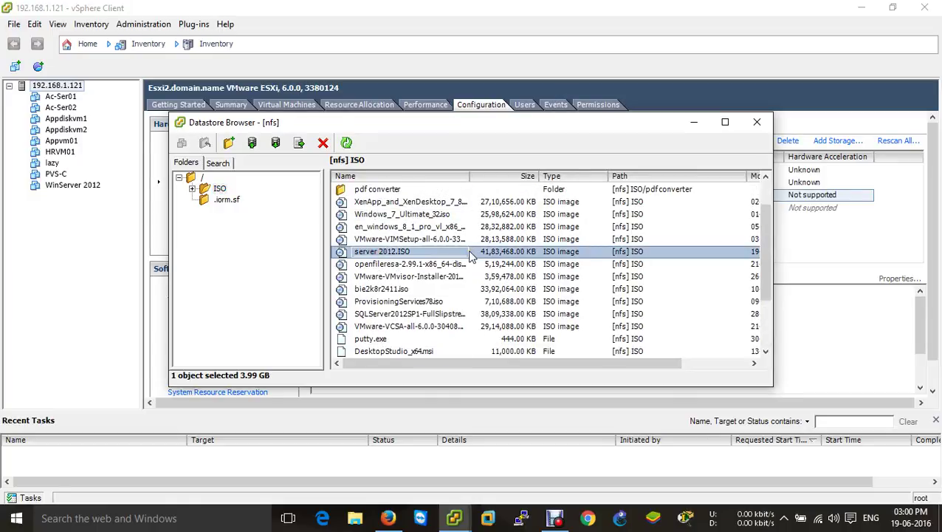
click(757, 122)
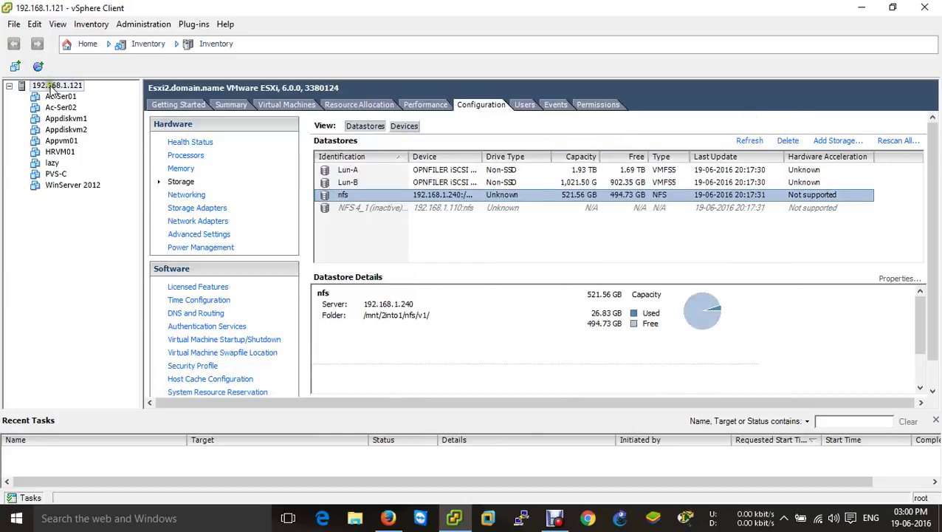
Step: Start a new virtual machine on host 192.168.1.121 with a Custom configuration
right_click(52, 87)
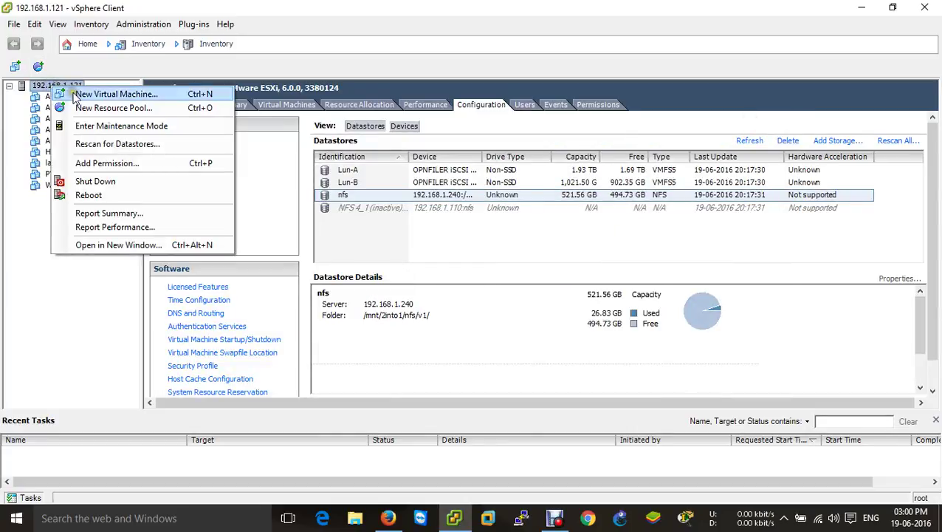
click(76, 92)
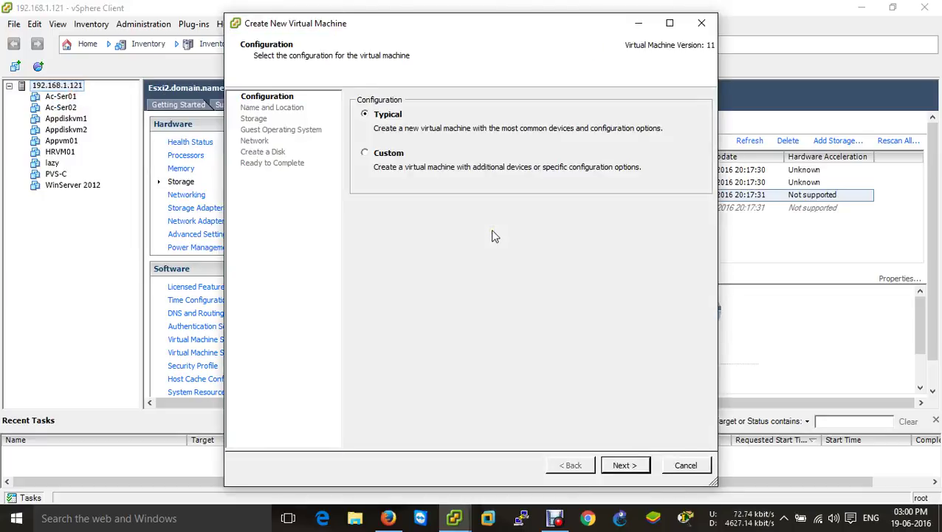
click(404, 155)
click(624, 465)
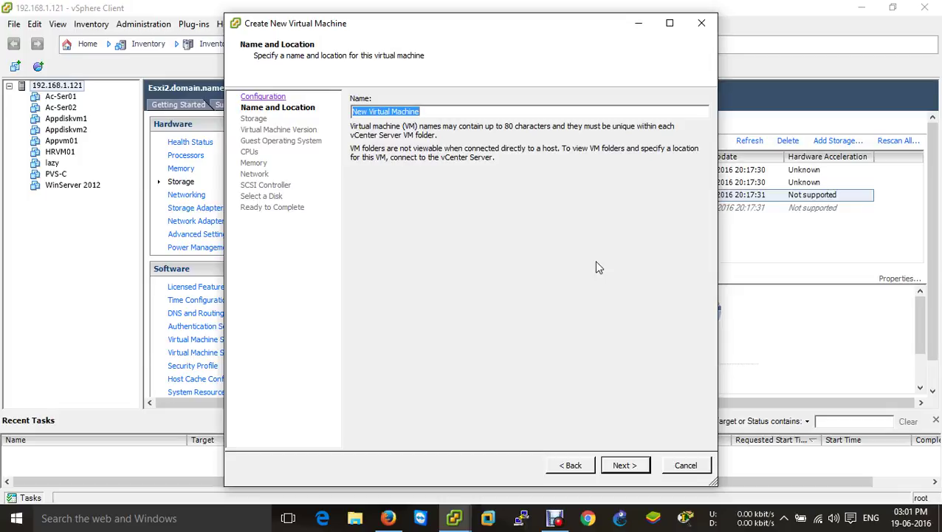
Step: Name the new virtual machine adsql-lab.com
text(la)
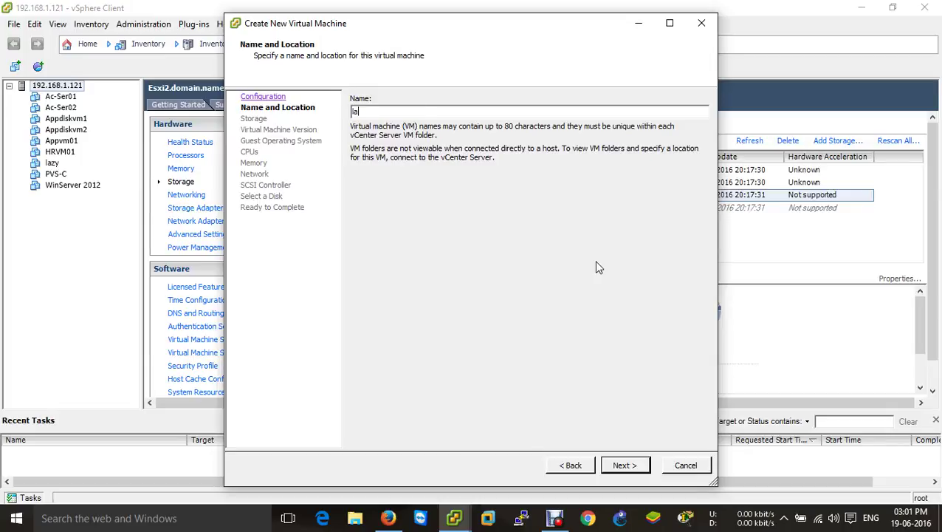
text(b)
key(BackSpace)
key(BackSpace)
key(BackSpace)
text(adsql-lab.com)
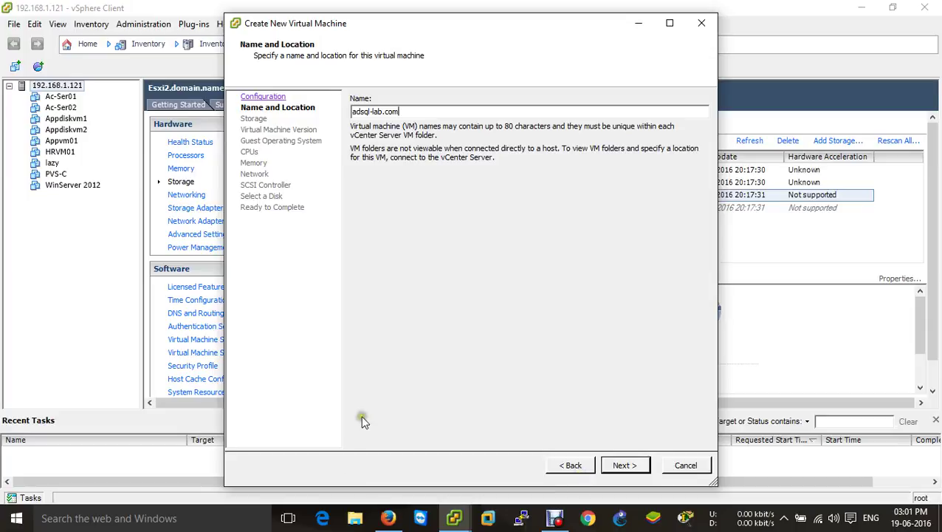
drag(373, 109, 471, 161)
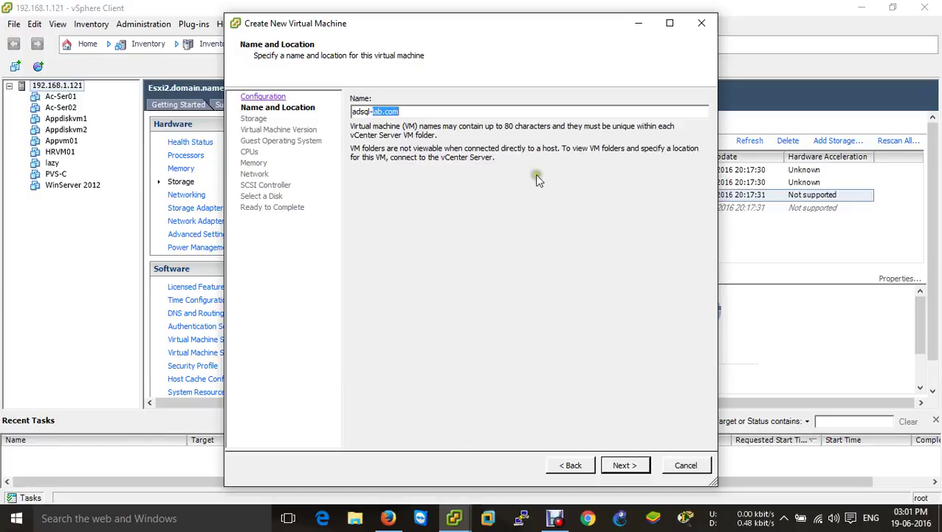
click(632, 465)
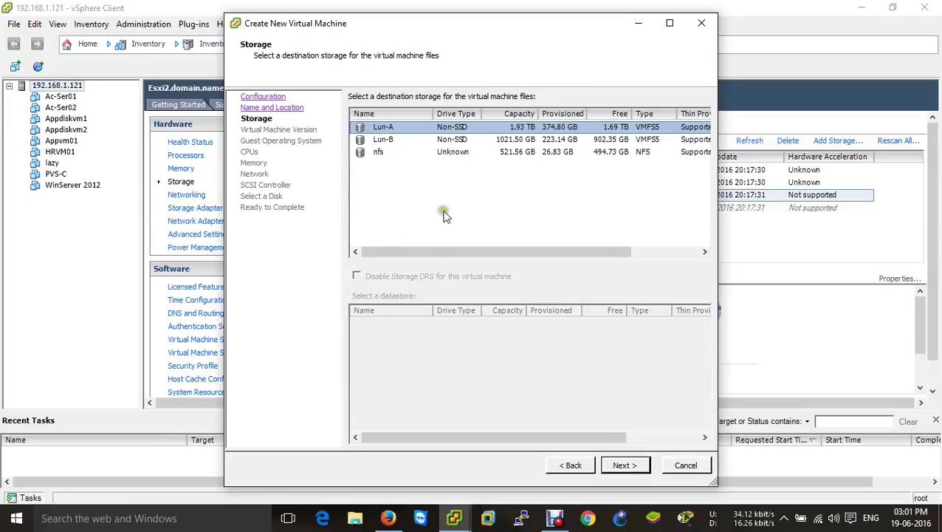
Step: Use datastore Lun-A, Windows Server 2012 (64-bit) guest OS, one CPU and 4 GB memory
click(620, 465)
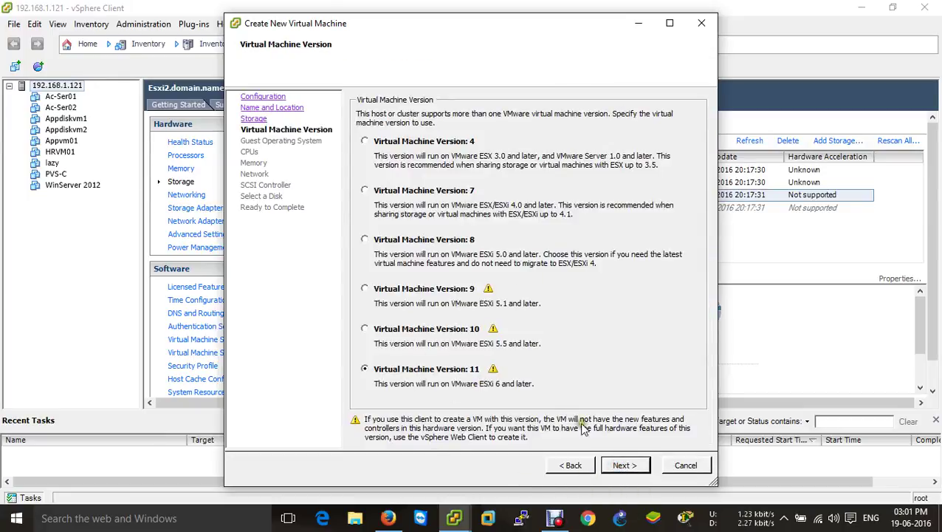
click(625, 467)
click(400, 185)
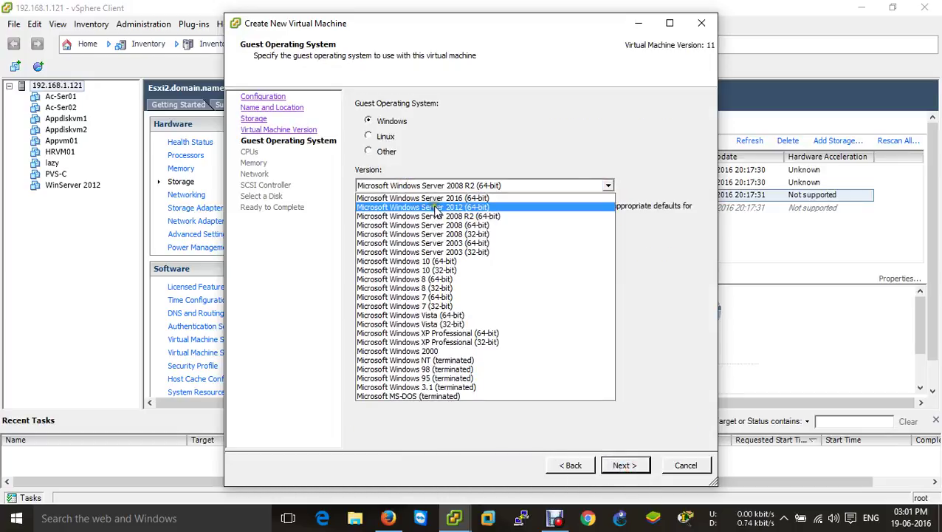
click(435, 207)
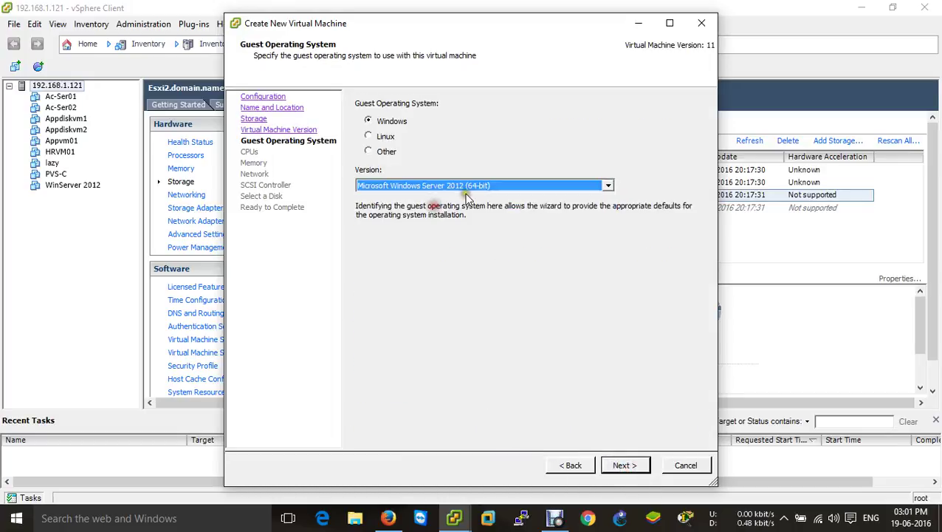
click(622, 467)
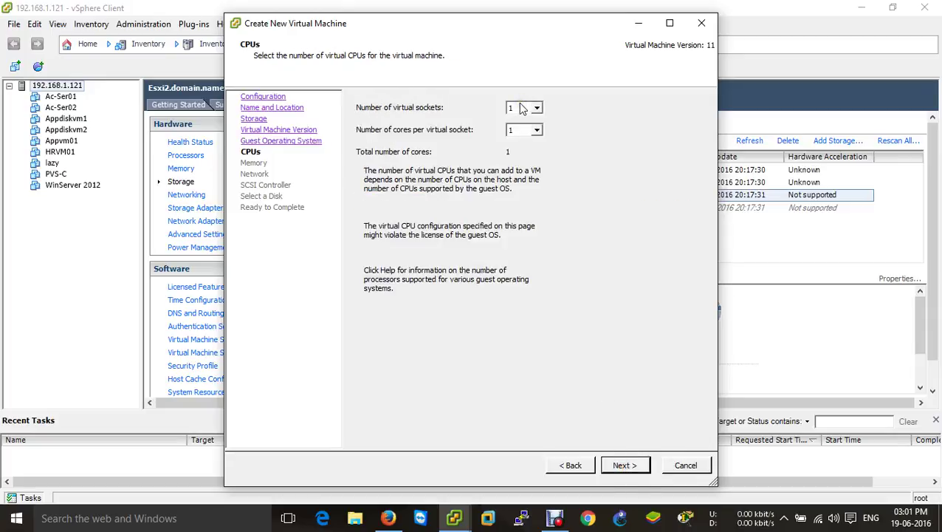
click(624, 465)
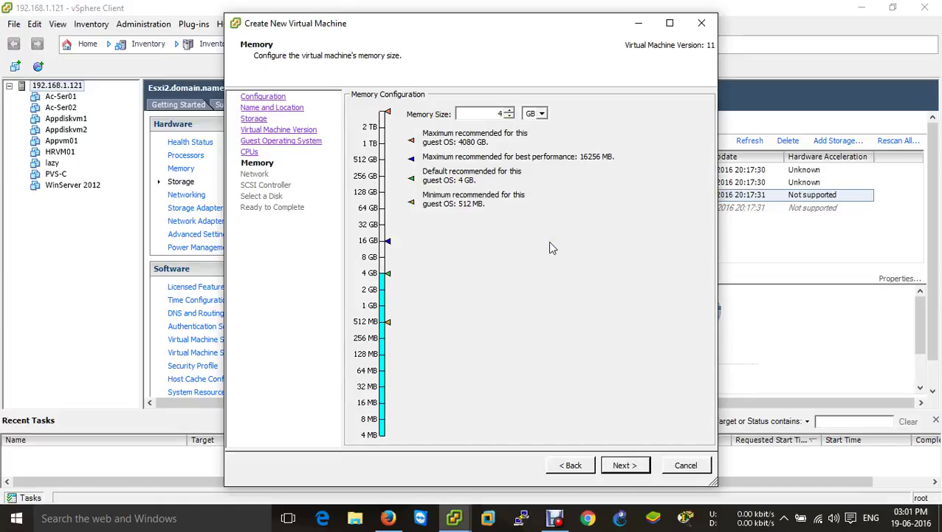
click(625, 465)
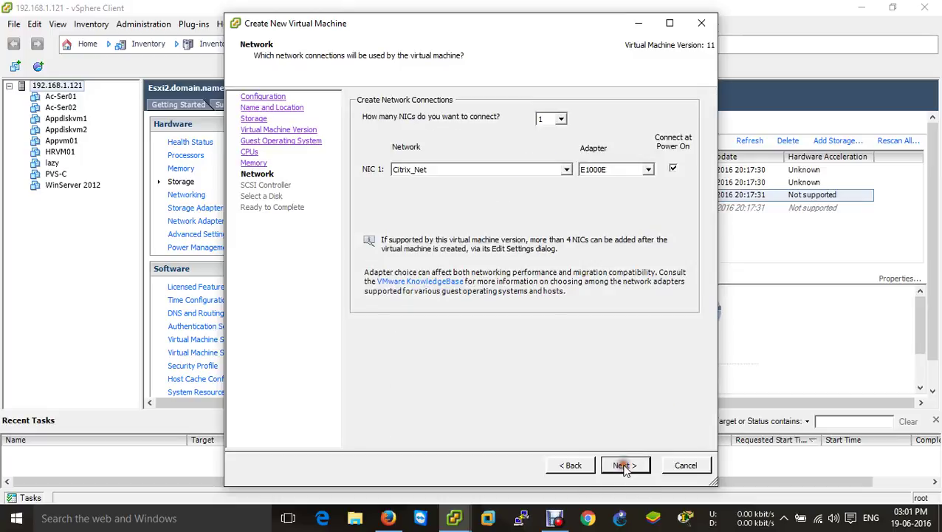
Step: Give NIC 1 a VMXNET 3 adapter connected to VM Network
click(591, 172)
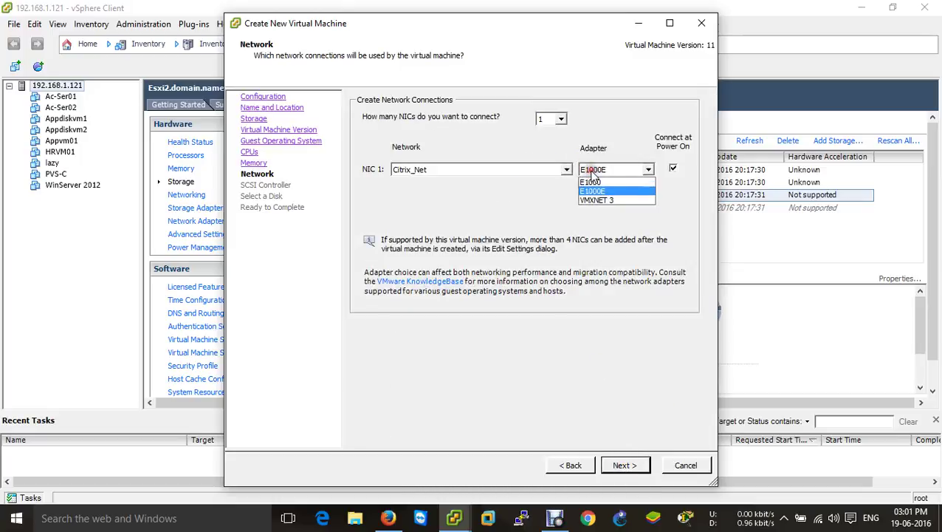
click(623, 201)
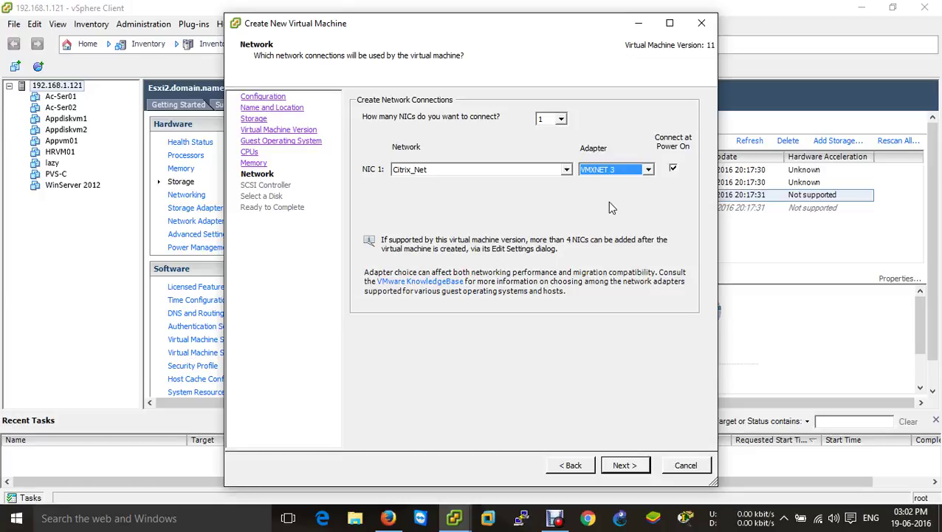
click(625, 465)
click(572, 464)
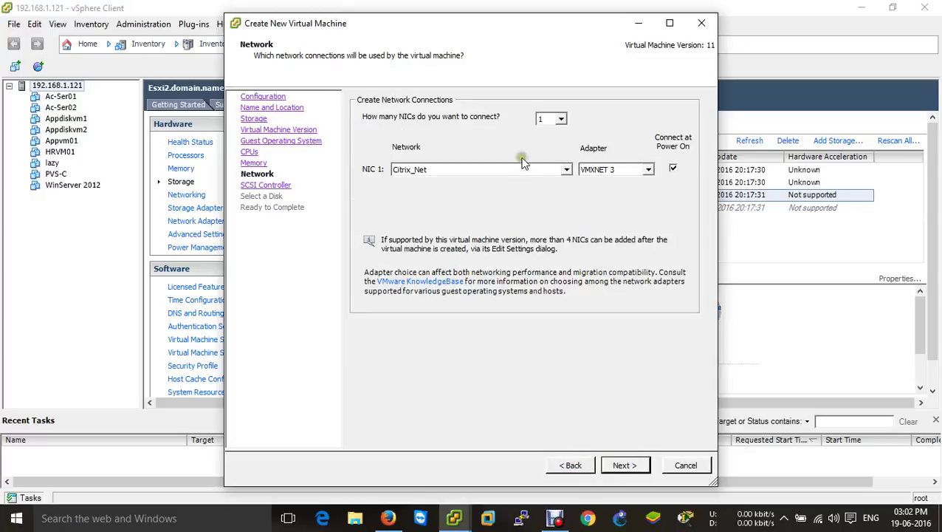
click(566, 169)
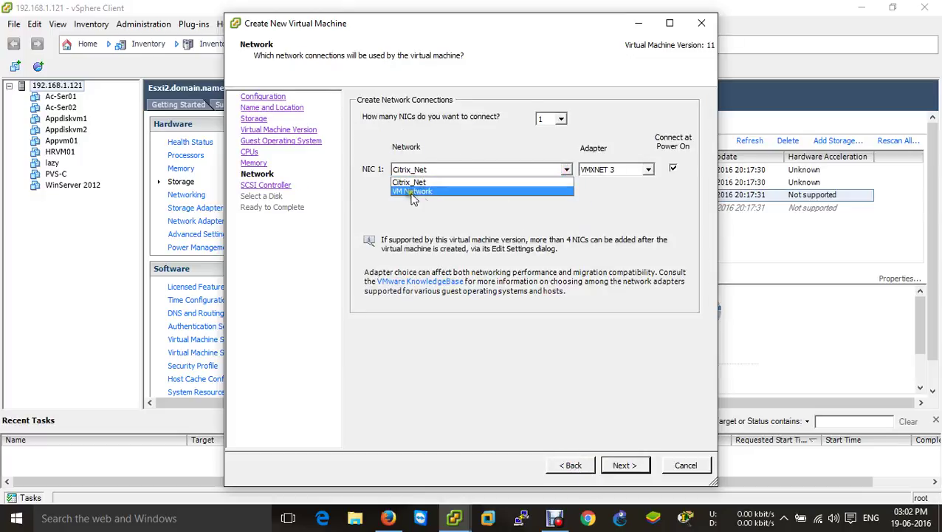
click(406, 191)
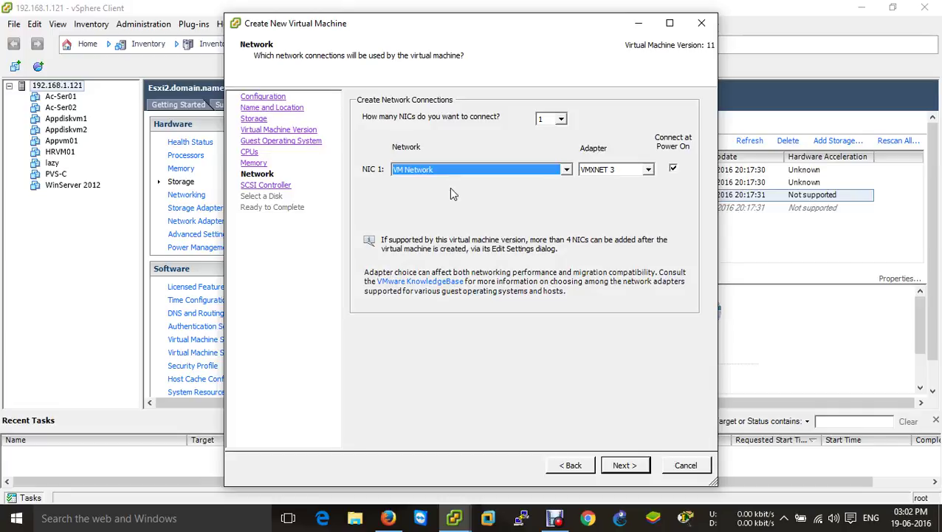
click(624, 465)
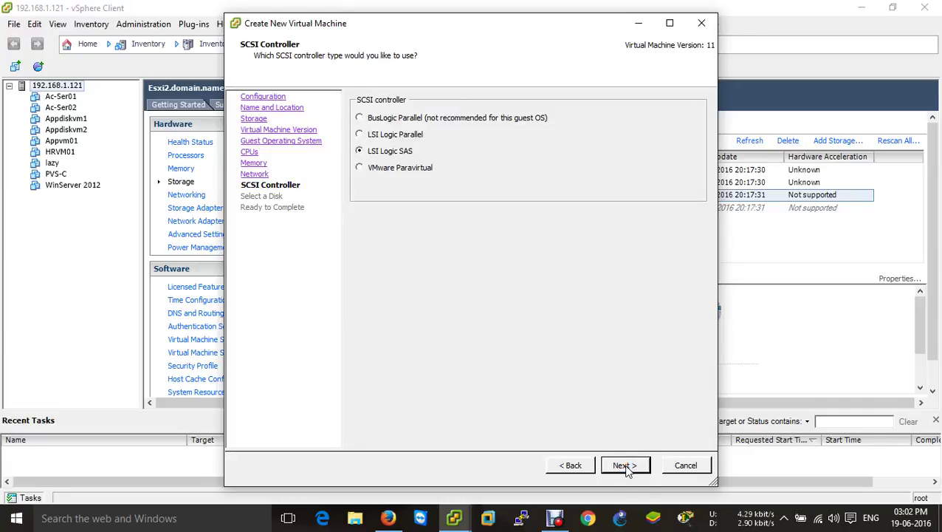
Step: Keep LSI Logic SAS, add a new 40 GB thin-provisioned disk, and edit settings before completion
click(625, 465)
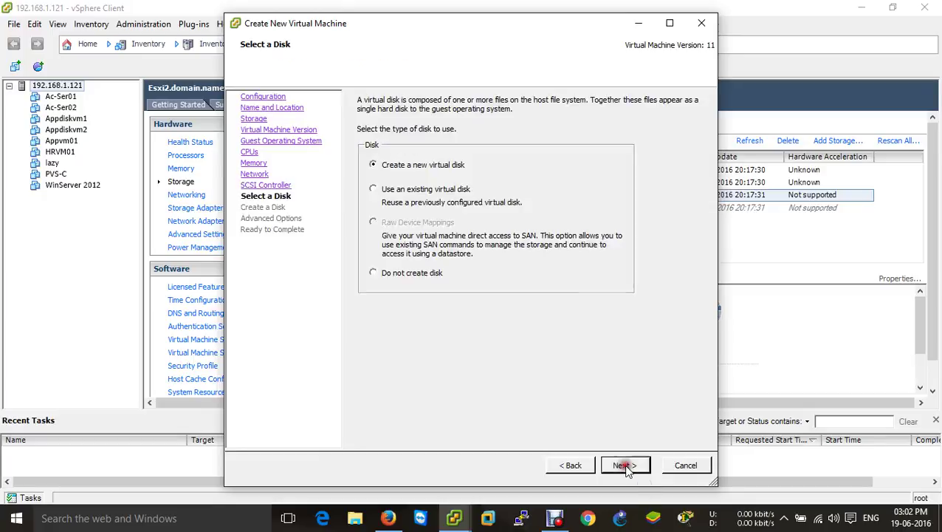
click(625, 465)
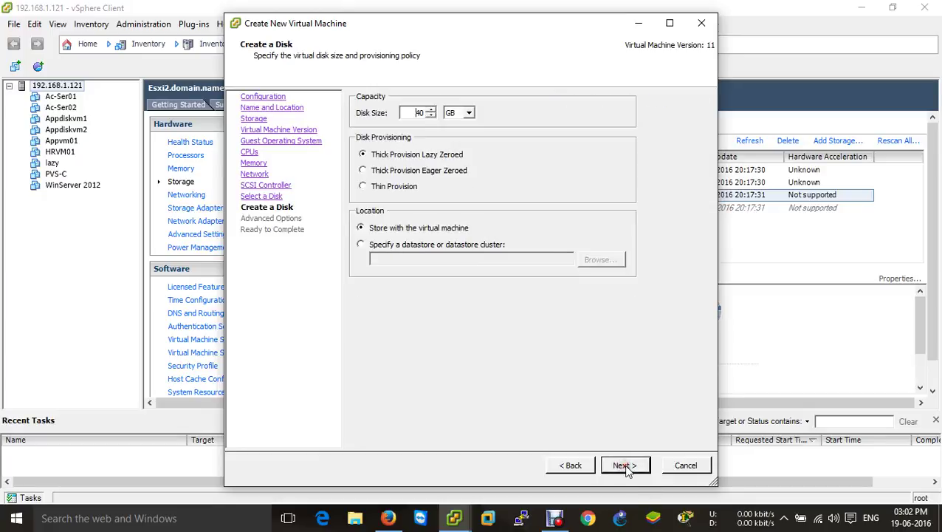
click(363, 187)
click(609, 468)
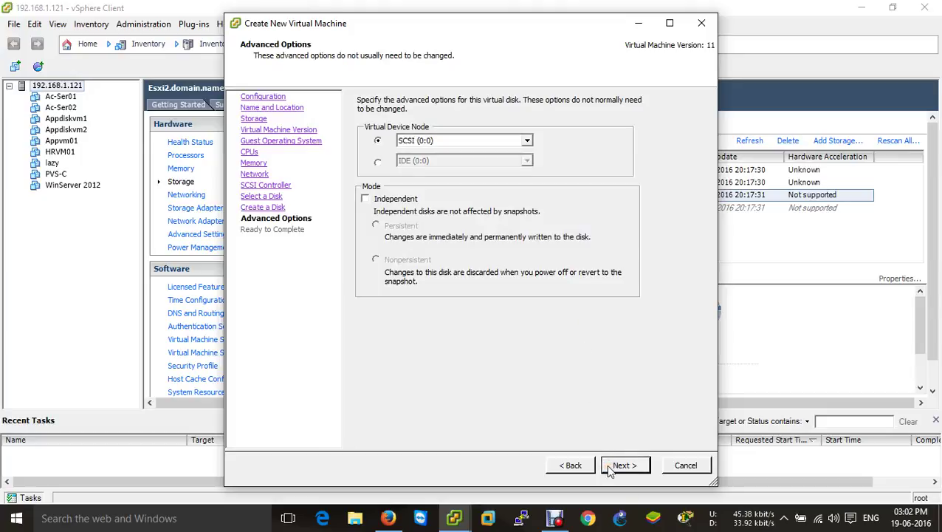
click(610, 470)
click(511, 411)
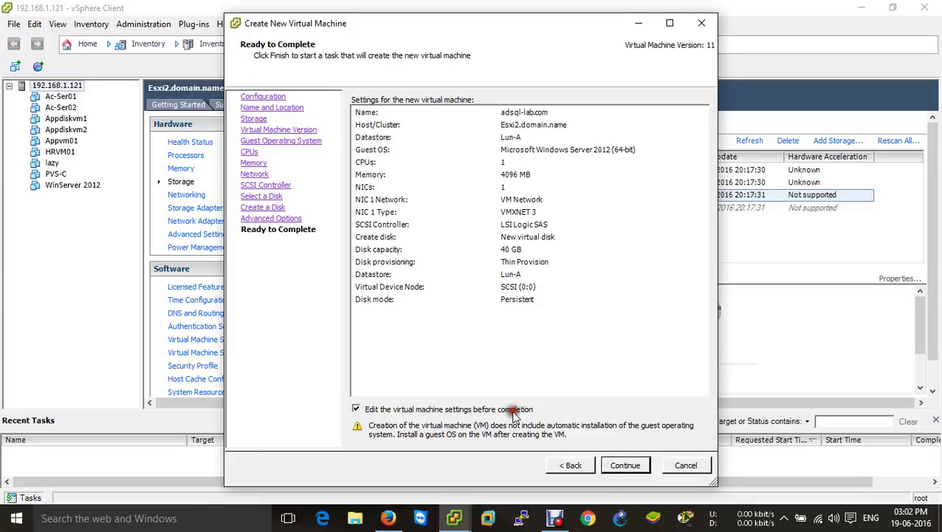
click(627, 466)
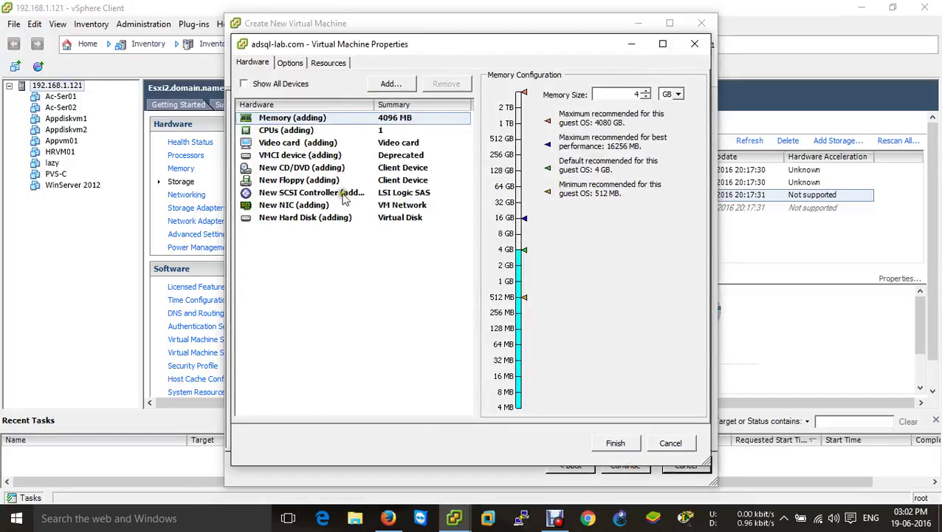
Step: Set the new CD/DVD drive to datastore ISO file [nfs] ISO/server 2012.ISO
click(311, 169)
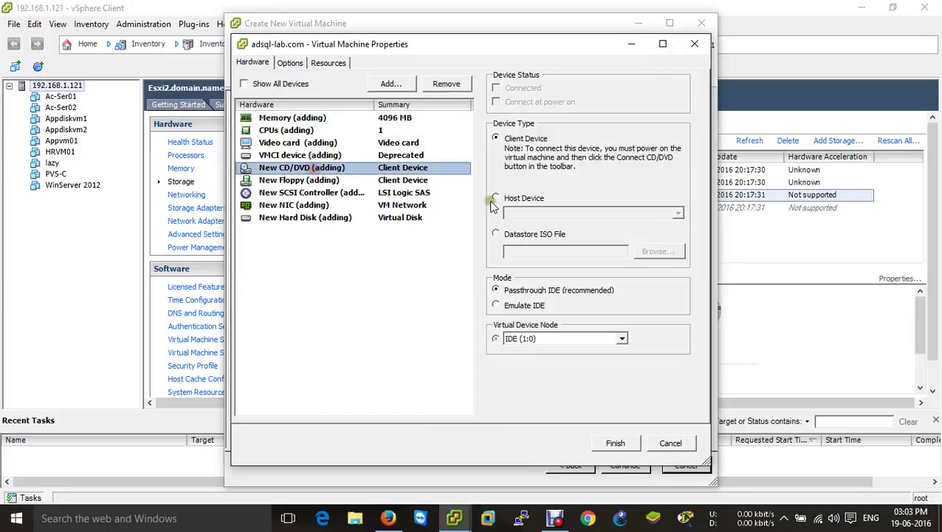
click(550, 237)
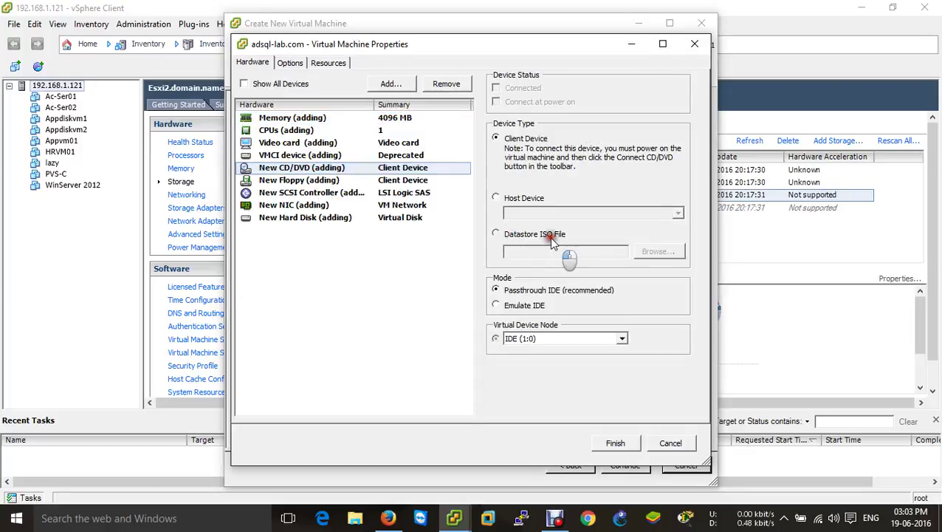
click(657, 251)
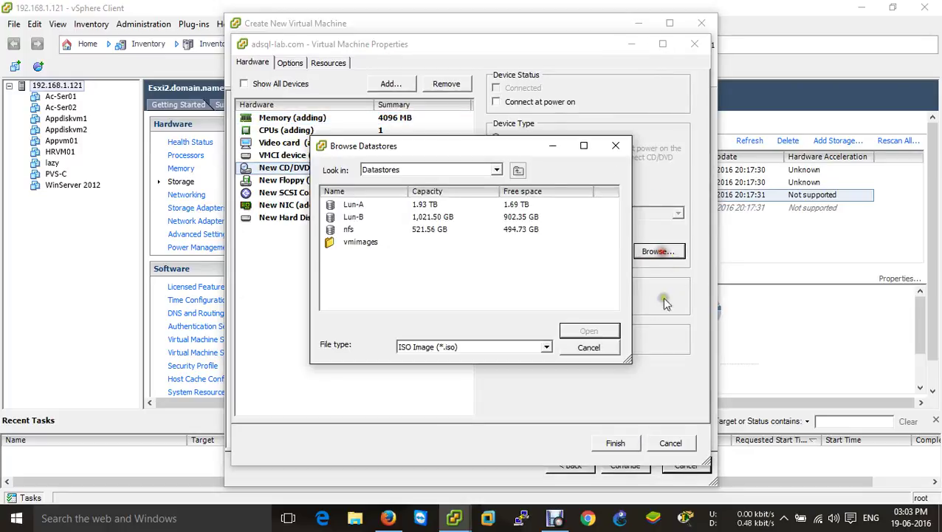
double_click(373, 230)
double_click(353, 206)
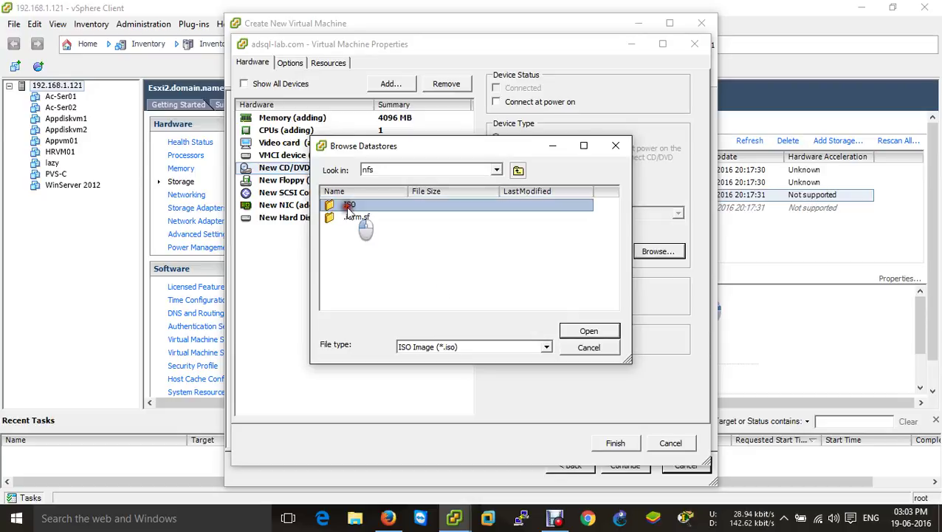
scroll(410, 251, down, 2)
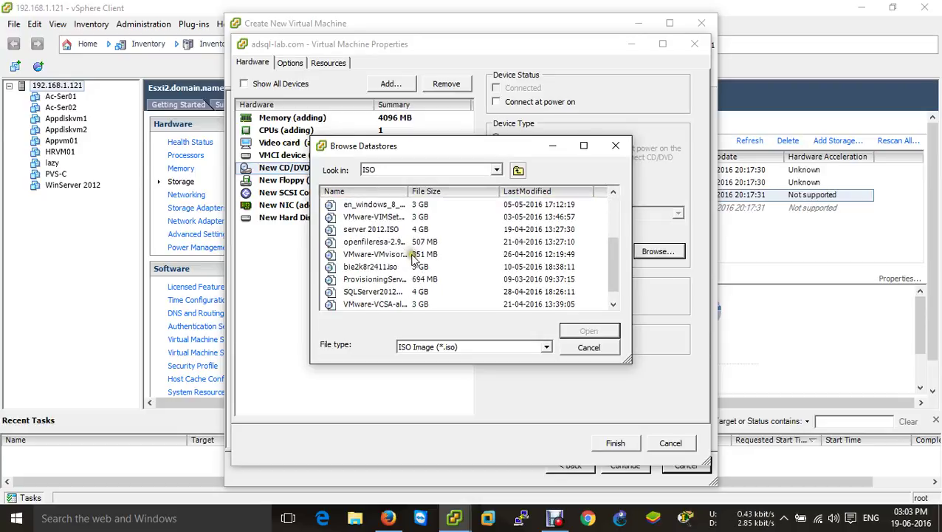
scroll(402, 270, up, 1)
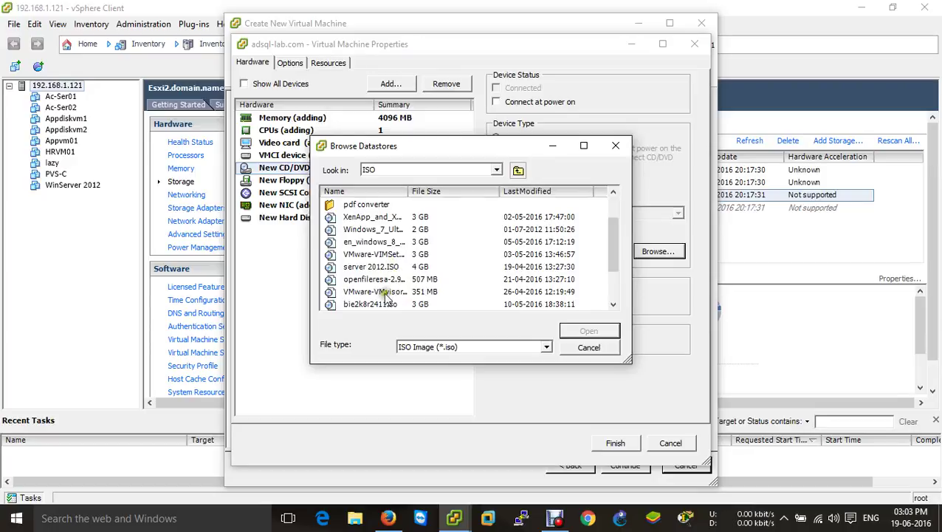
scroll(392, 295, down, 1)
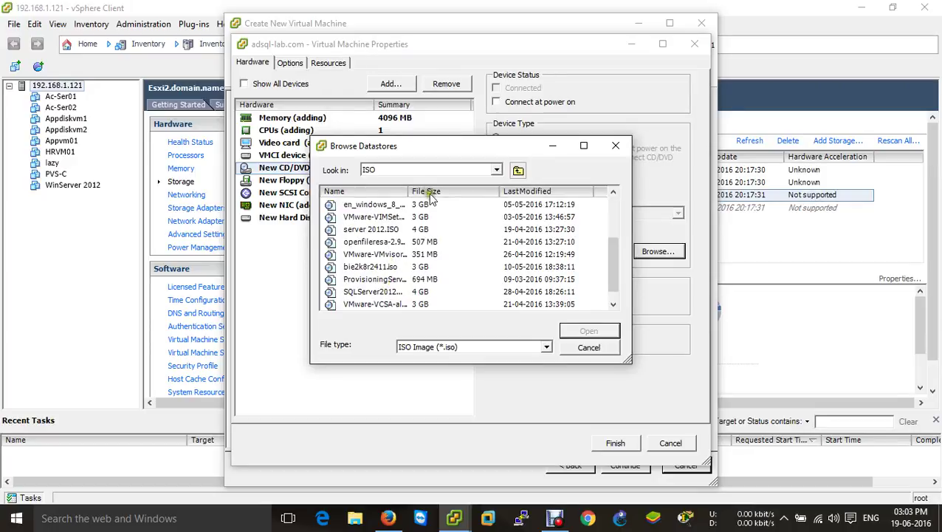
drag(411, 192, 454, 204)
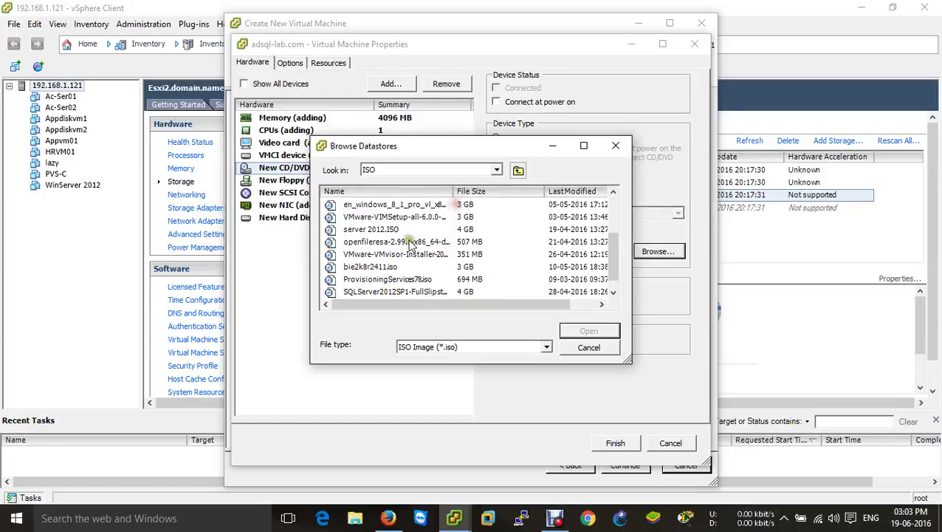
click(388, 229)
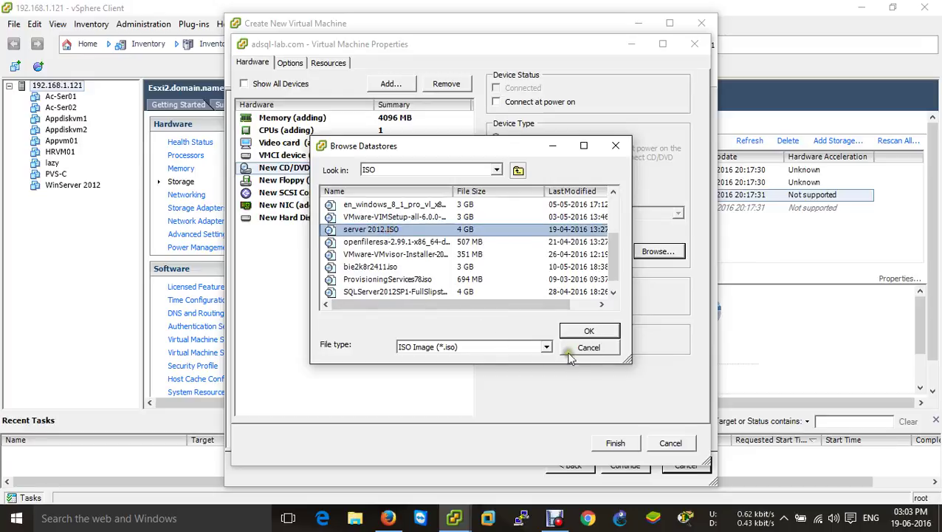
click(592, 330)
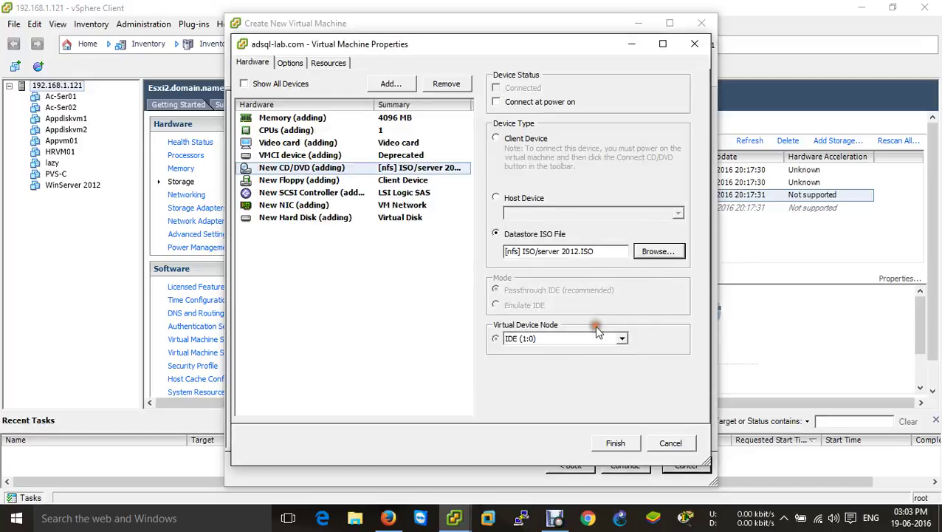
Step: Connect the CD/DVD drive at power on and create the adsql-lab.com VM
click(564, 102)
click(616, 443)
click(622, 457)
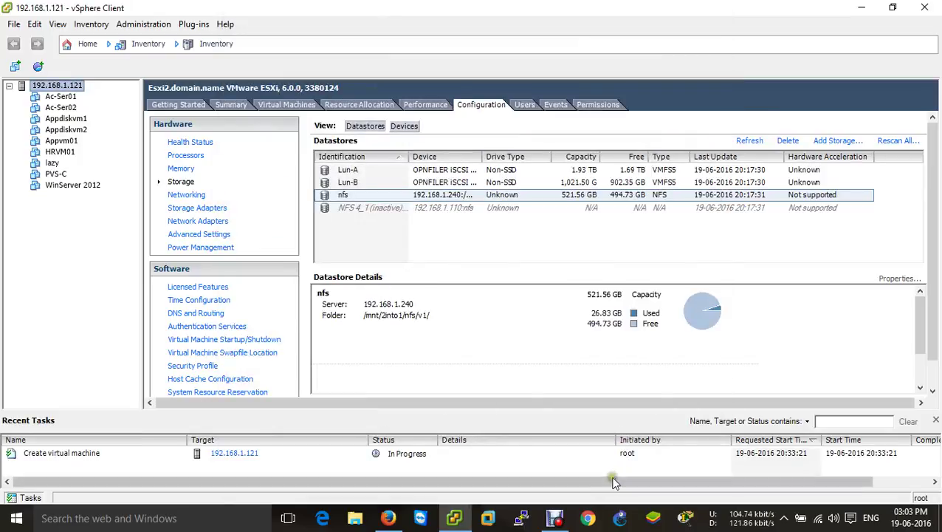
Step: Open the adsql-lab.com console and power the VM on
click(73, 119)
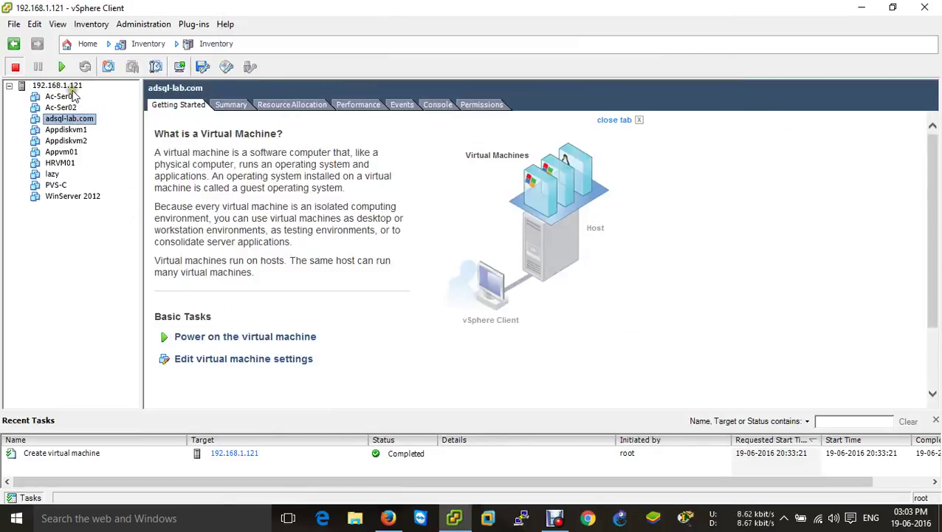
click(73, 86)
right_click(71, 88)
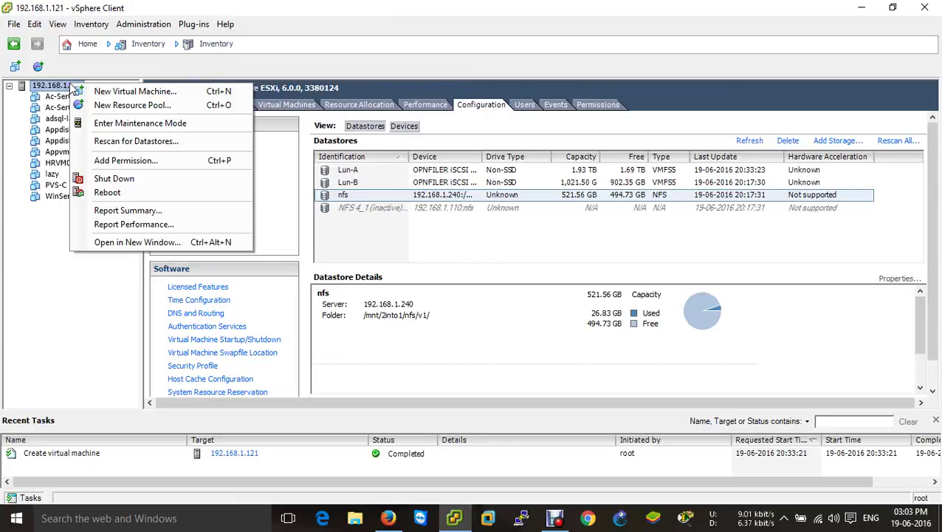
click(46, 246)
click(66, 121)
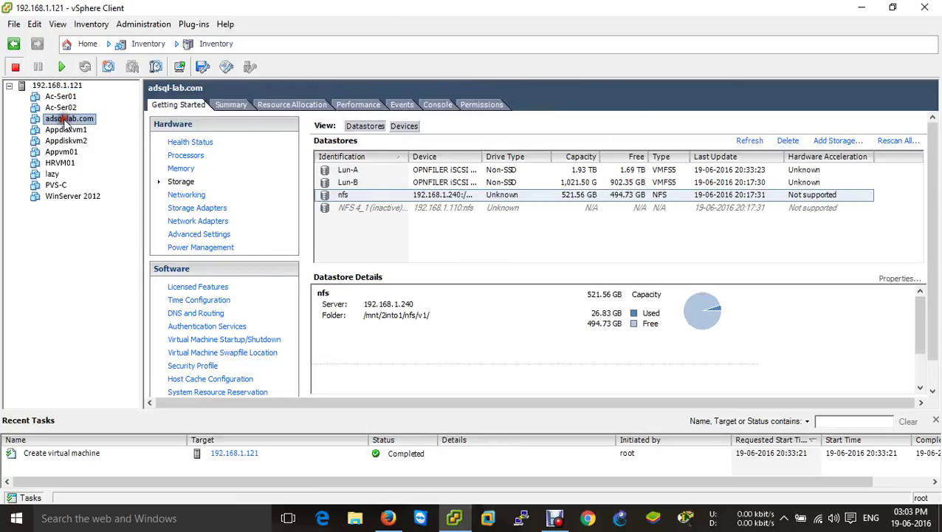
right_click(66, 125)
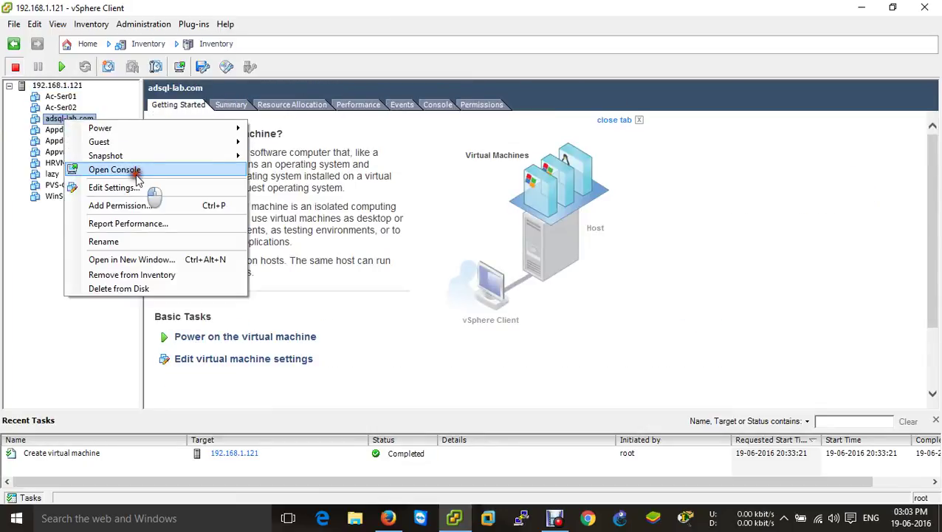
click(130, 170)
drag(235, 63, 326, 8)
click(209, 48)
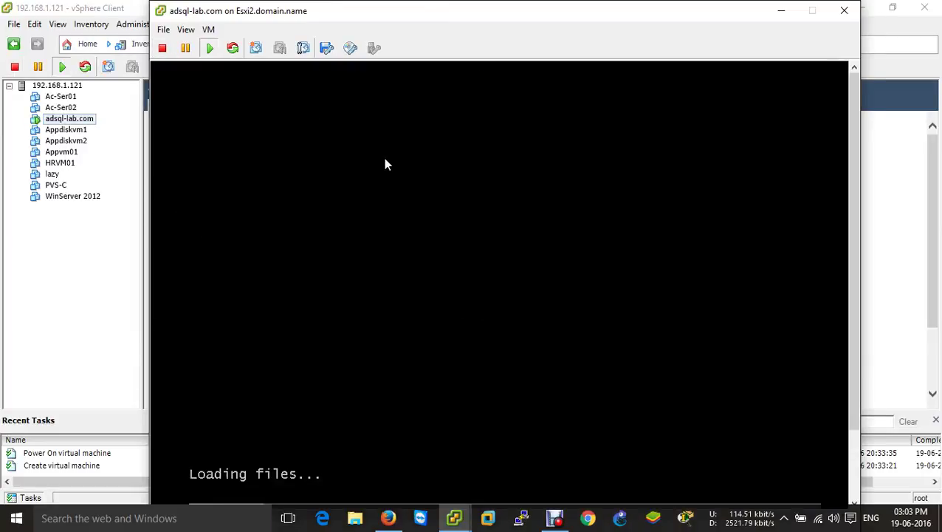
Step: Focus the adsql-lab.com console and wait until Windows setup asks for the Administrator password
mouse_move(436, 17)
mouse_down()
mouse_move(429, 7)
mouse_move(427, 15)
mouse_up()
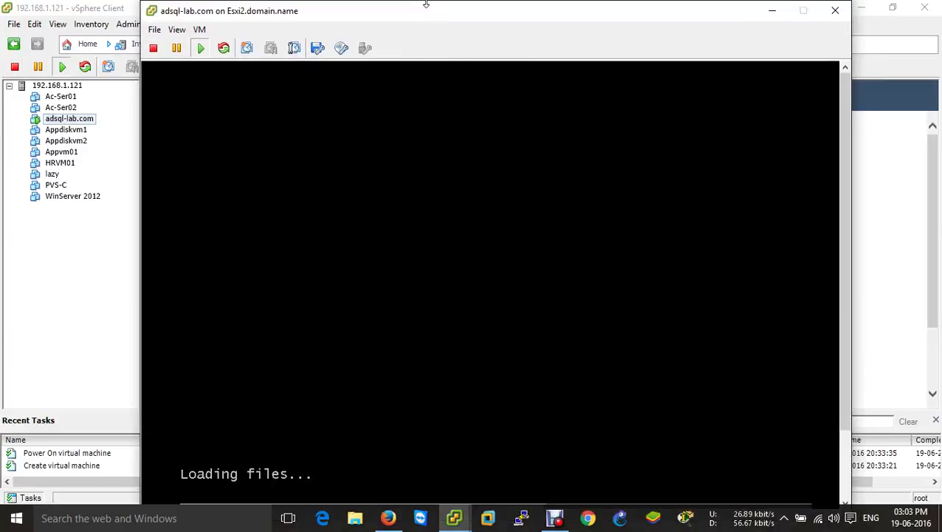
click(488, 284)
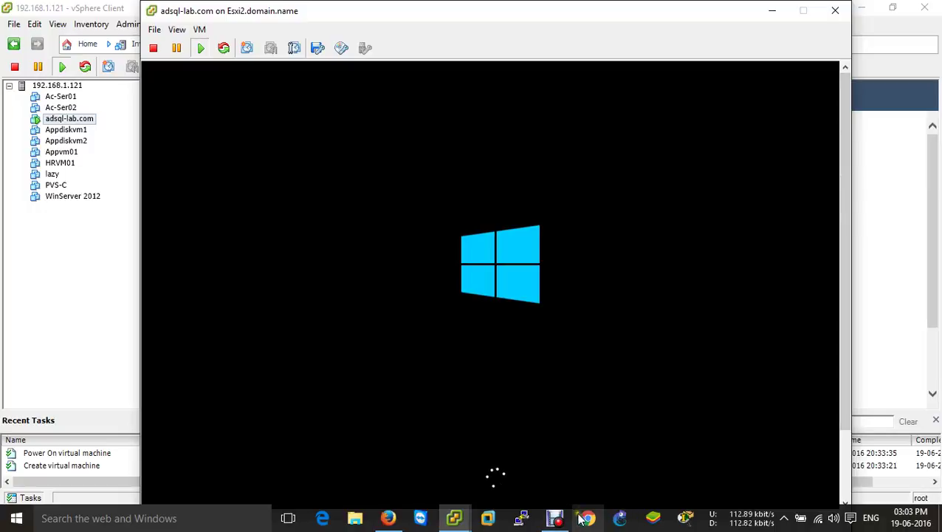
click(554, 518)
click(322, 395)
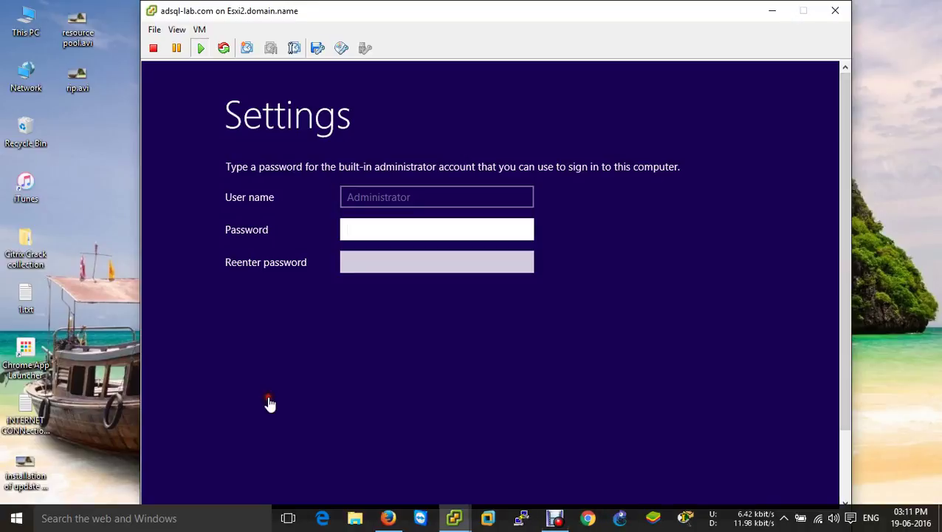
Step: Enter and confirm the Administrator password, reveal it to verify, and finish the initial Windows settings
click(372, 231)
text(1)
key(Tab)
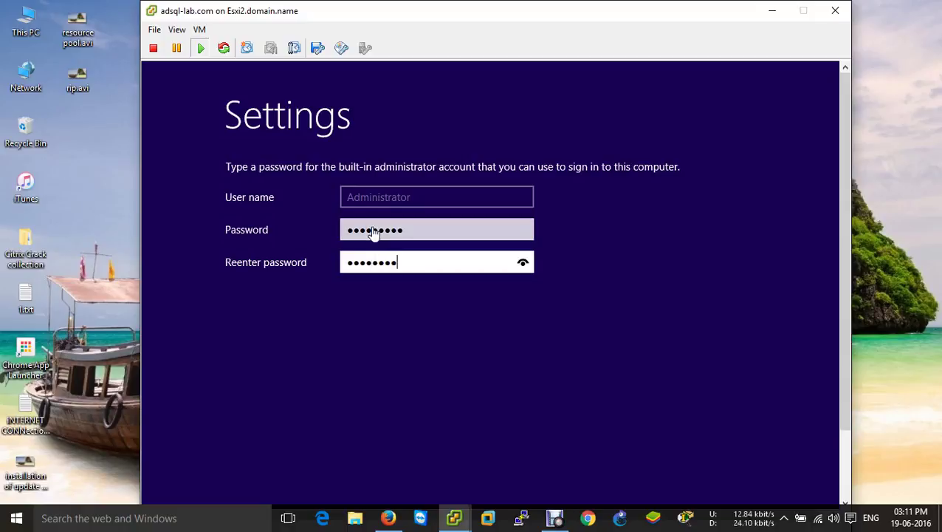
text(1)
click(522, 265)
drag(846, 286, 842, 393)
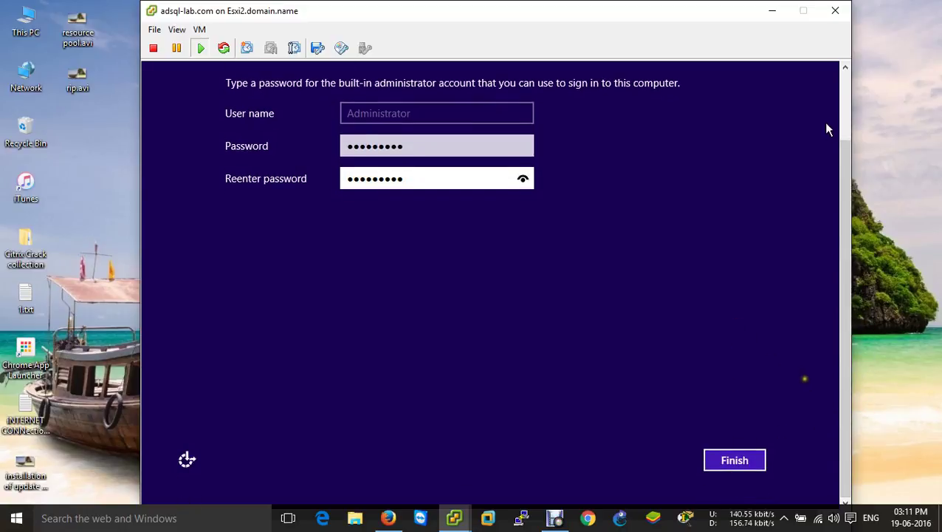
click(736, 460)
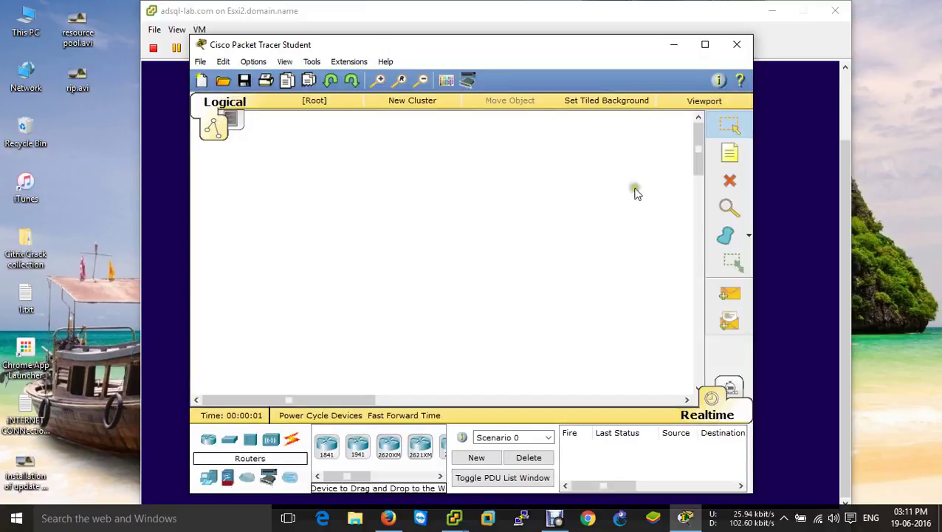
Step: Close the stray Packet Tracer window and restore the console so Windows is seen finalizing settings
click(737, 45)
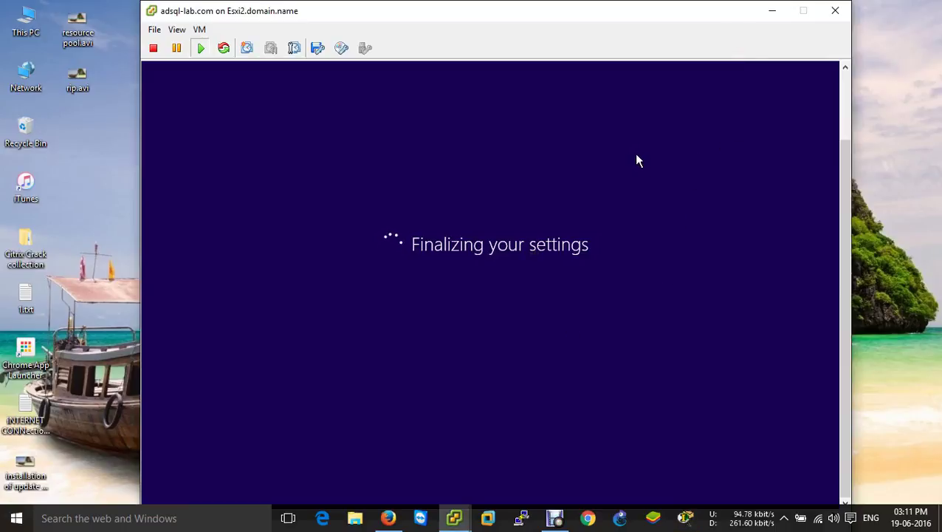
key(ctrl+alt+Return)
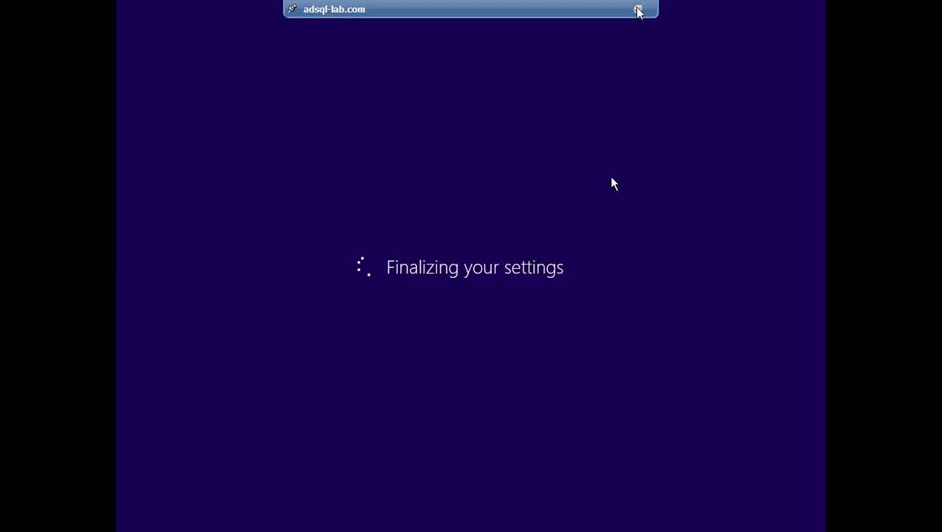
click(638, 10)
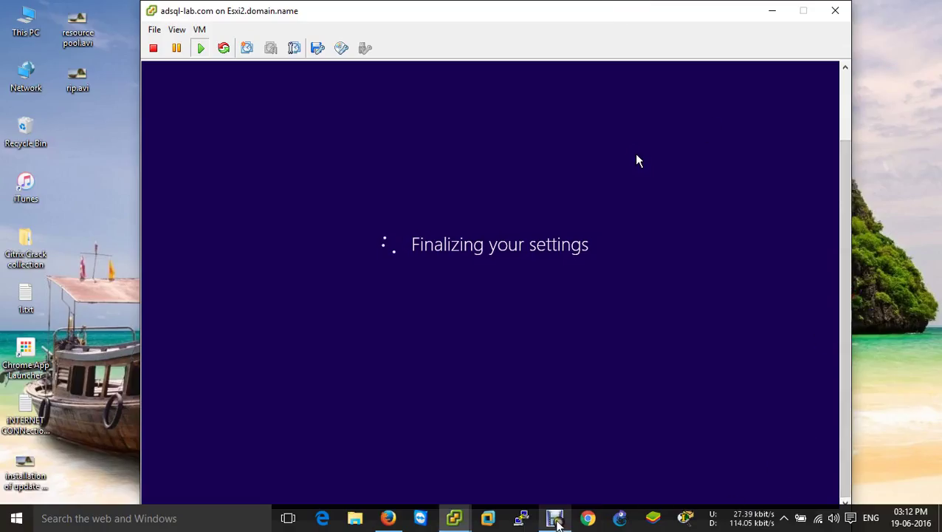
click(555, 519)
Step: Dismiss the lock screen and sign in as Administrator with the account password
click(320, 395)
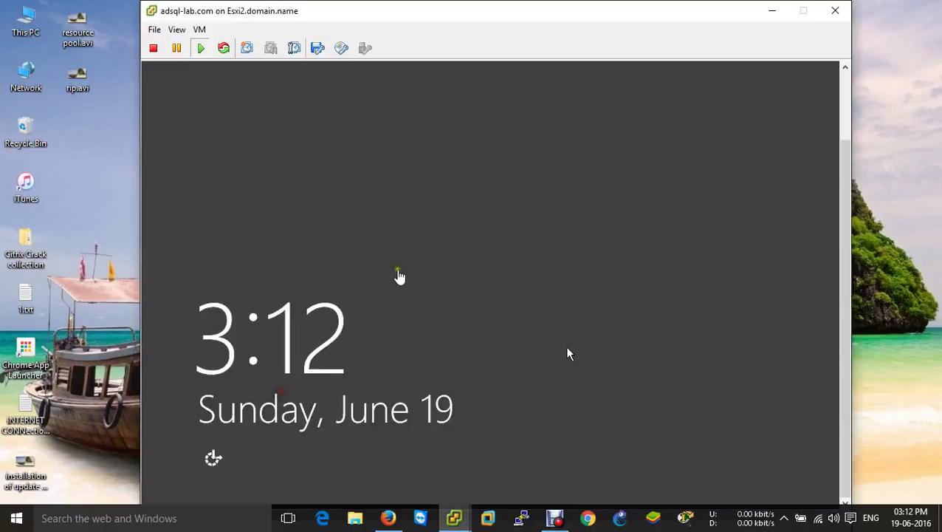
click(394, 280)
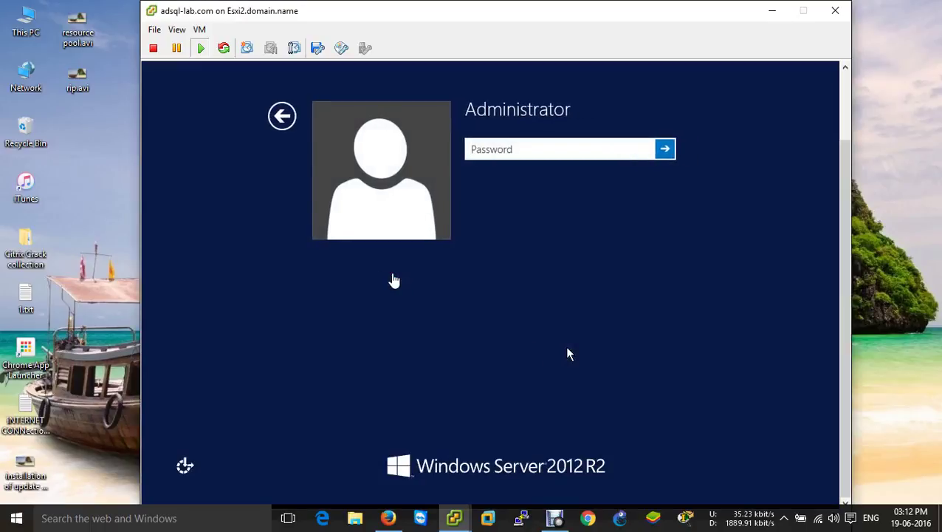
text(•••••)
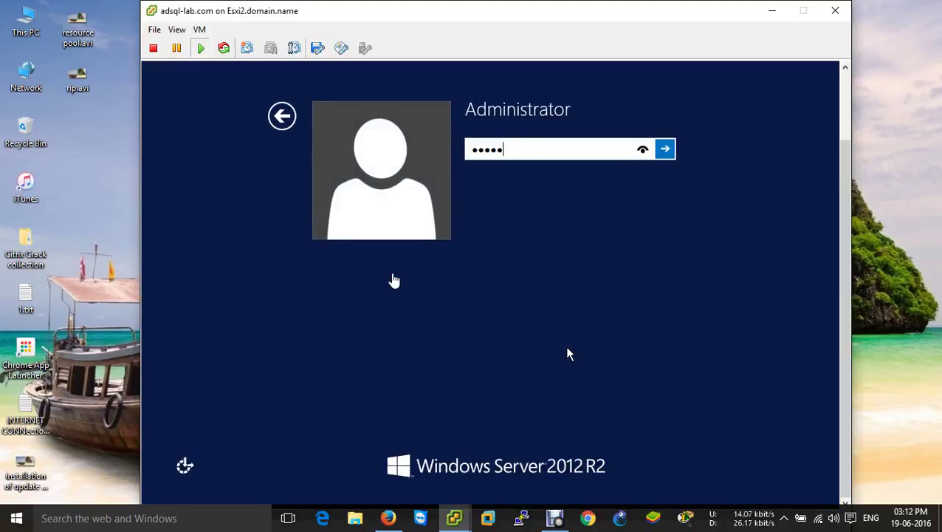
key(Return)
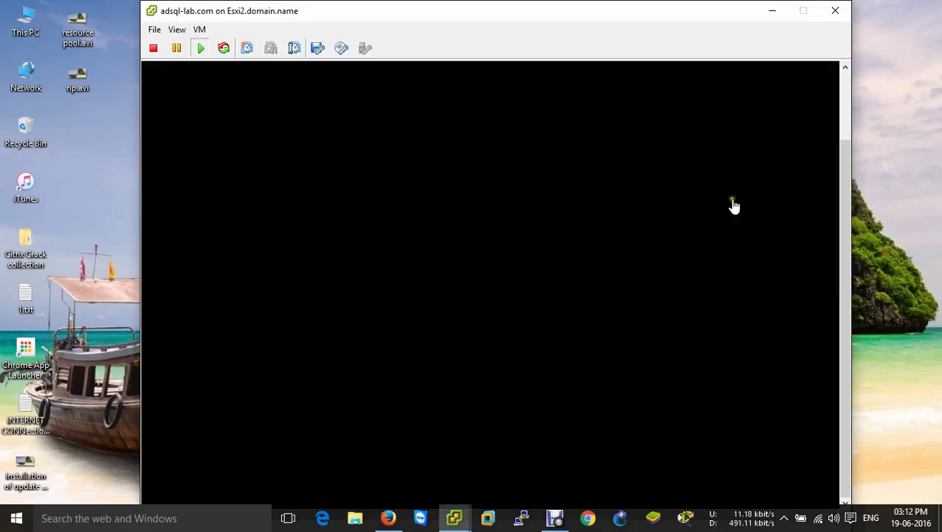
drag(846, 201, 840, 123)
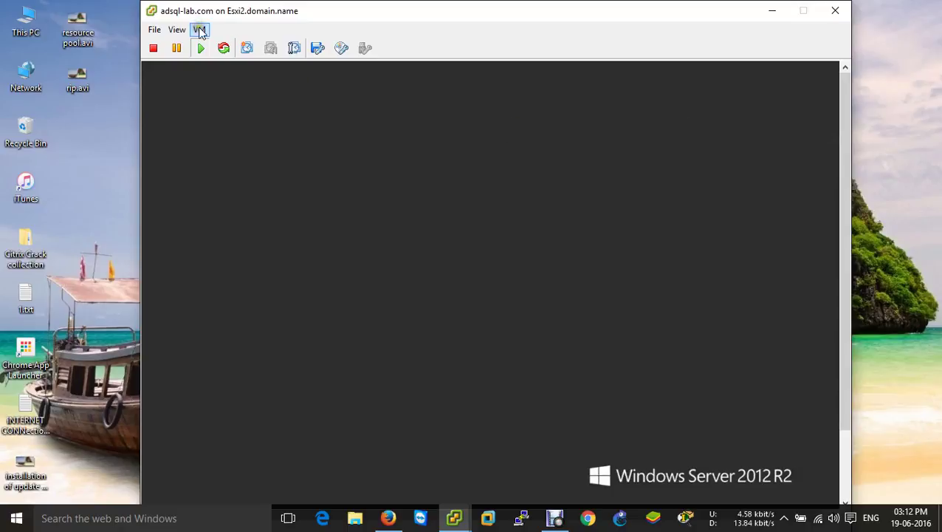
Step: Start a VMware Tools installation through VM > Guest > Install/Upgrade VMware Tools and confirm with OK
click(199, 31)
click(214, 59)
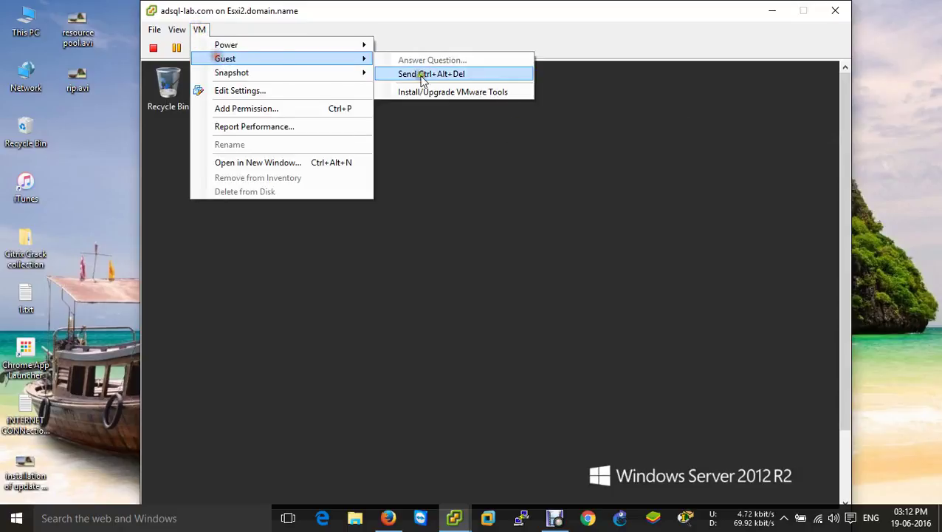
click(437, 96)
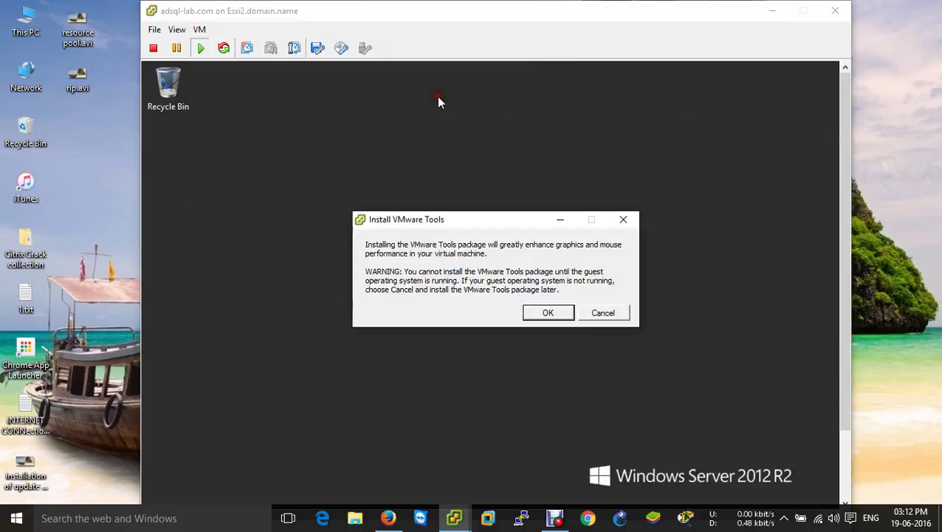
click(544, 313)
drag(843, 228, 848, 295)
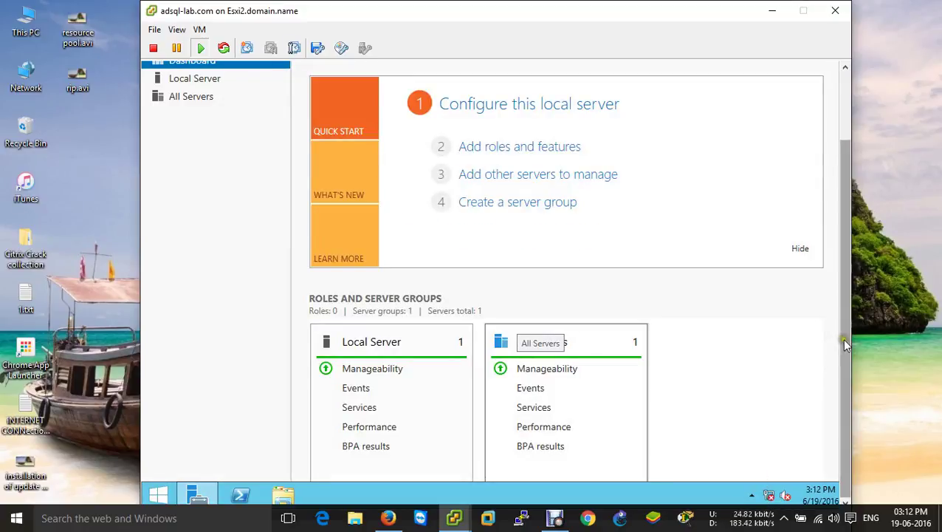
scroll(845, 341, up, 2)
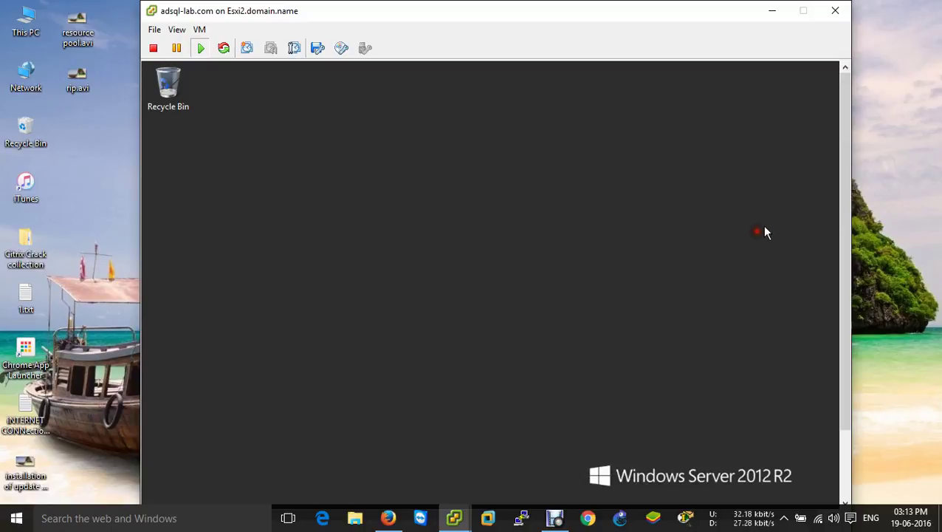
Step: Launch the VMware Tools installer from DVD Drive (D:) and run it through Next, Next, Install
key(ctrl+alt+Return)
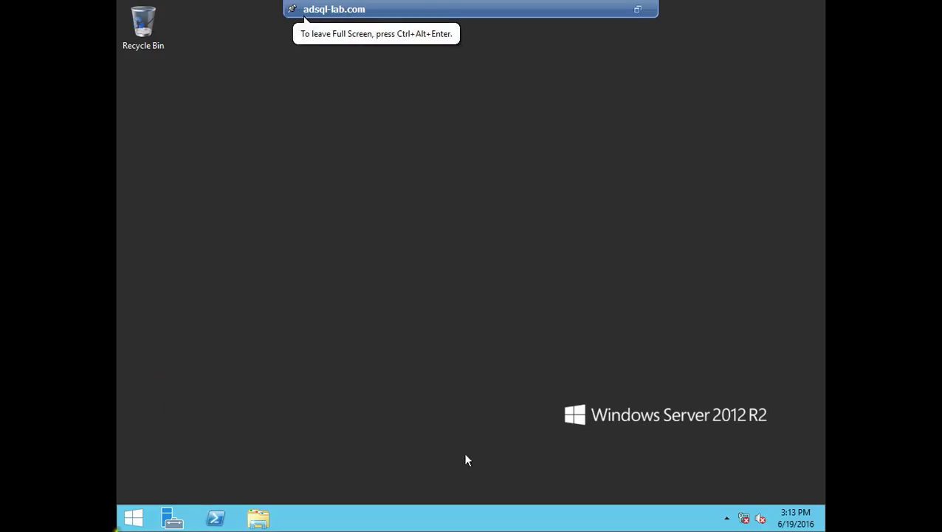
click(257, 519)
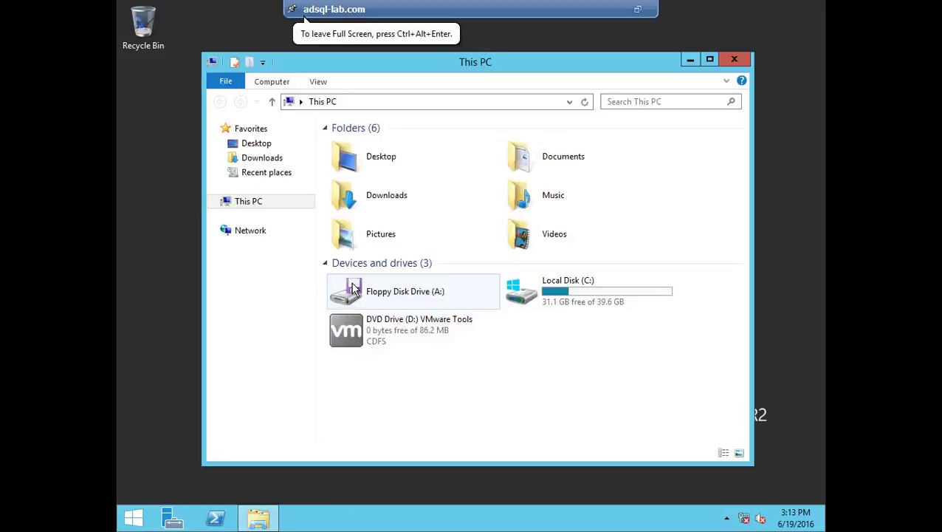
double_click(432, 339)
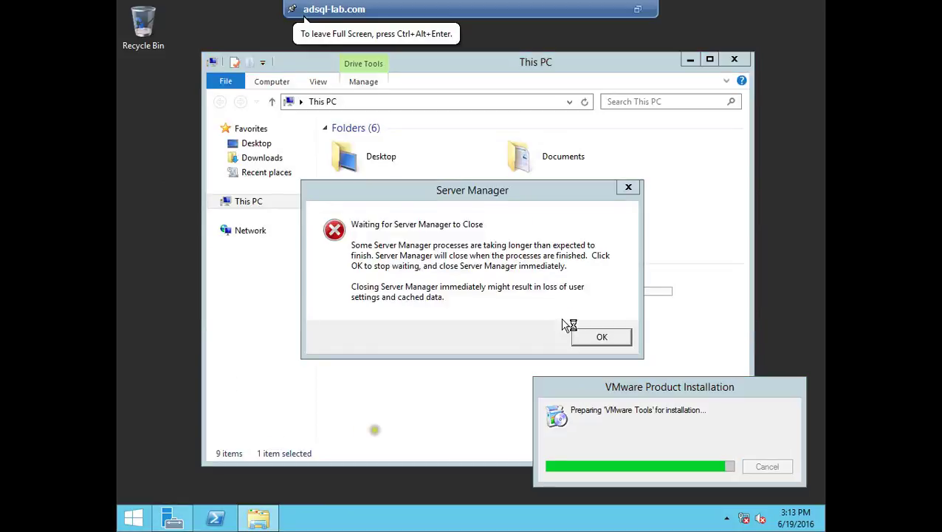
click(599, 338)
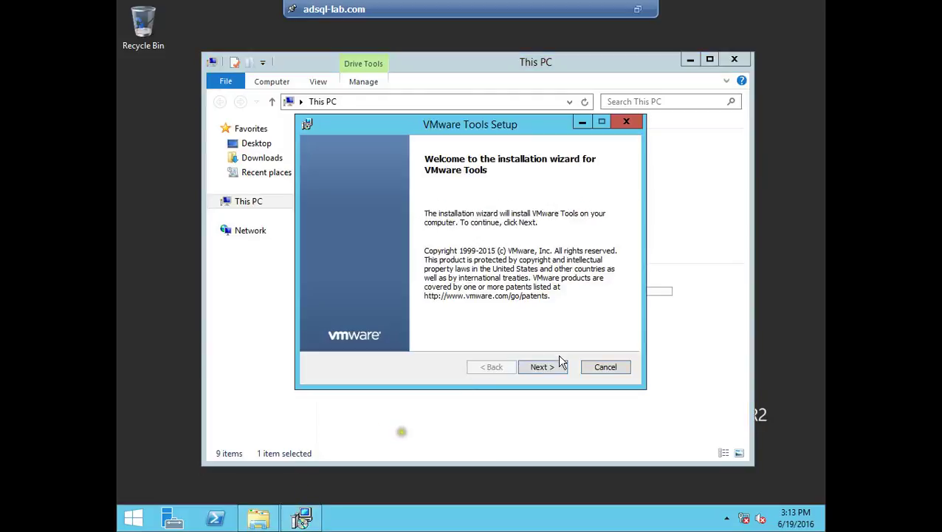
click(559, 368)
click(559, 368)
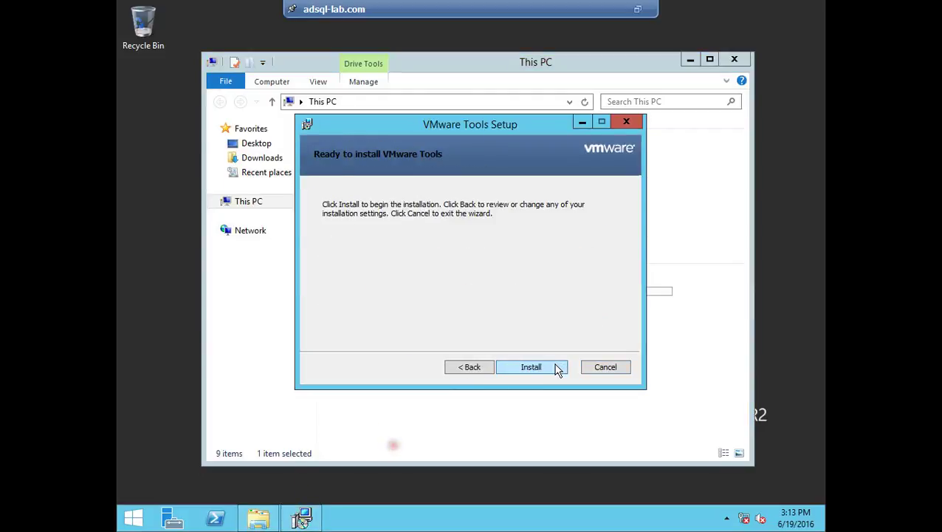
click(558, 369)
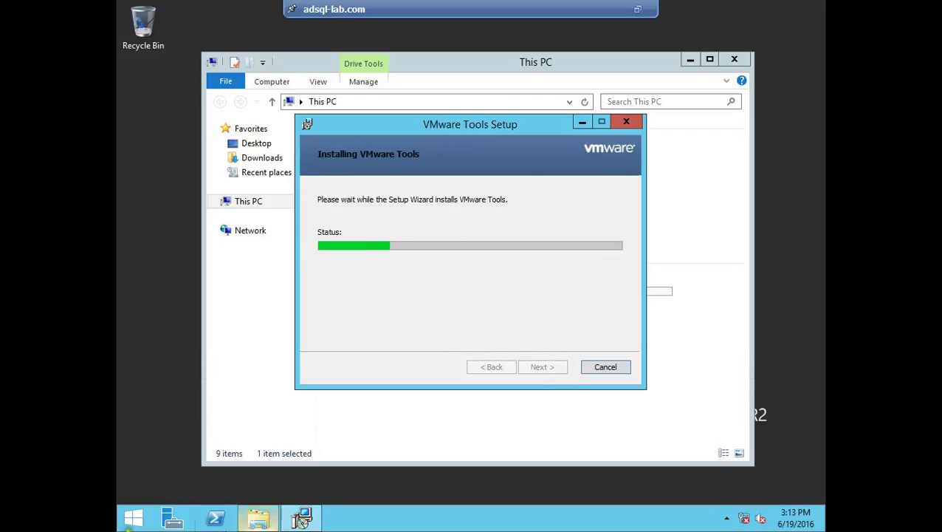
click(255, 521)
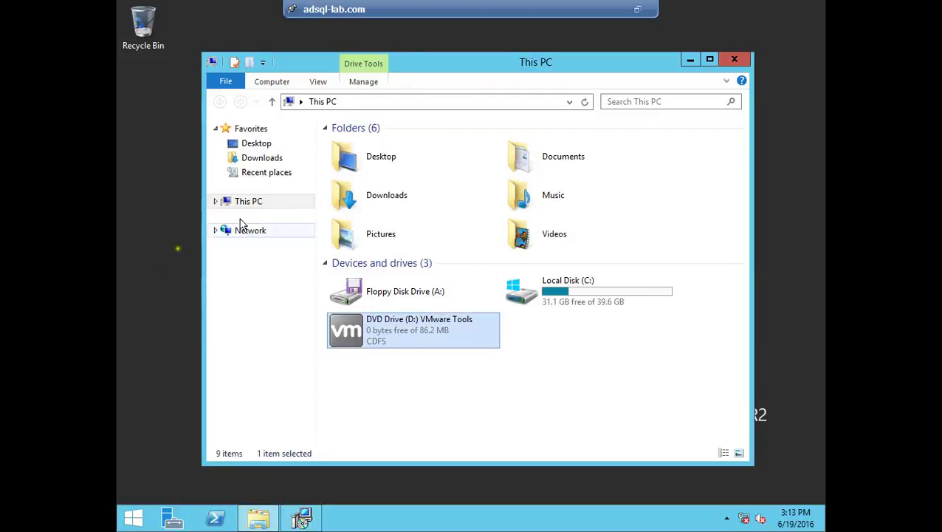
Step: Rename the computer to ADSQL from This PC's system properties
right_click(252, 204)
click(300, 361)
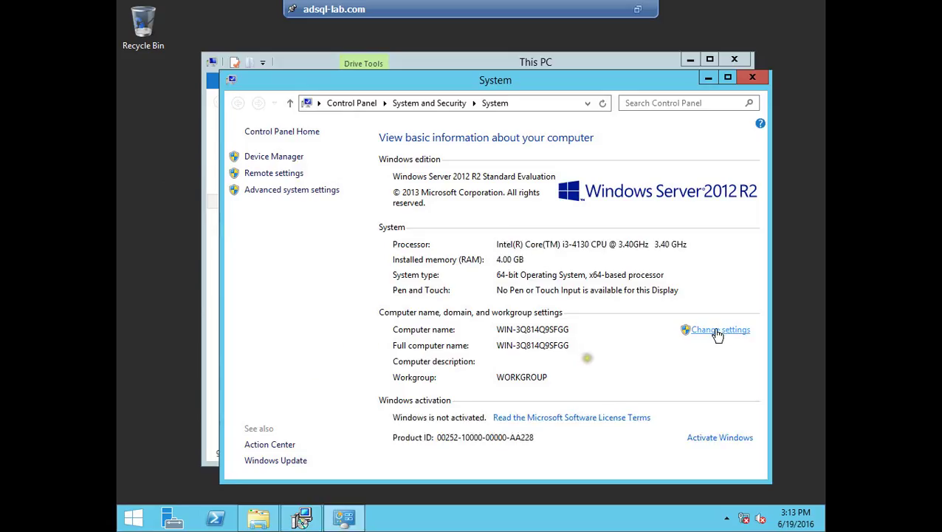
click(717, 331)
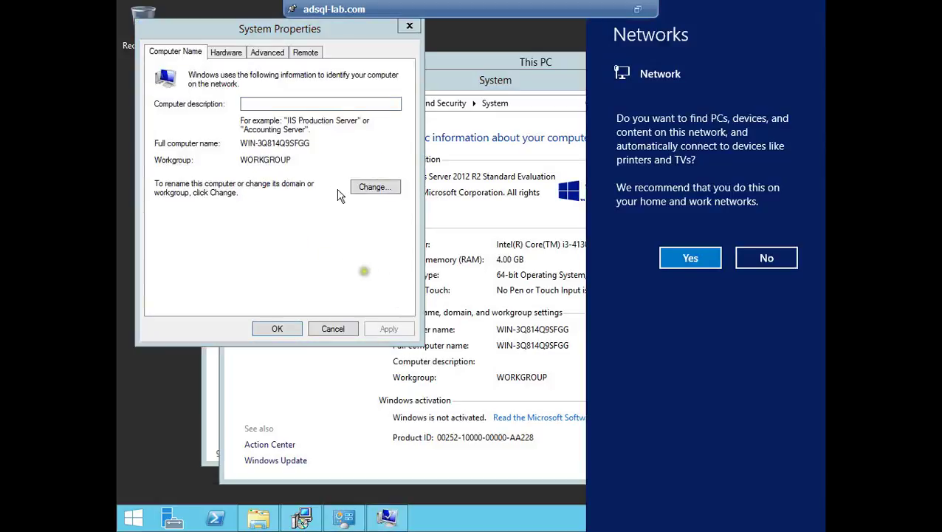
click(368, 186)
click(367, 186)
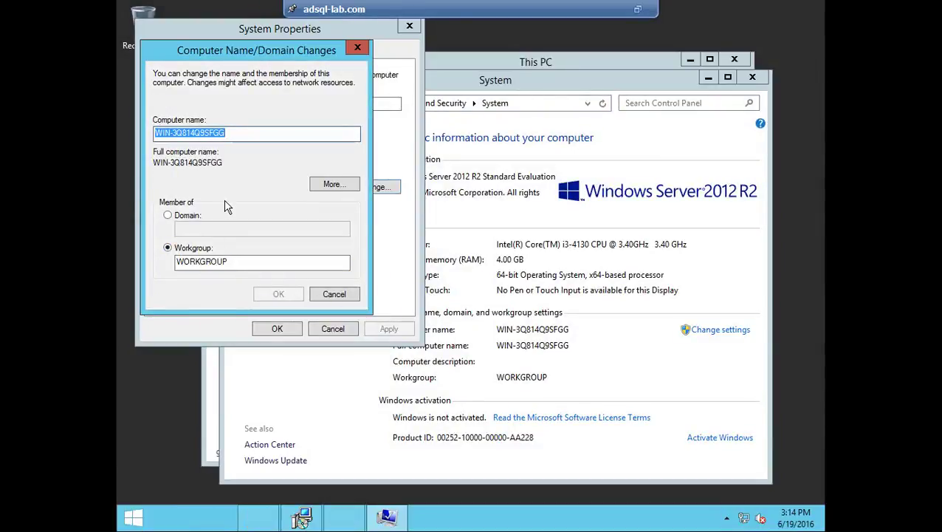
text(ADSQL)
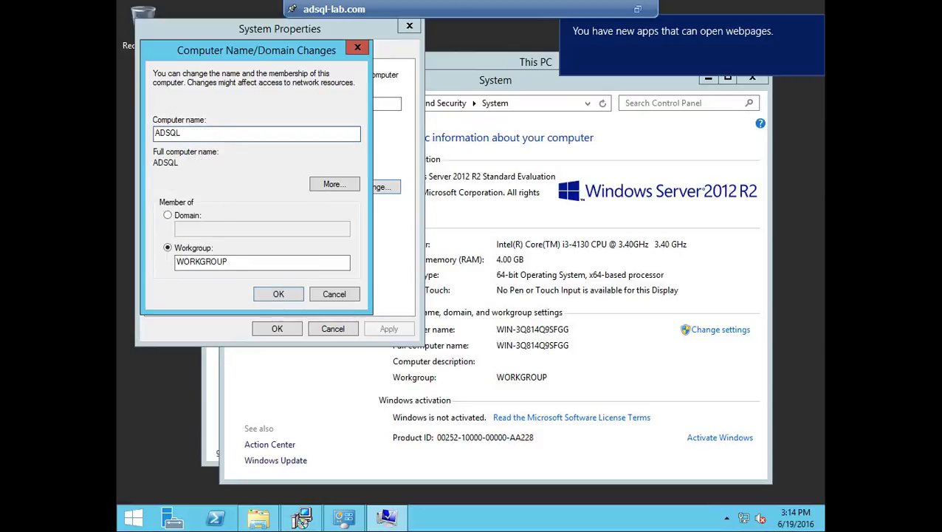
click(265, 297)
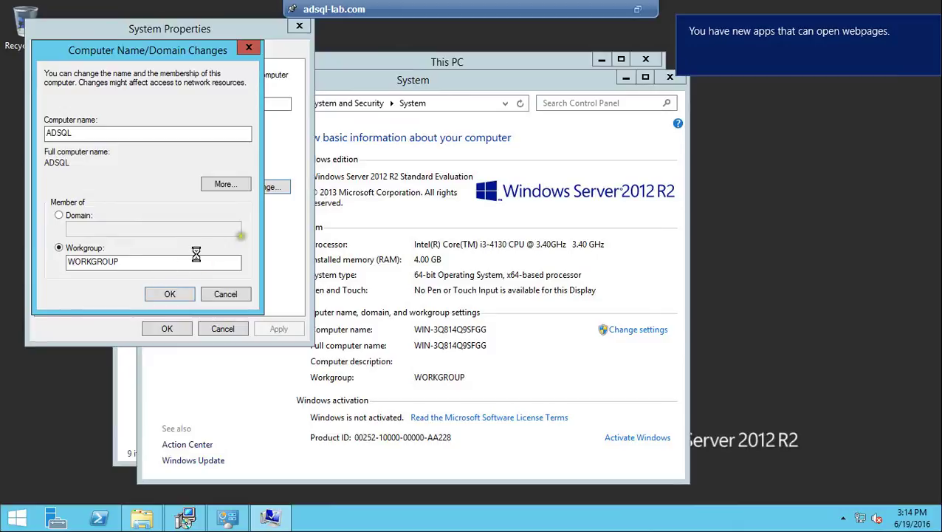
Step: Acknowledge the restart notice, postpone the restart, and close the System window
click(612, 276)
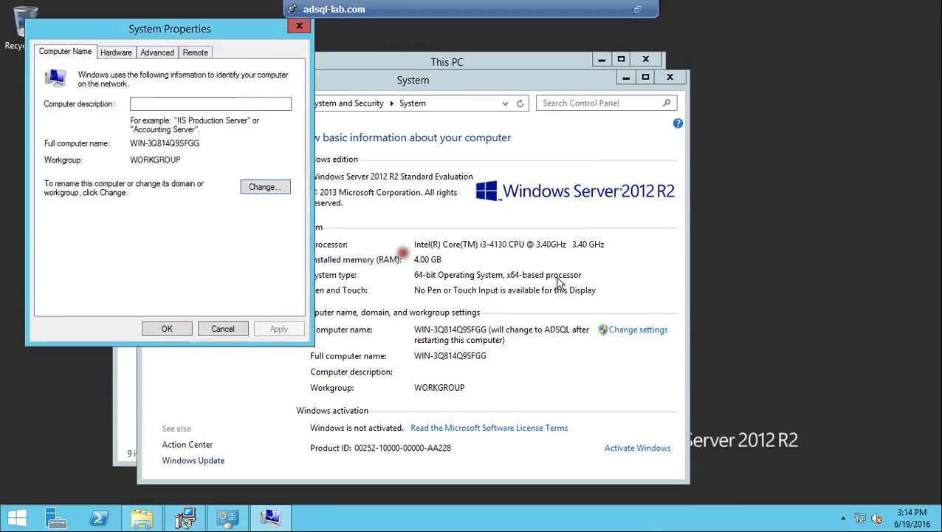
click(168, 330)
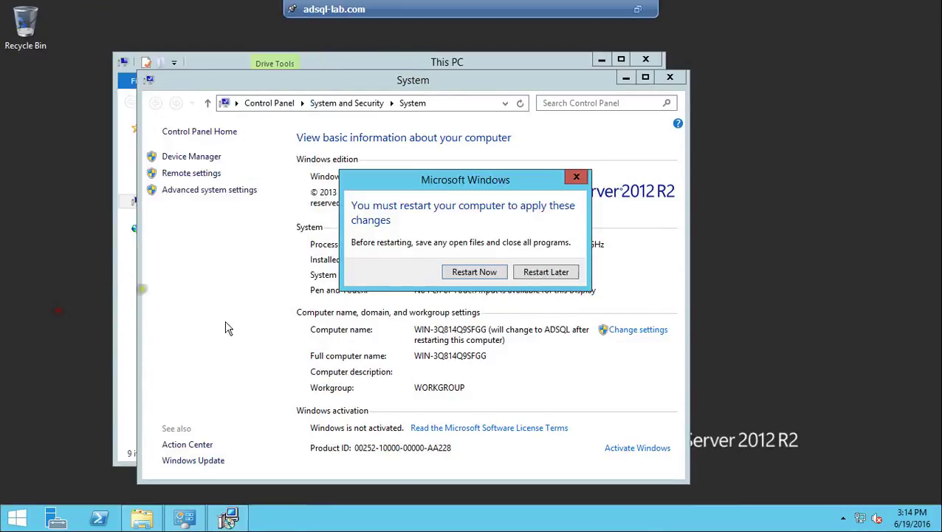
click(554, 272)
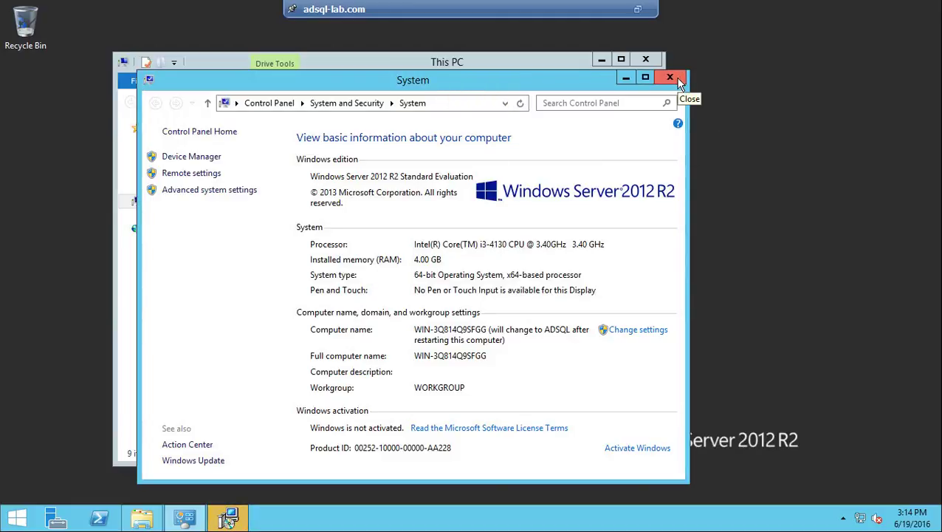
click(680, 83)
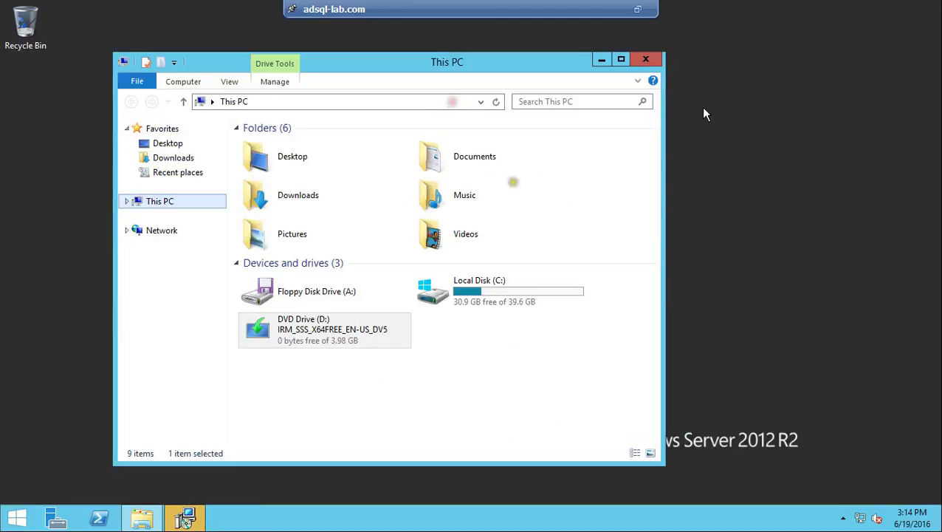
Step: Open the Ethernet0 adapter properties and turn off IPv6
right_click(872, 519)
click(820, 504)
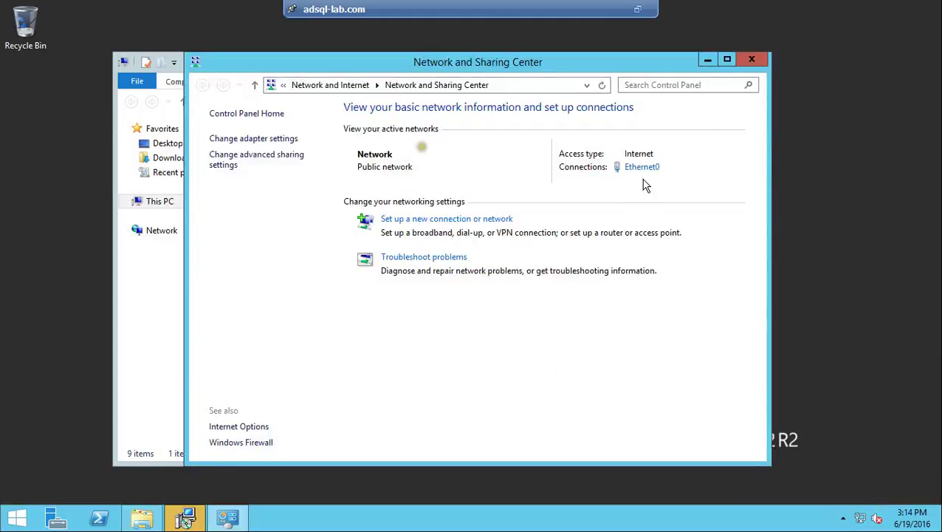
click(643, 167)
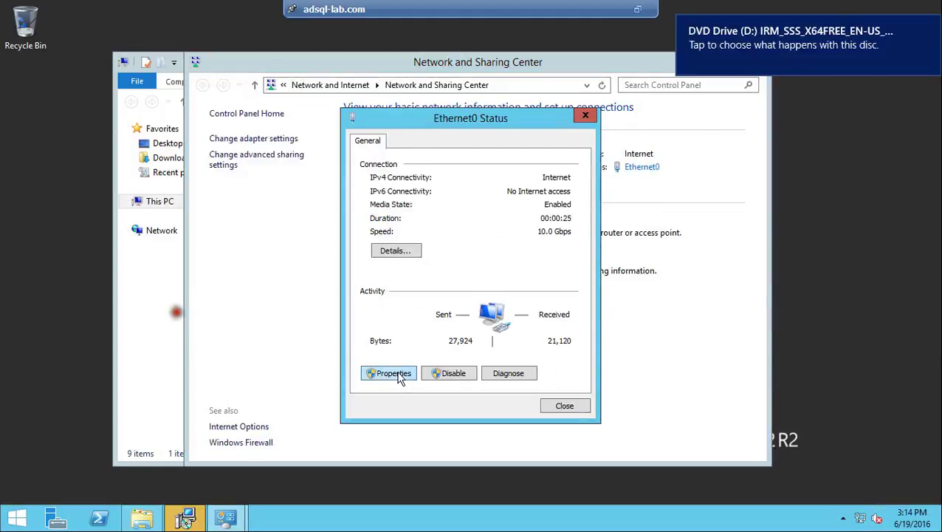
click(397, 375)
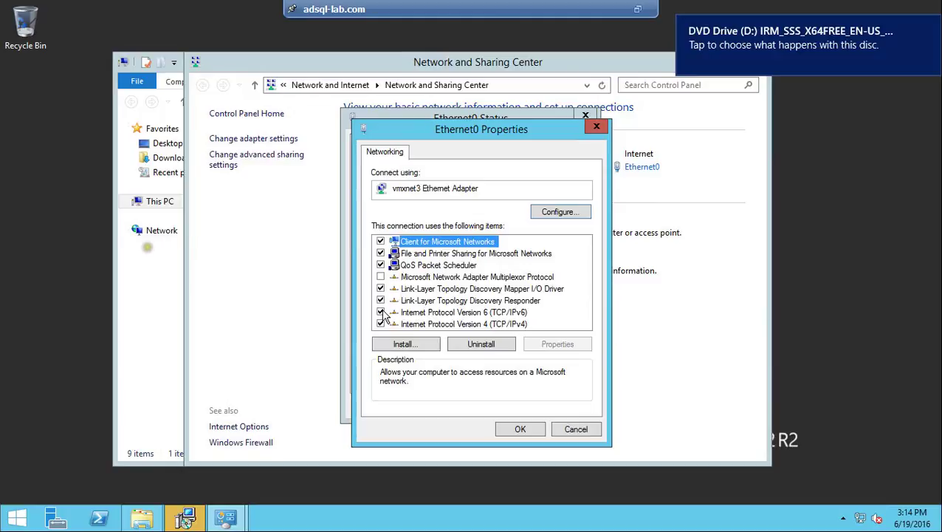
click(381, 312)
Step: Give IPv4 static address 192.168.1.110, mask 255.255.255.0, gateway 192.168.1.1, DNS 192.168.1.110
click(428, 325)
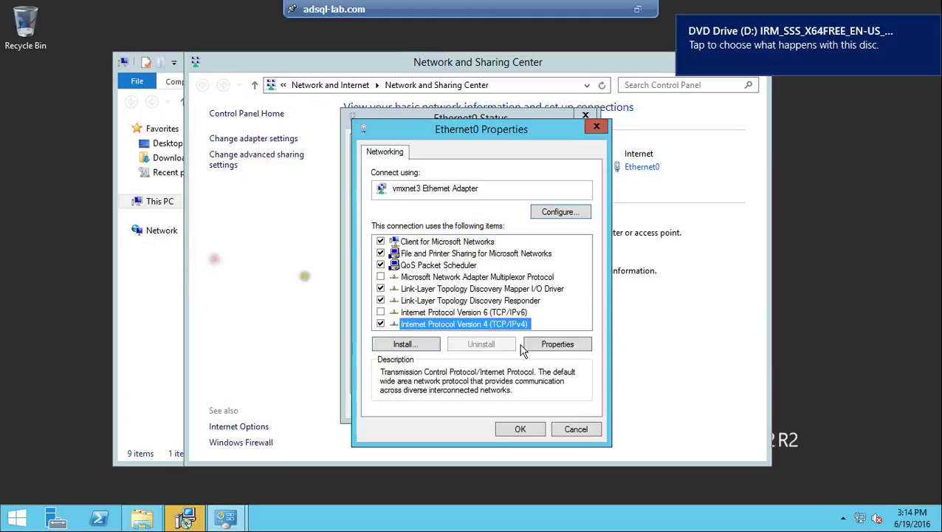
click(539, 345)
click(491, 284)
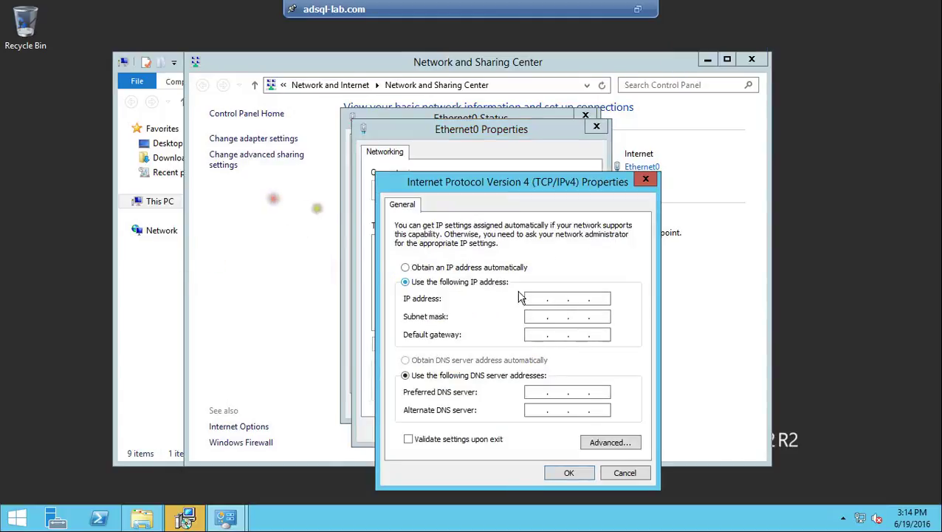
click(539, 296)
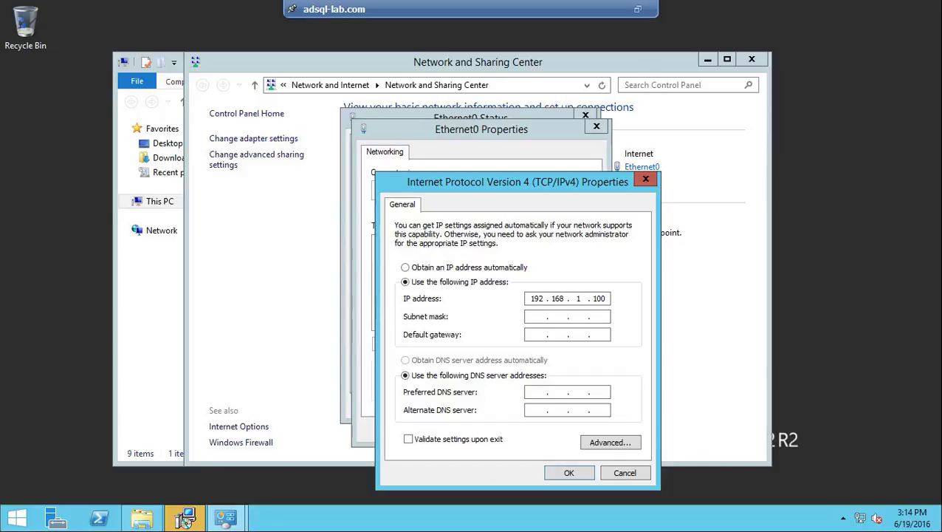
key(Tab)
key(Tab)
text(192 . 168 . )
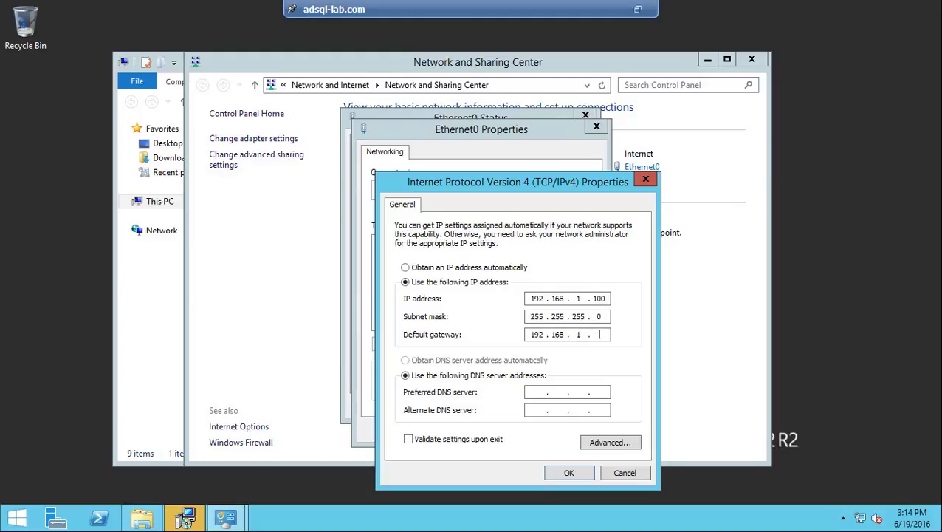
text(1 . 1)
key(Tab)
key(Tab)
Step: Open a Command Prompt inside the VM with Run and cmd
key(super+r)
text(CMD)
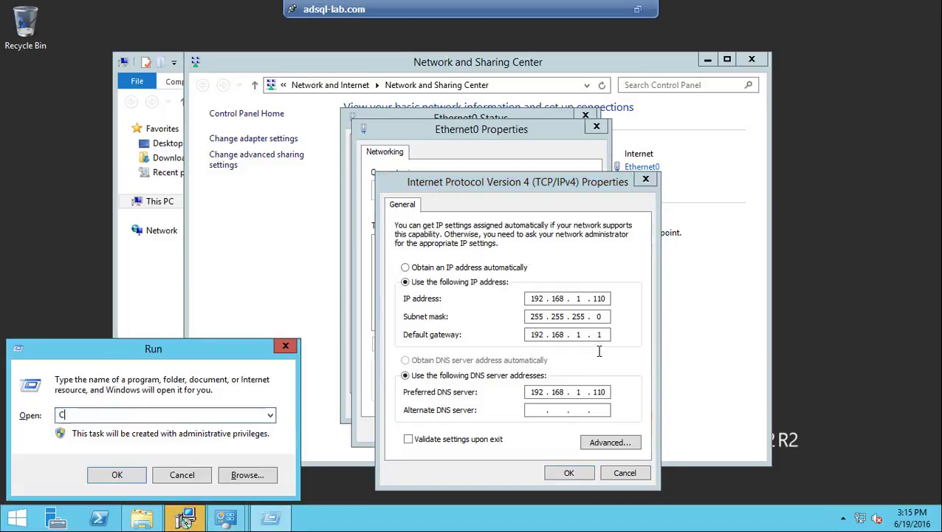
key(Return)
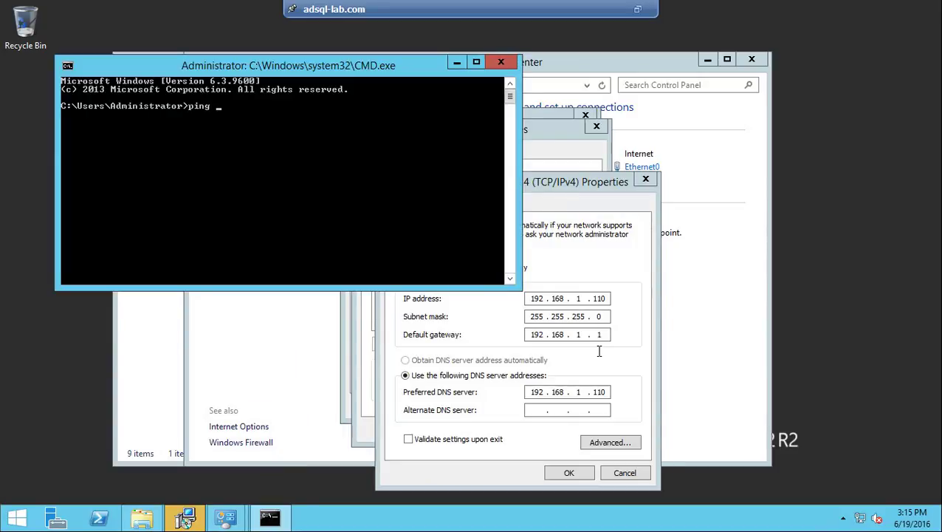
Step: Ping 192.168.1.110 from a Command Prompt on the host machine
click(638, 9)
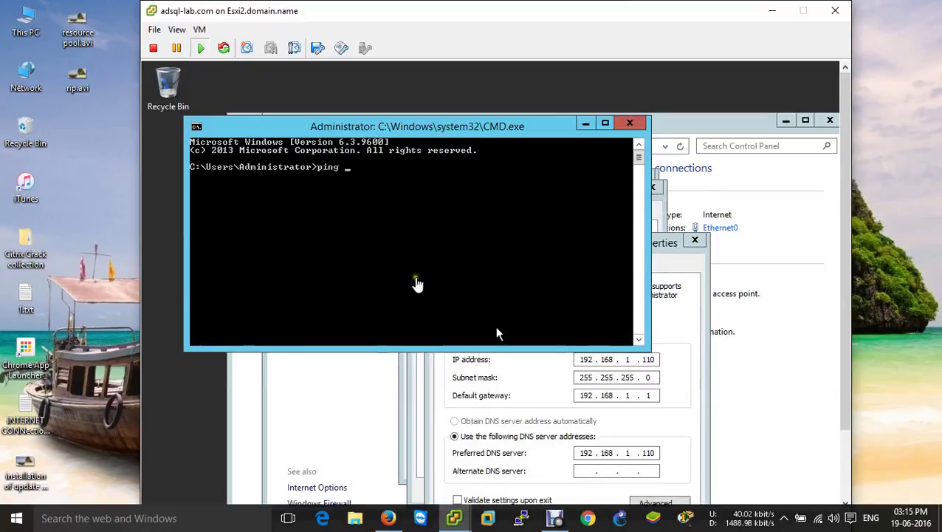
click(84, 178)
key(super+r)
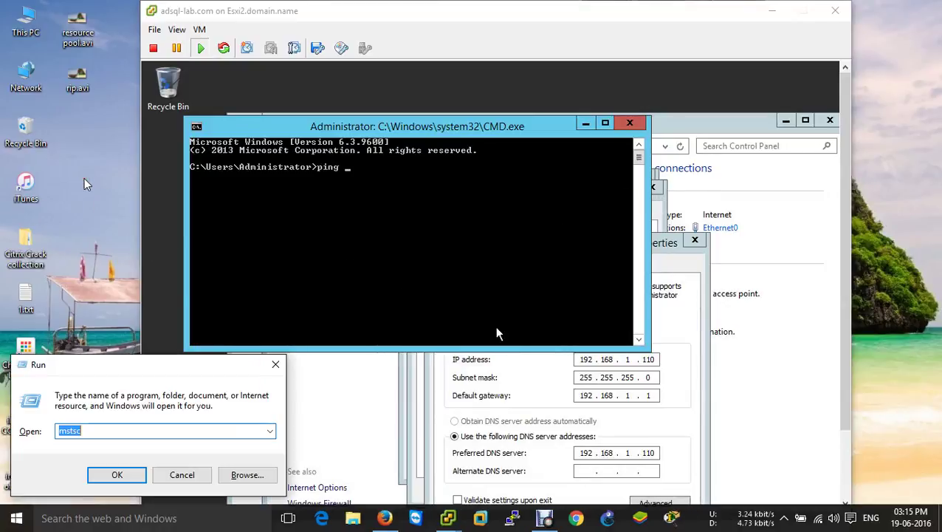
text(cmd)
key(Return)
text(ping 192.1)
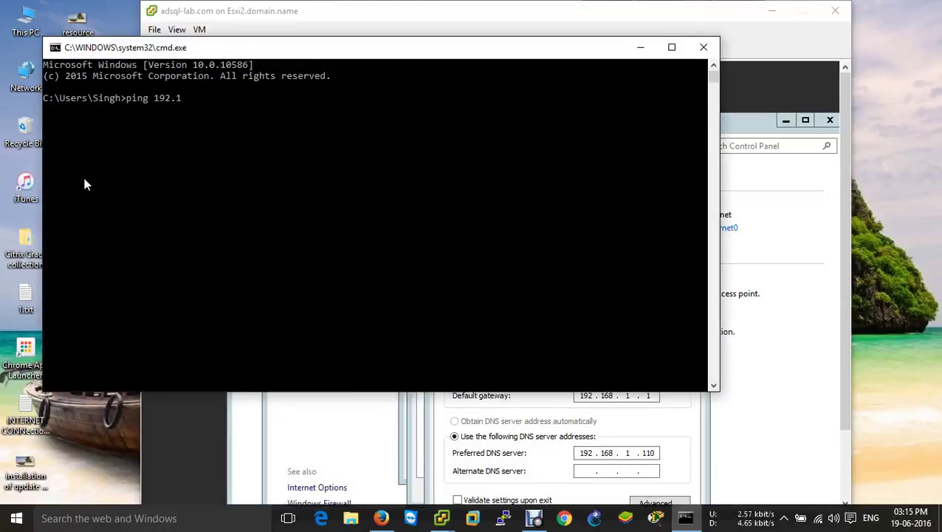
text(68.1.110)
key(Return)
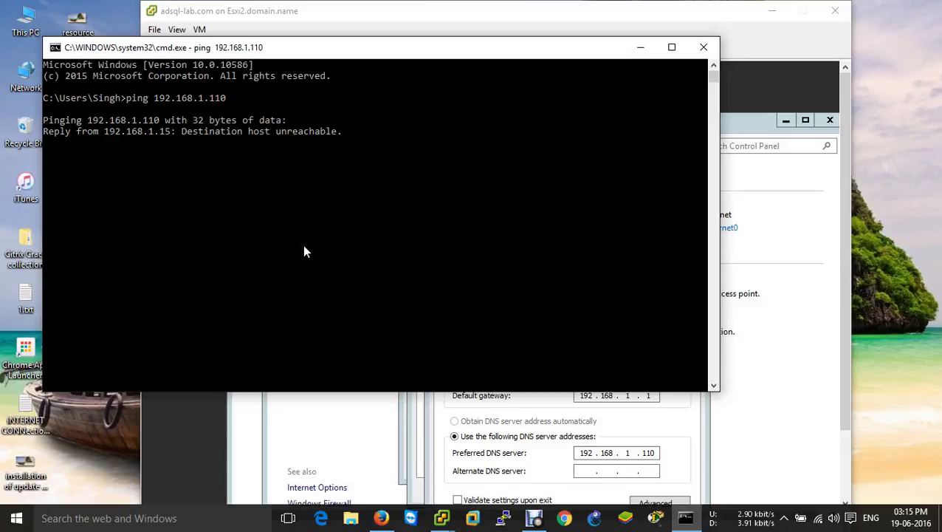
Step: Pause the screen recording, exit the host Command Prompt, and return to the full-screen VM console
key(super+r)
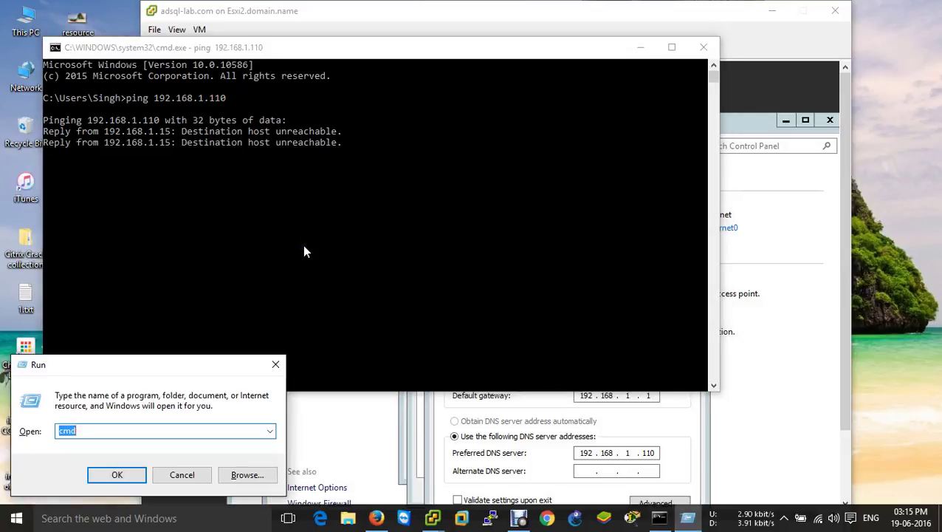
click(519, 518)
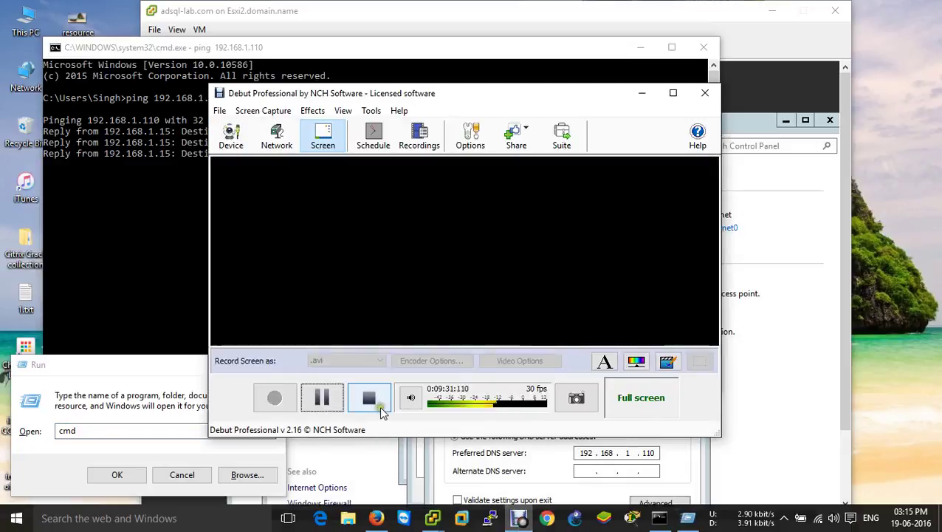
click(322, 398)
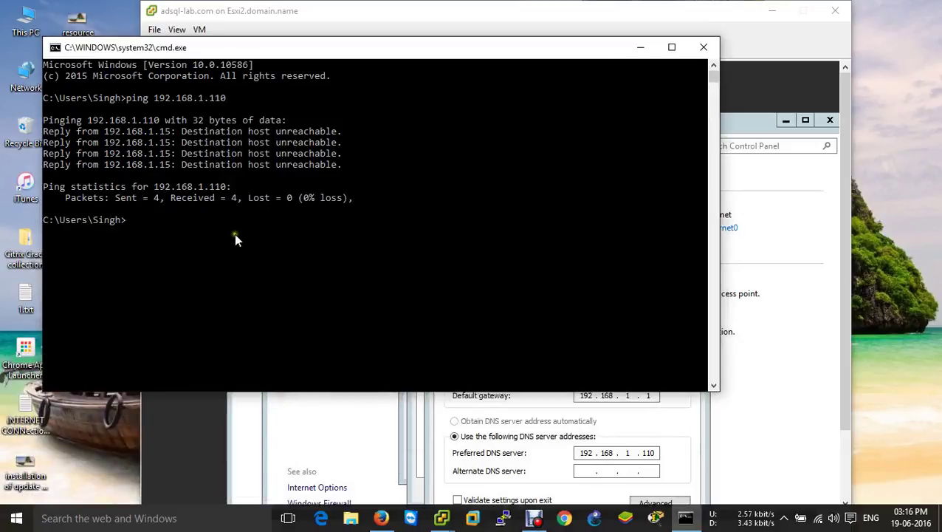
click(233, 235)
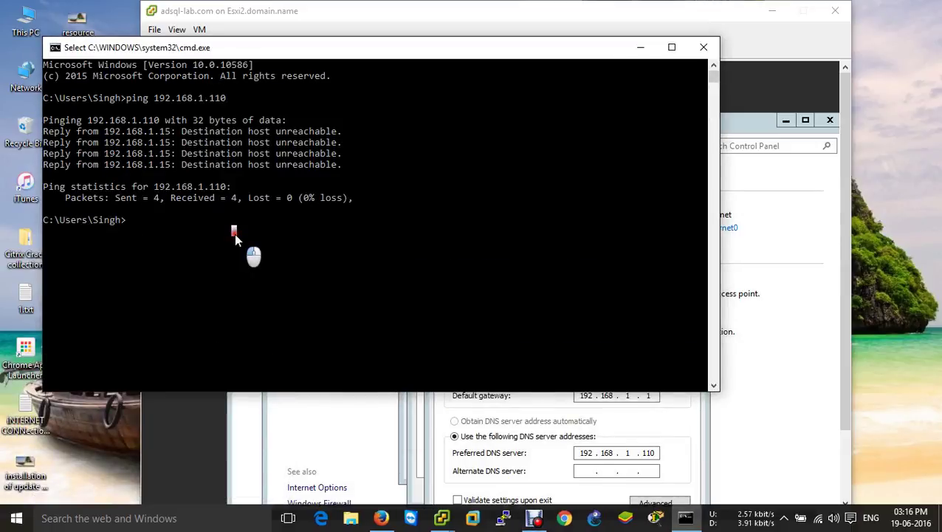
text(exit)
key(Return)
text(exit)
key(Return)
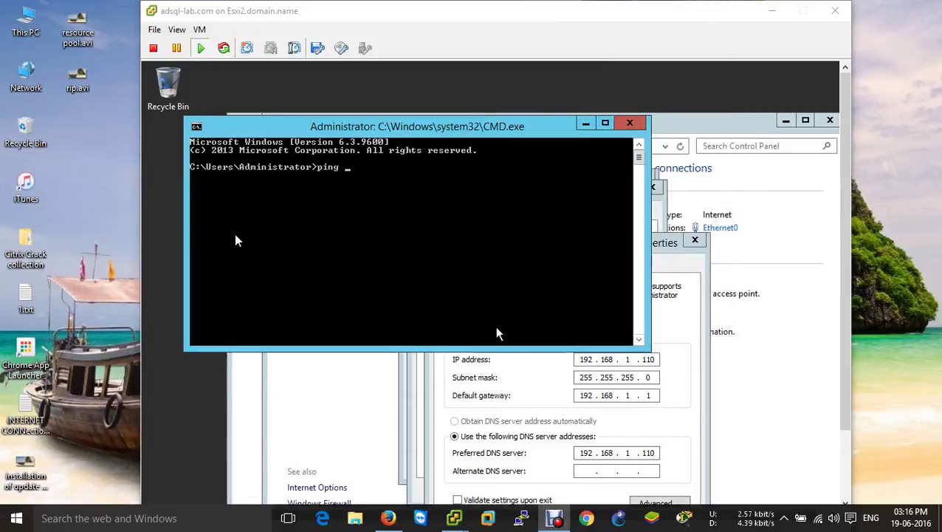
text(e)
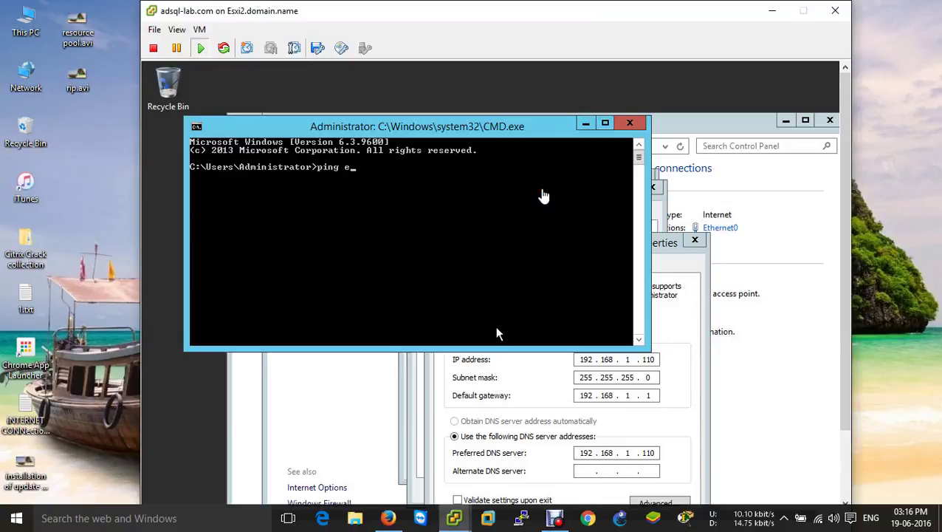
text(xit)
key(Return)
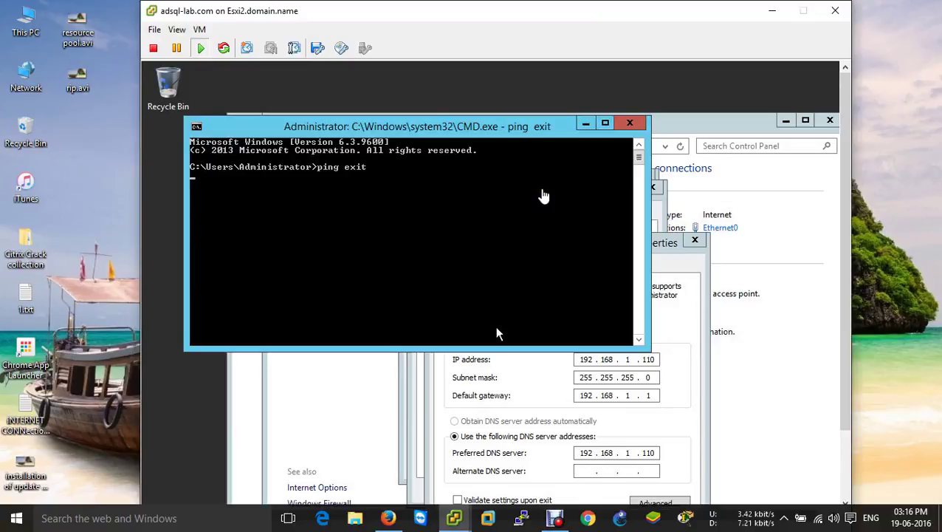
key(ctrl+alt+Return)
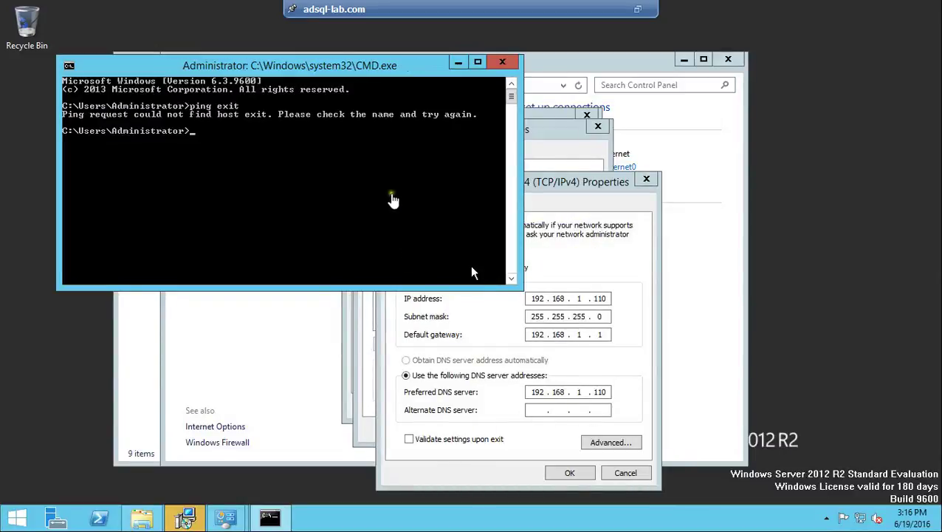
Step: Exit the VM's Command Prompt, apply the IPv4 settings, and close the network dialogs
text(exit)
key(Return)
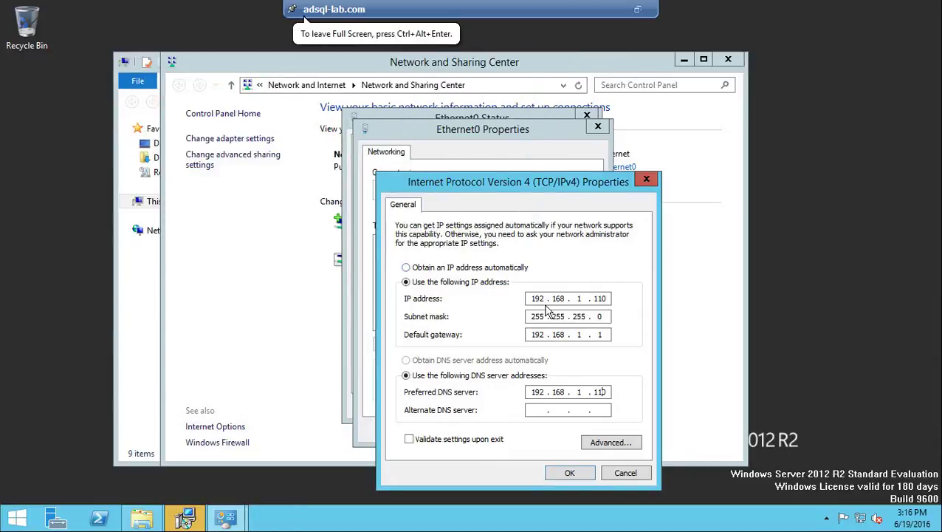
click(566, 472)
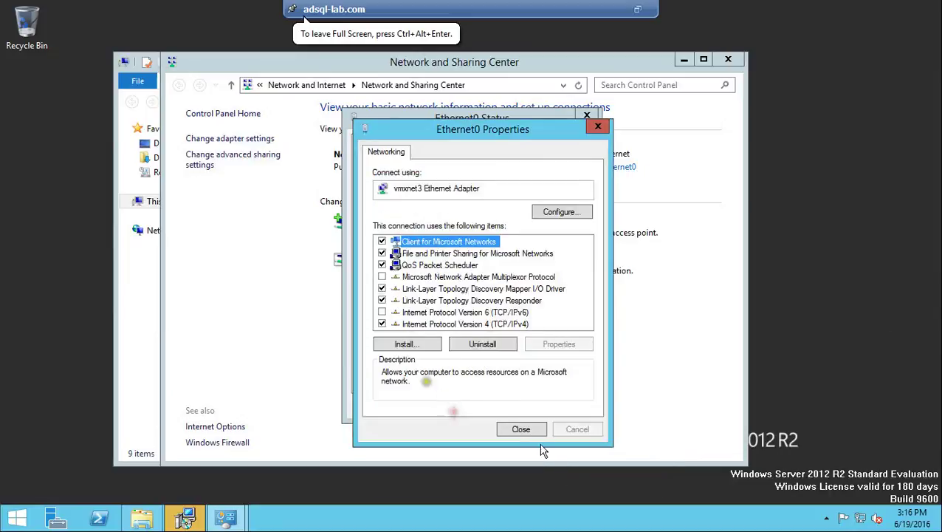
click(520, 429)
click(560, 408)
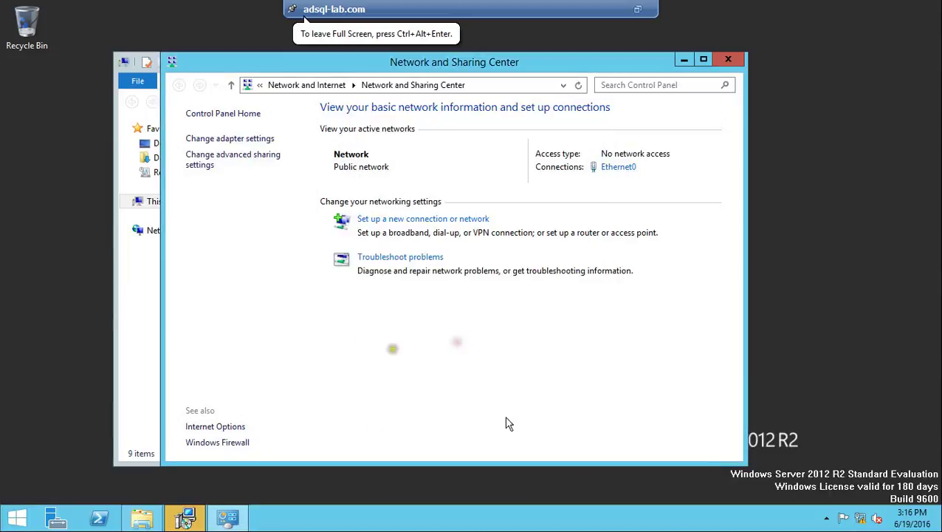
click(728, 59)
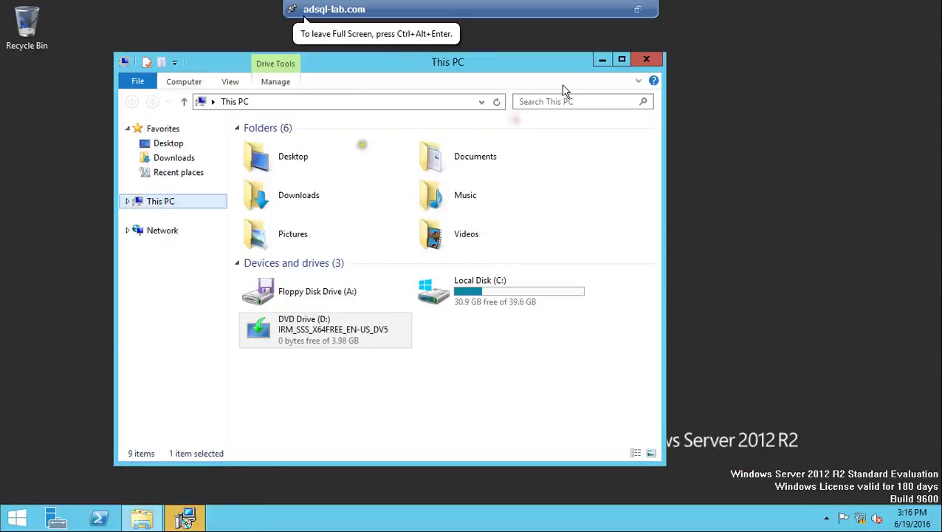
Step: Close This PC, finish VMware Tools Setup, and agree to restart the VM
click(646, 59)
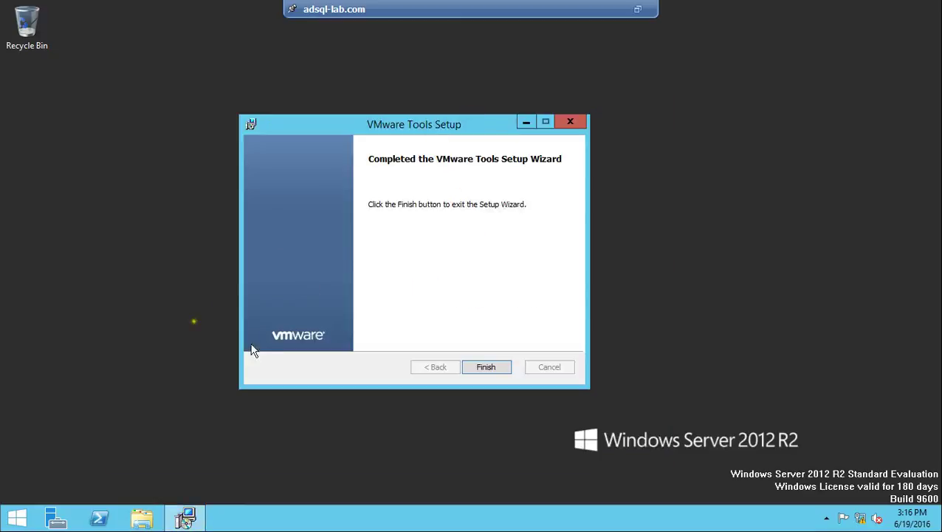
click(487, 369)
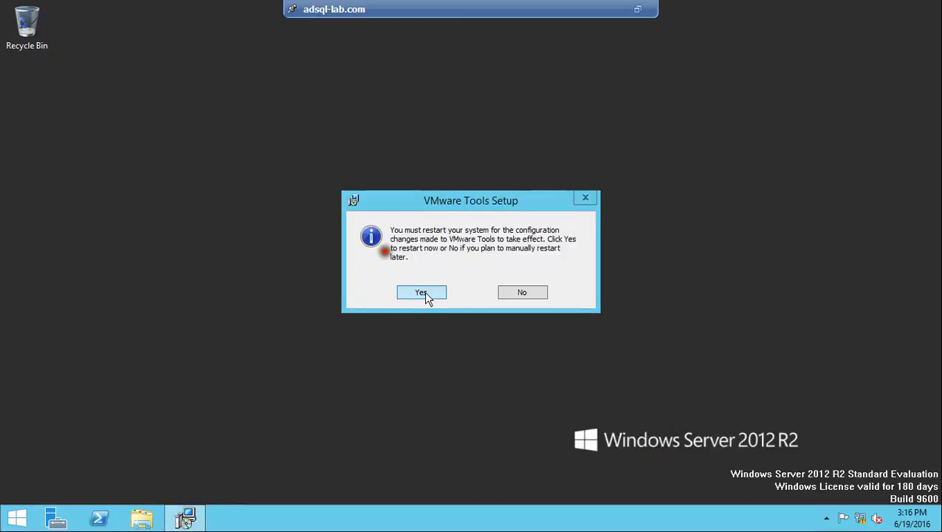
click(423, 294)
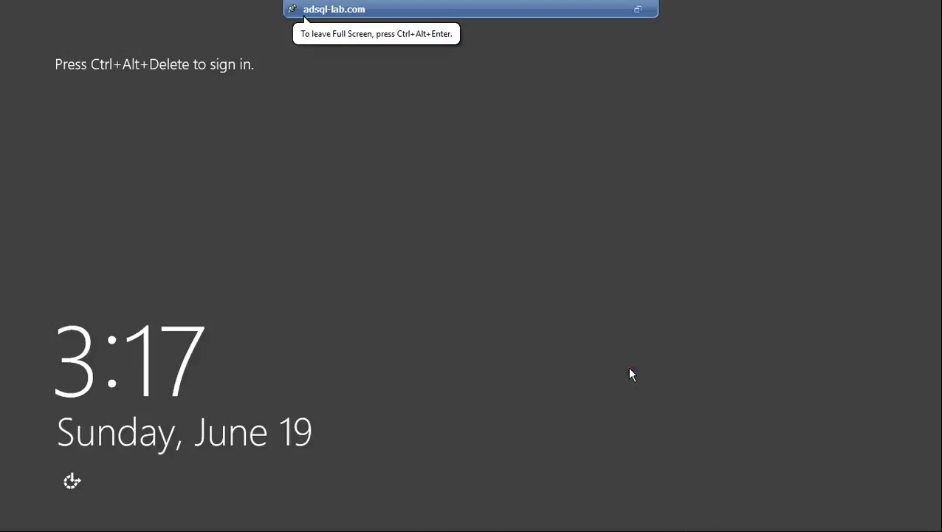
Step: Sign back in as Administrator after the restart using Ctrl+Alt+End and the password
key(ctrl+alt+End)
text(*********)
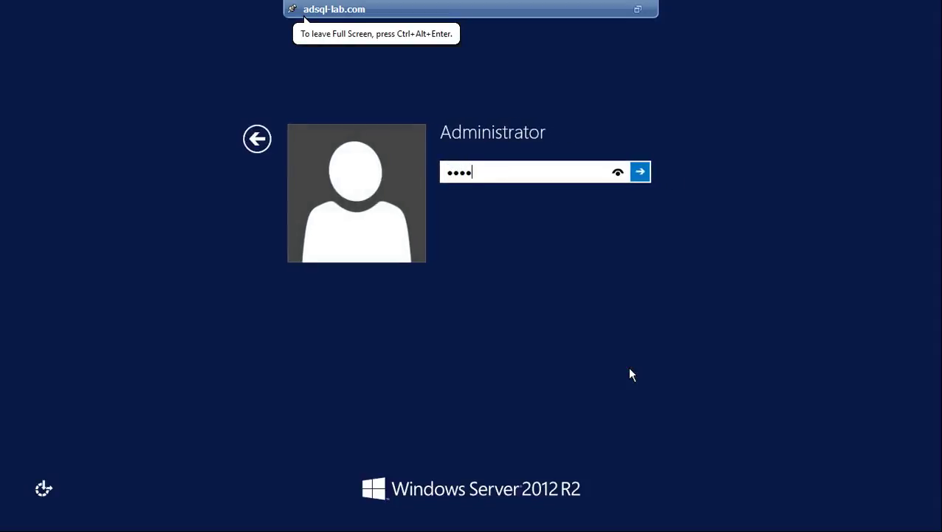
key(Return)
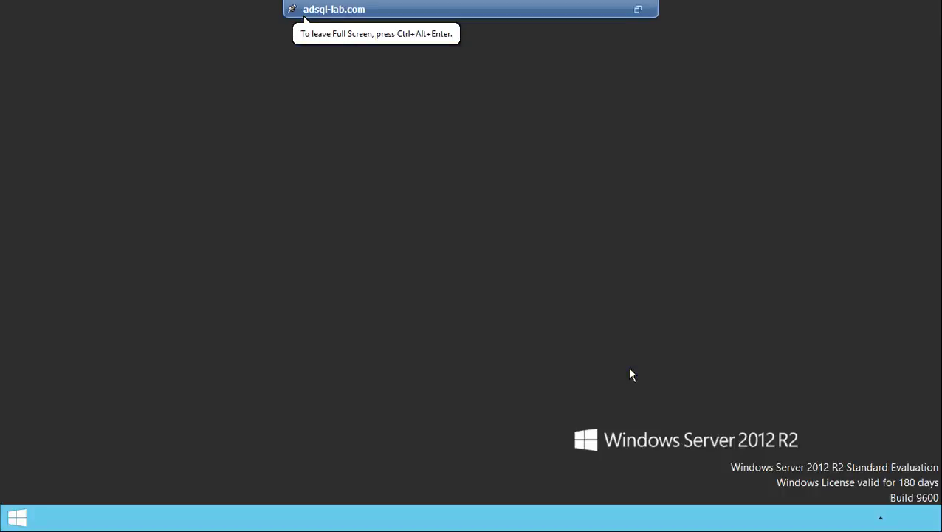
Step: Run ipconfig and hostname in a Command Prompt to confirm 192.168.1.110 and ADSQL, then exit
key(super+r)
text(cmd)
key(Return)
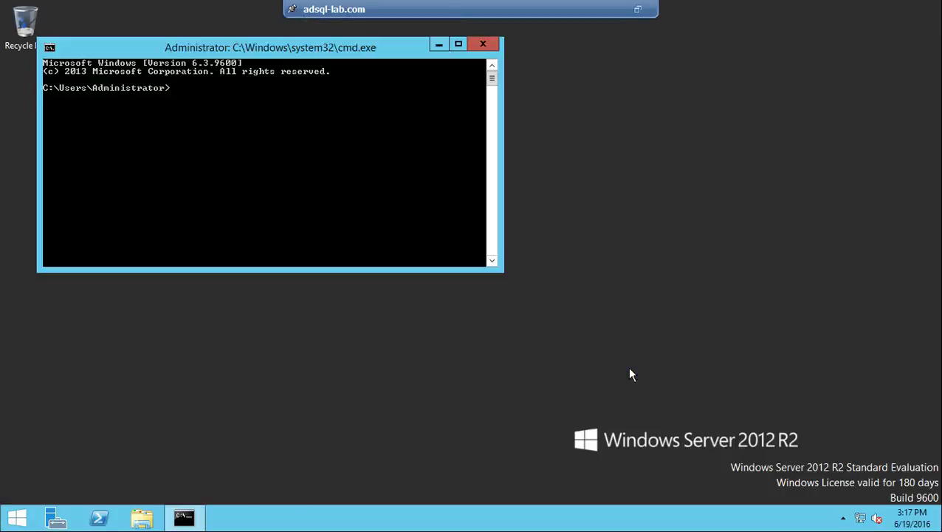
text(ipconfig)
key(Return)
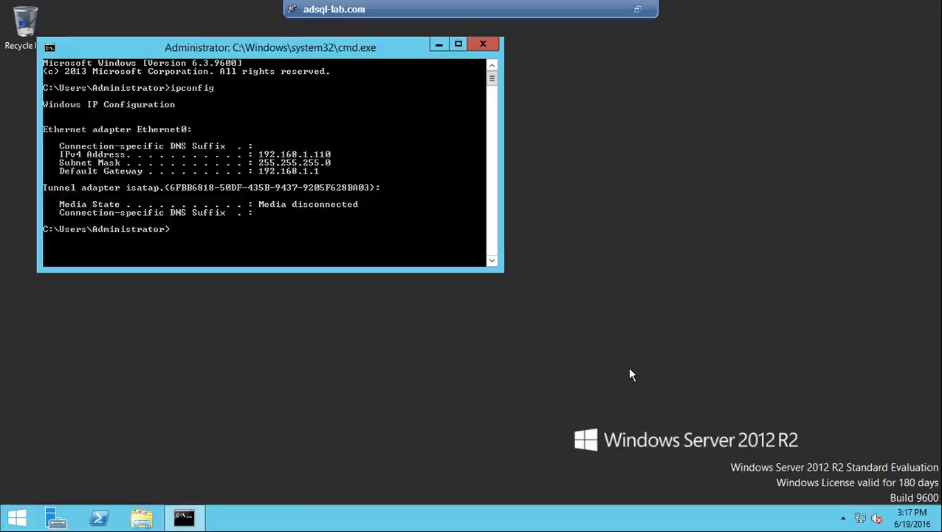
text(hostname)
key(Return)
text(exit)
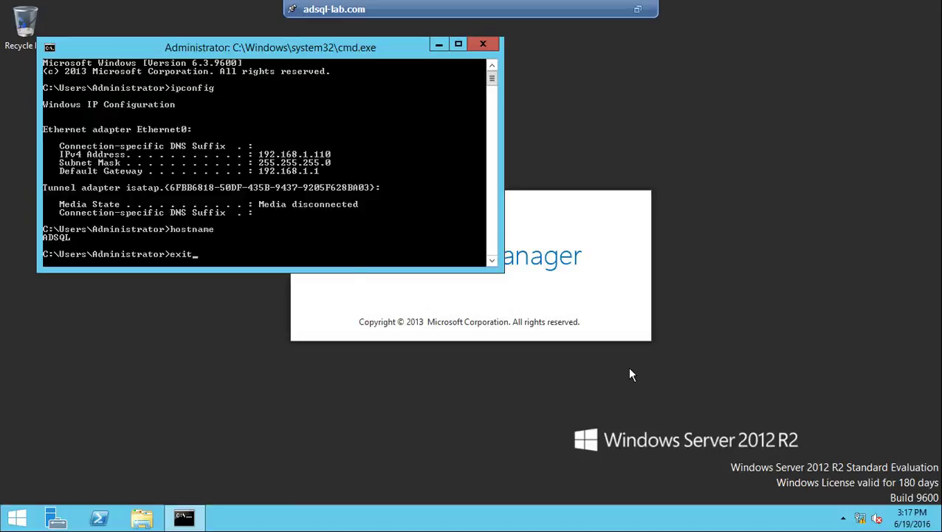
key(Return)
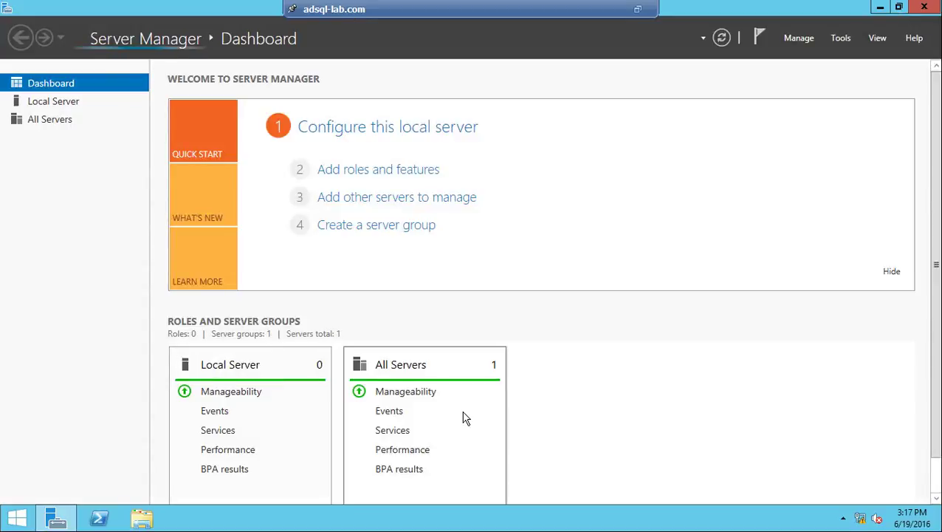
Step: Start the Add Roles and Features wizard, skip the introduction page, and reach Server Roles
click(443, 170)
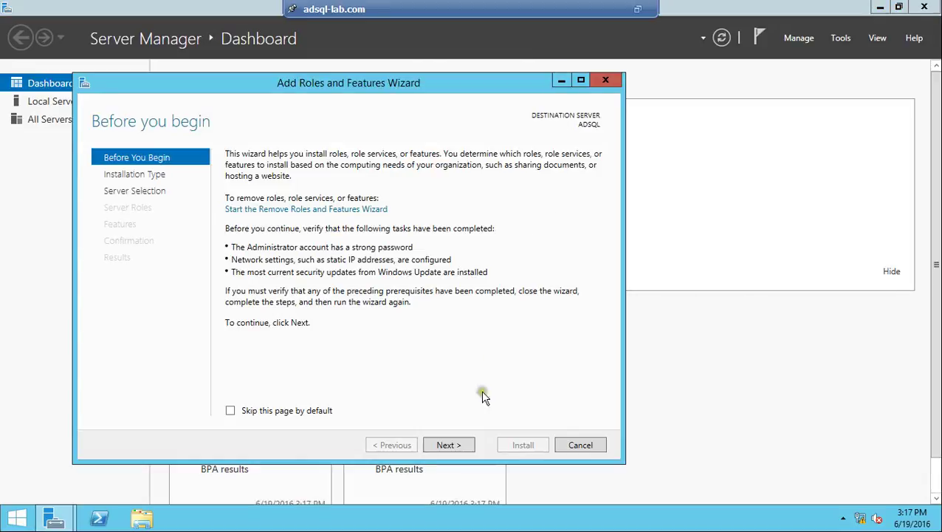
click(282, 410)
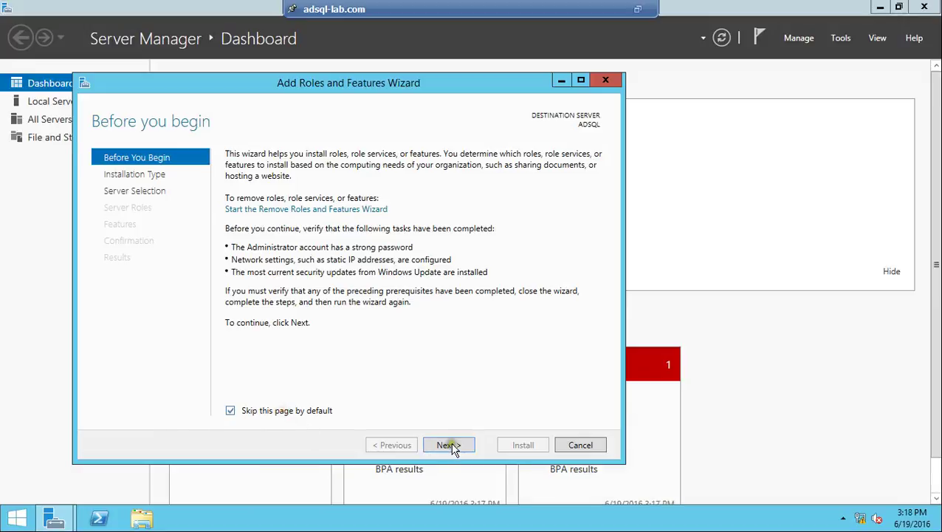
click(447, 445)
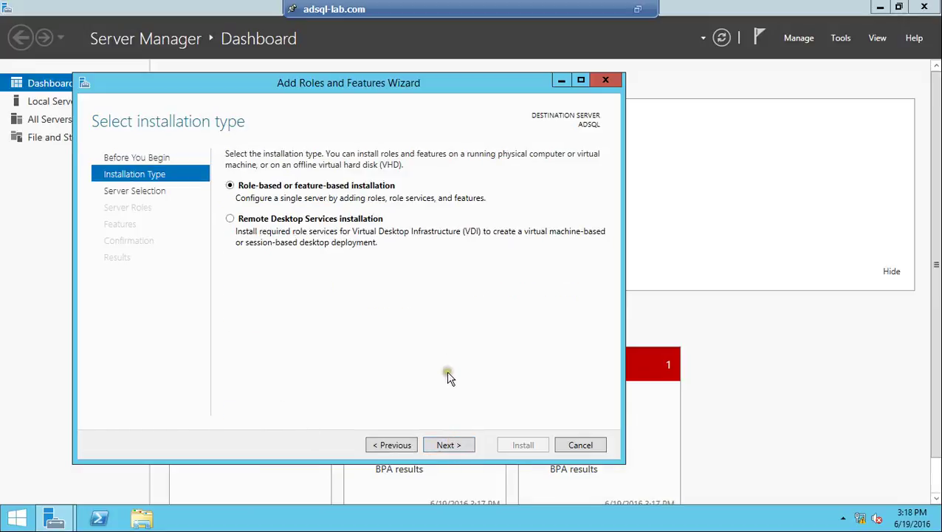
click(462, 447)
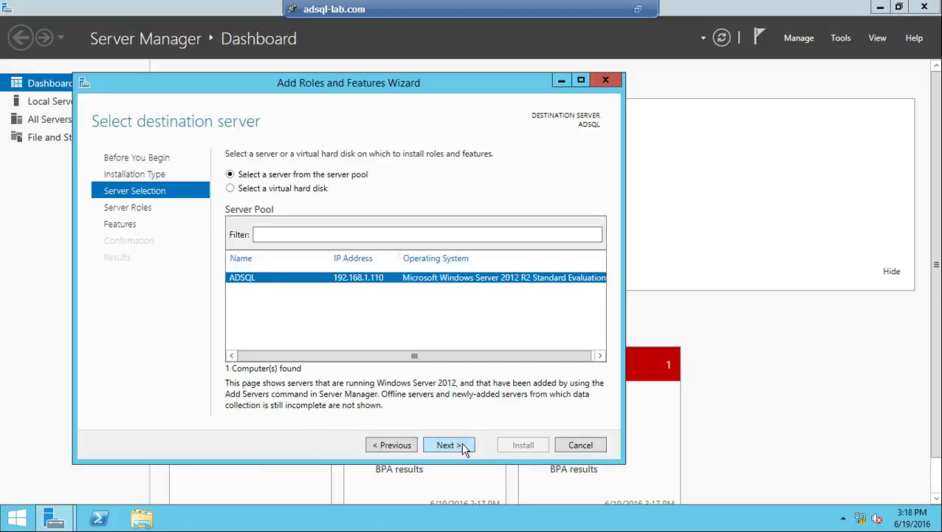
click(463, 447)
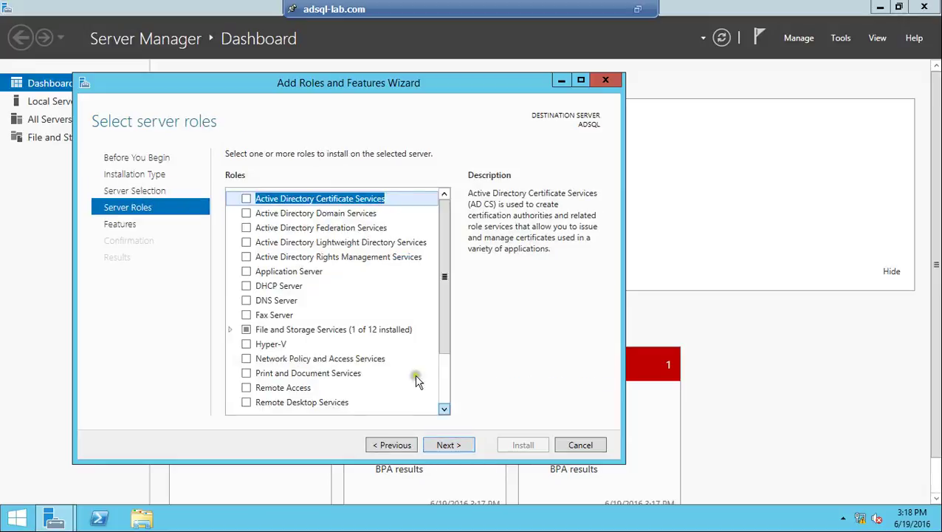
Step: Select Active Directory Domain Services with its required management features and continue to Confirmation
click(246, 213)
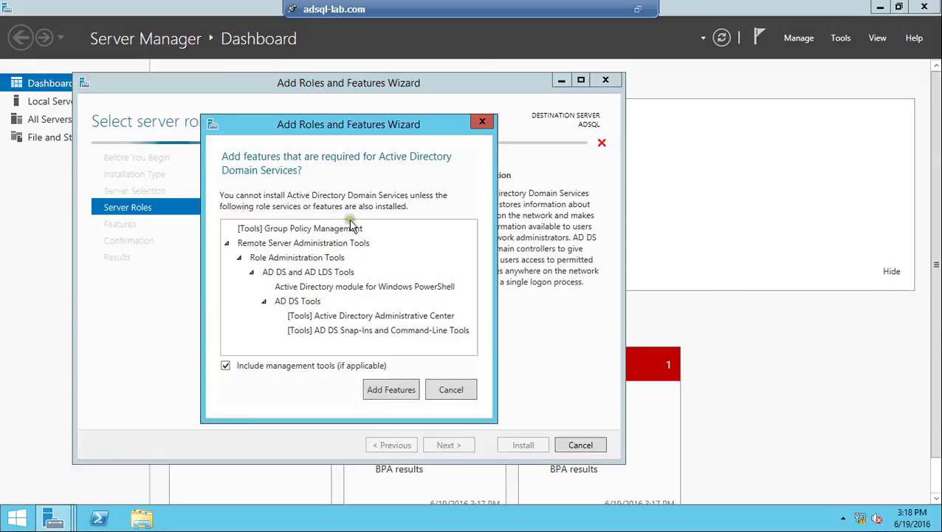
click(387, 390)
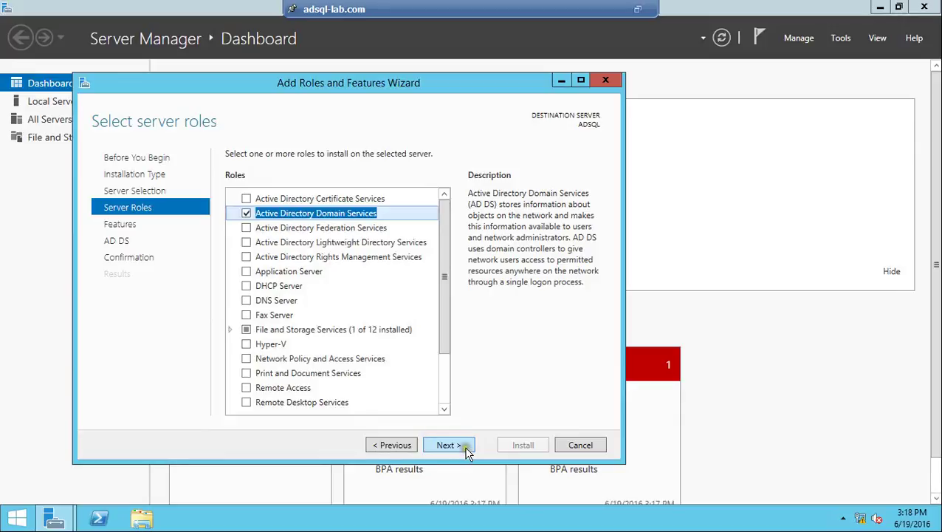
click(464, 448)
click(467, 451)
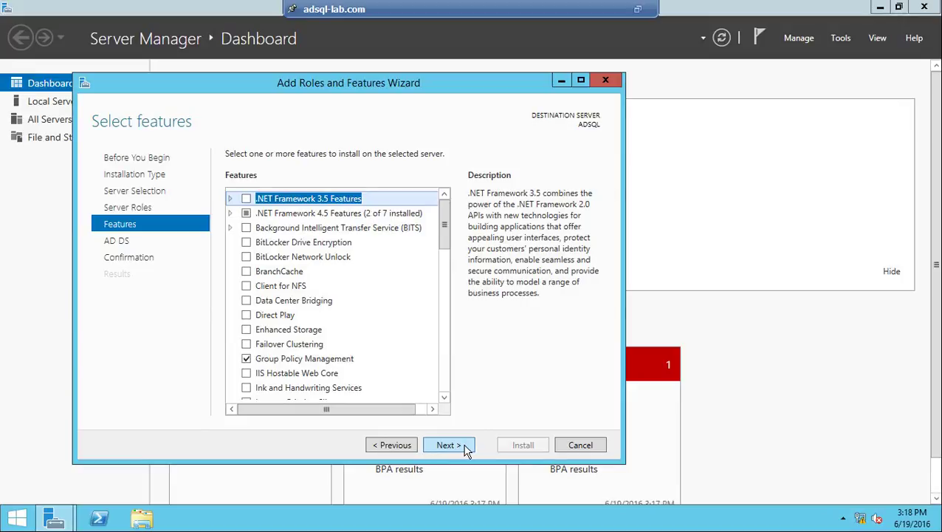
click(466, 448)
click(465, 448)
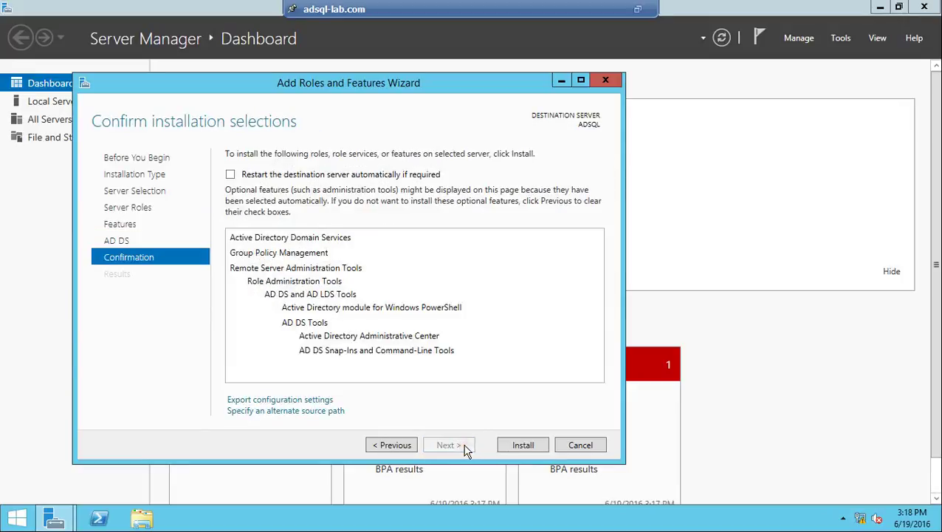
Step: Install AD DS with Group Policy Management, then choose to promote the server to a domain controller
click(522, 445)
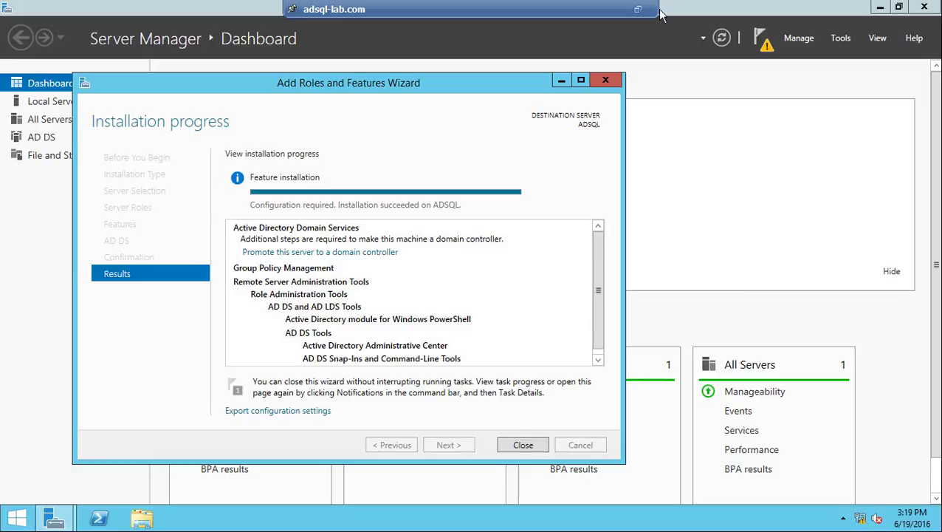
click(309, 253)
Step: Relaunch the promotion from notifications and create a new forest with root domain lab.com
click(520, 445)
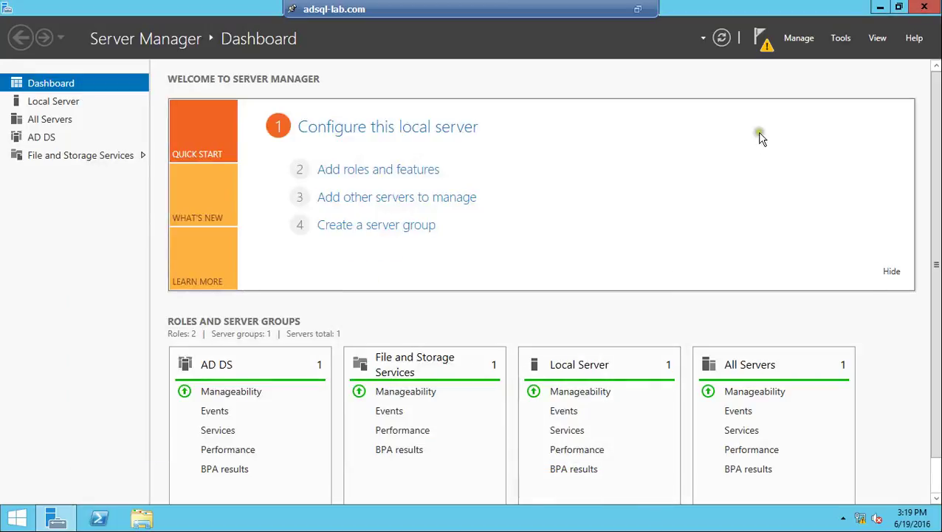
click(765, 44)
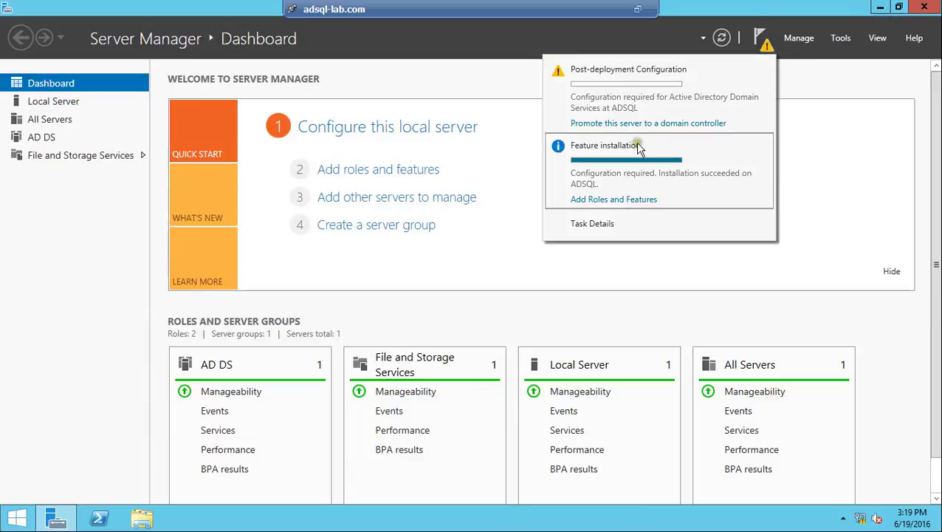
click(633, 127)
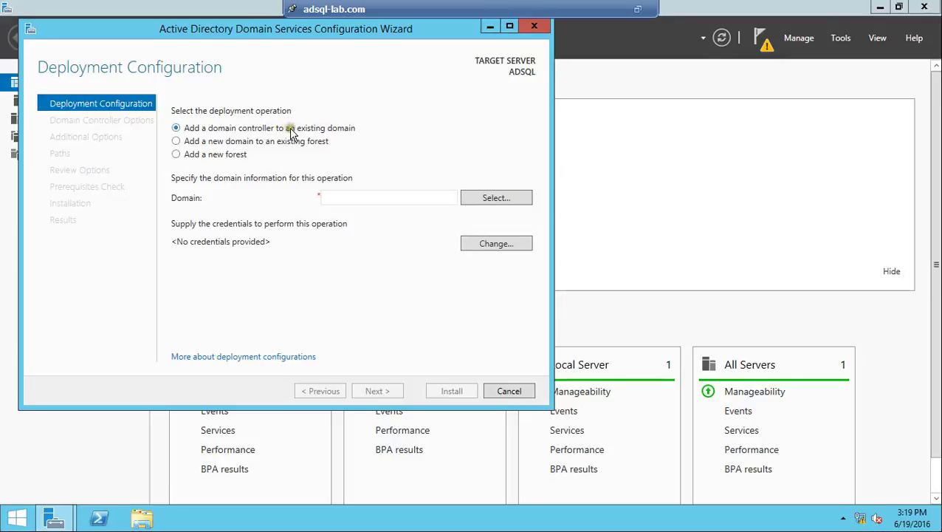
click(229, 157)
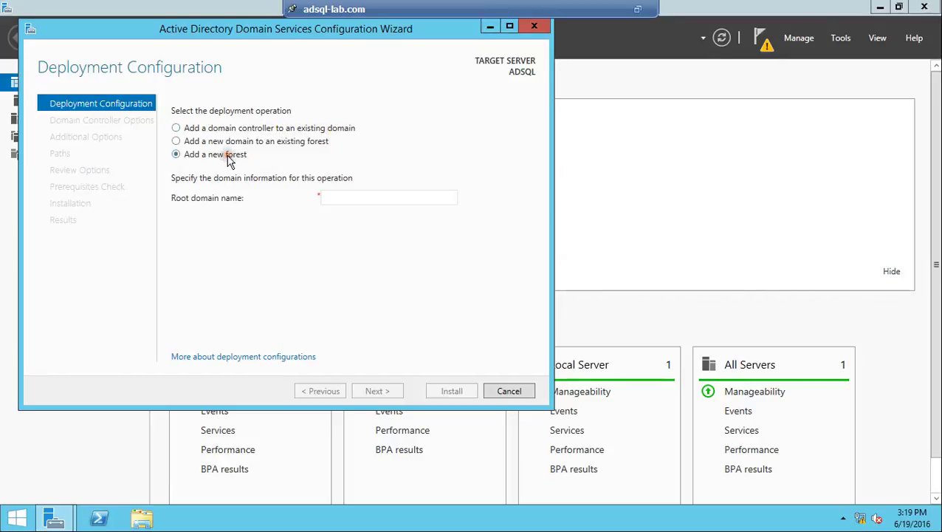
click(339, 195)
text(lab.com)
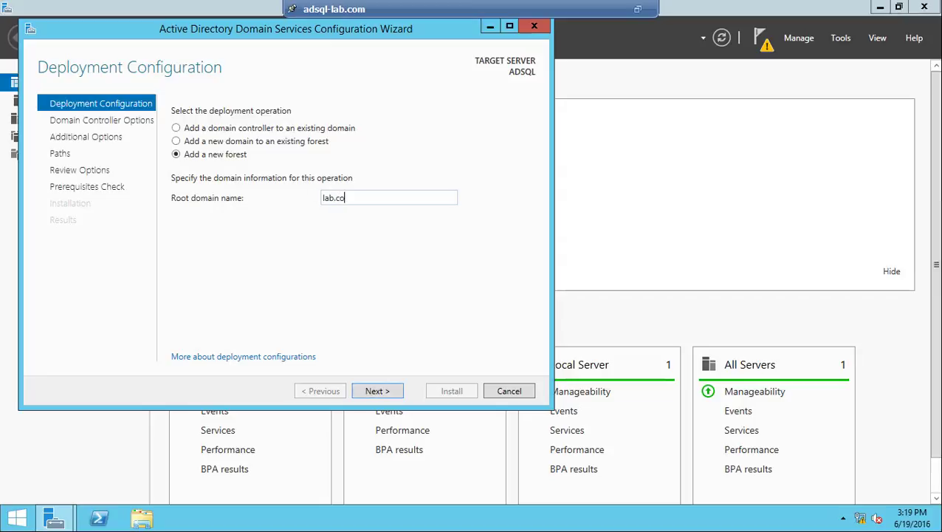
click(378, 391)
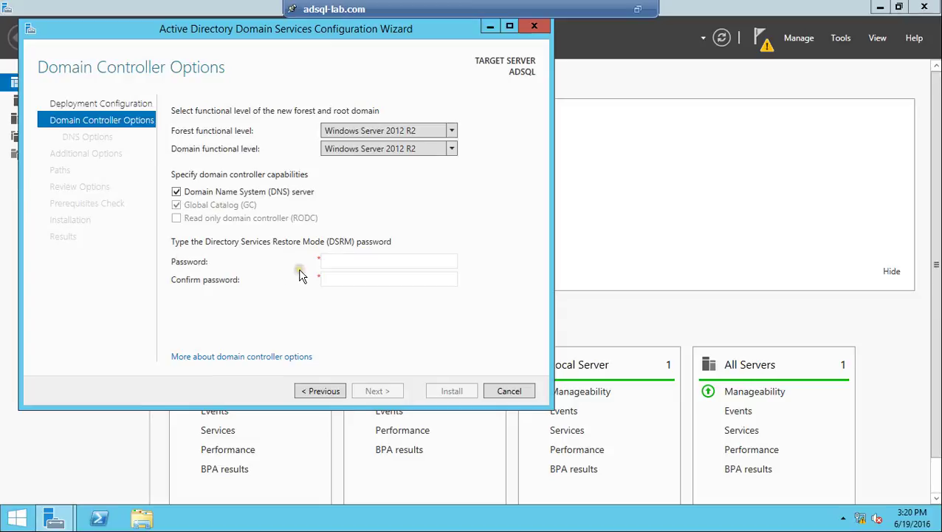
Step: Enter the Directory Services Restore Mode password and continue to DNS Options
click(384, 261)
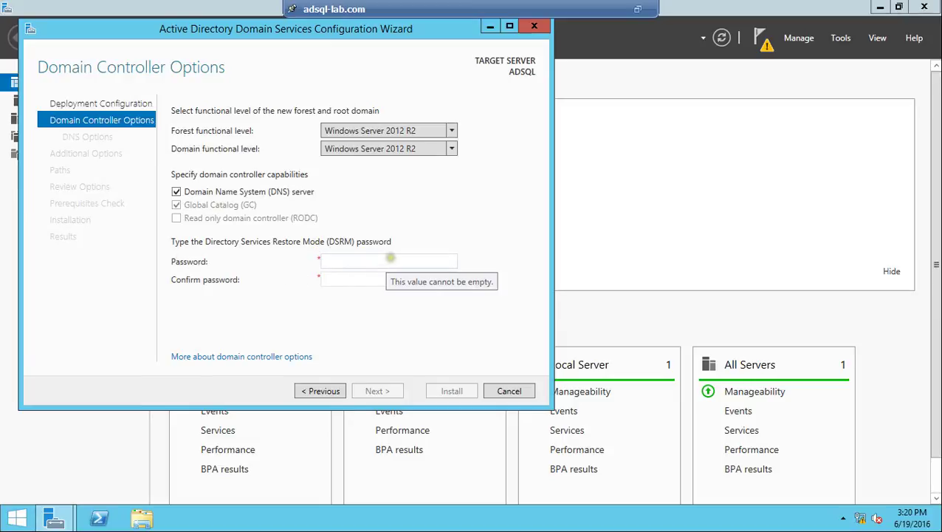
click(390, 258)
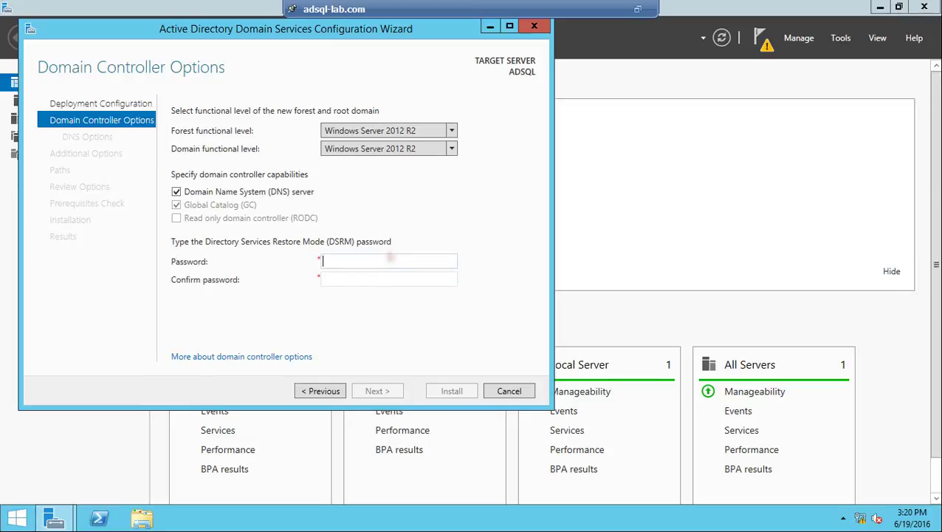
text(*********)
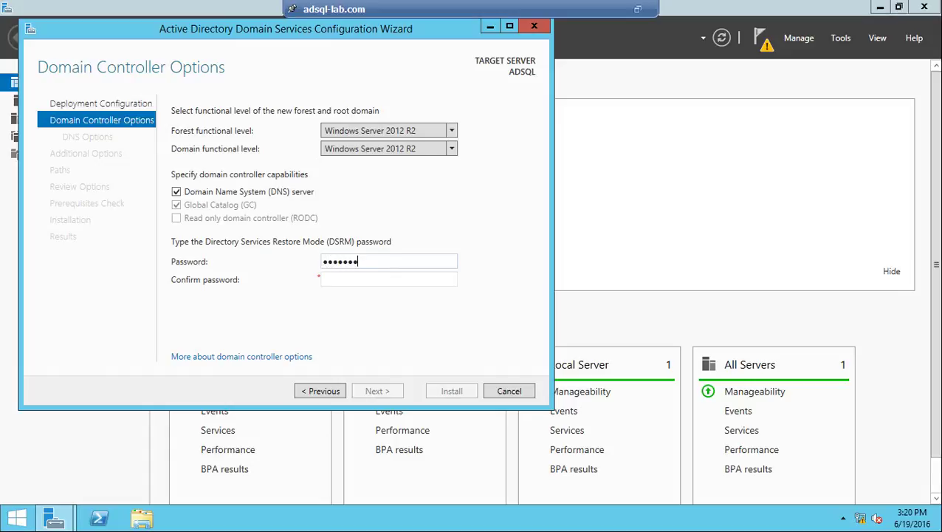
key(Tab)
text(*********)
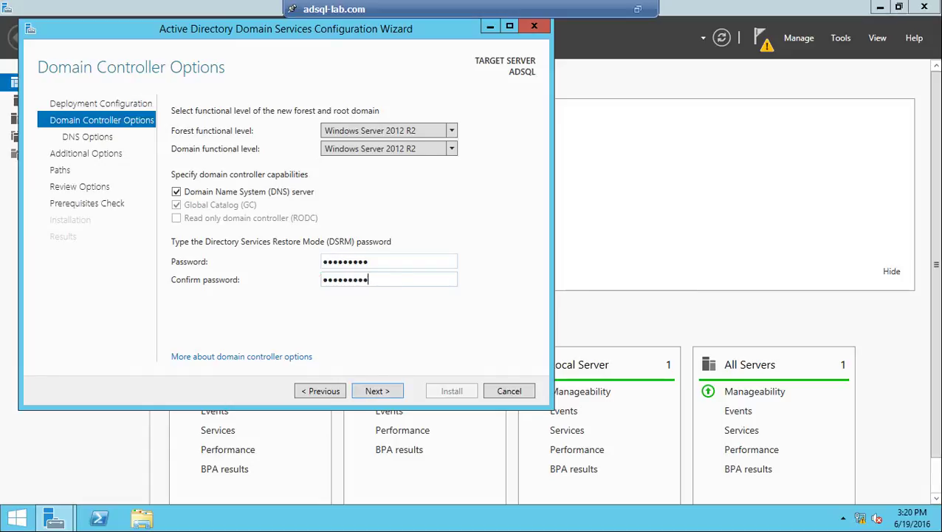
click(381, 392)
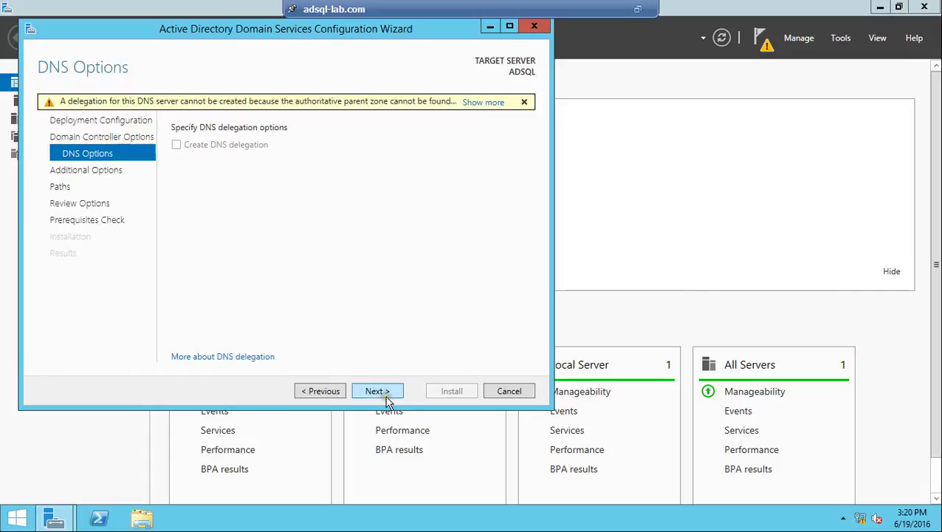
Step: Advance to Additional Options, check the suggested NetBIOS name LAB0, then return to DNS Options
click(378, 392)
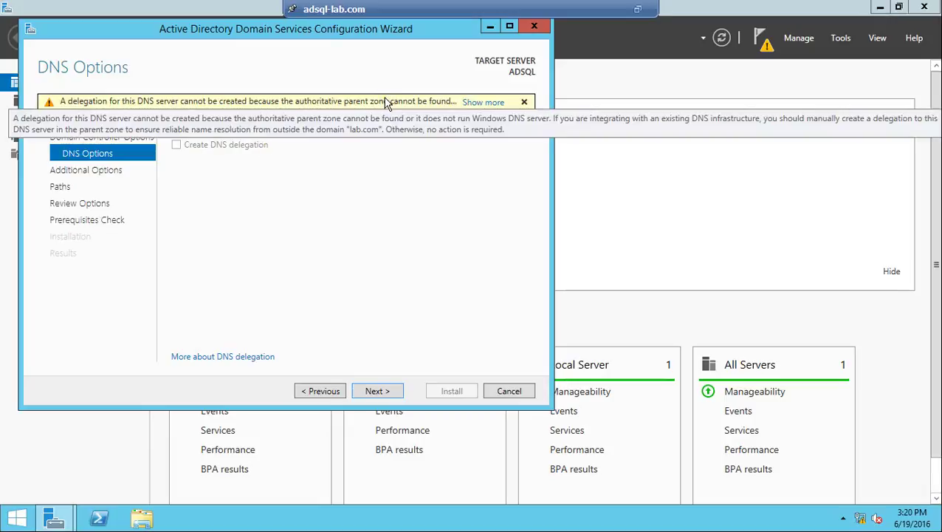
click(378, 392)
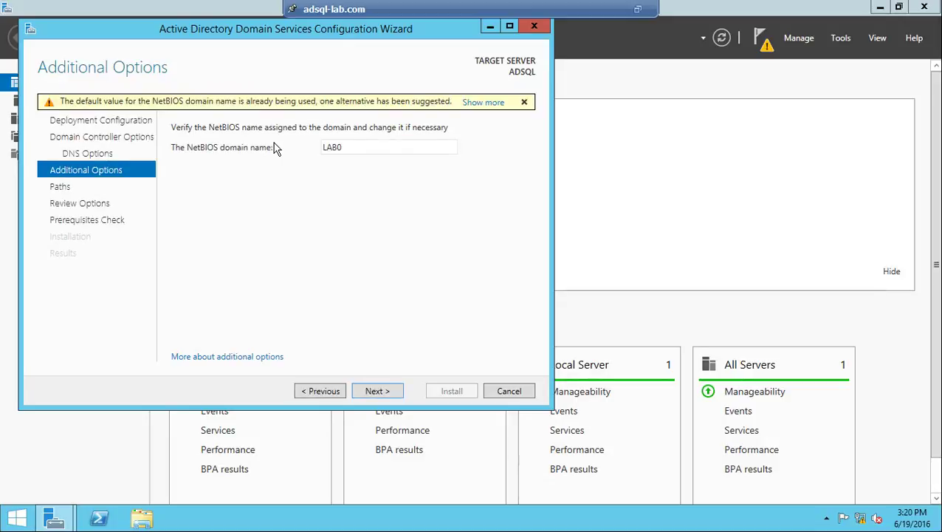
double_click(342, 147)
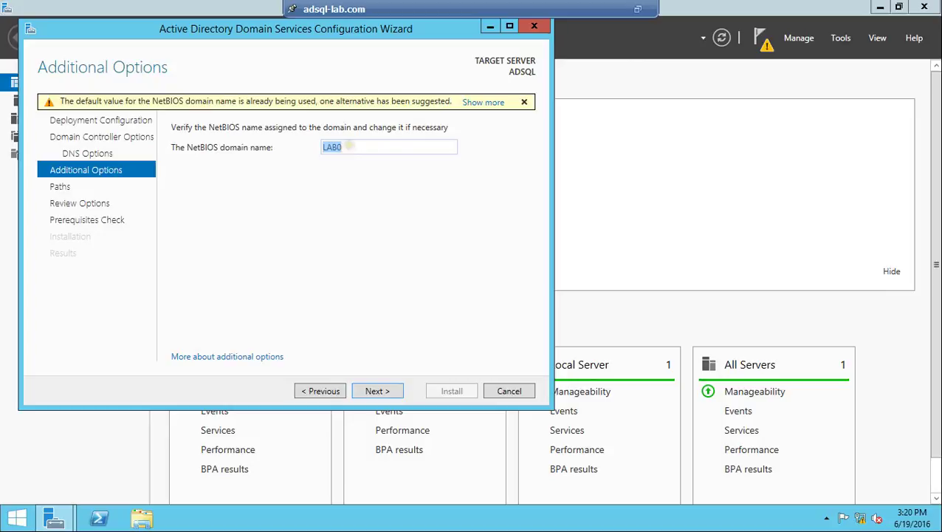
click(349, 147)
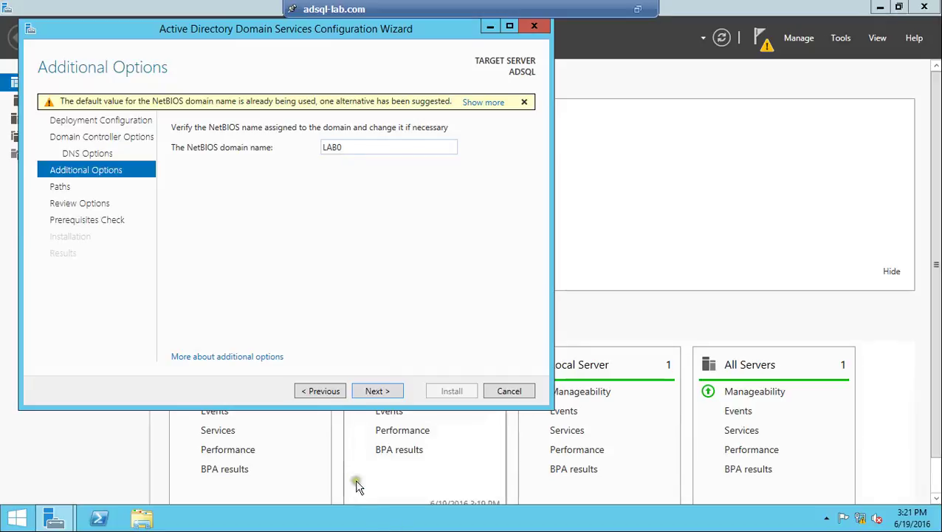
click(322, 393)
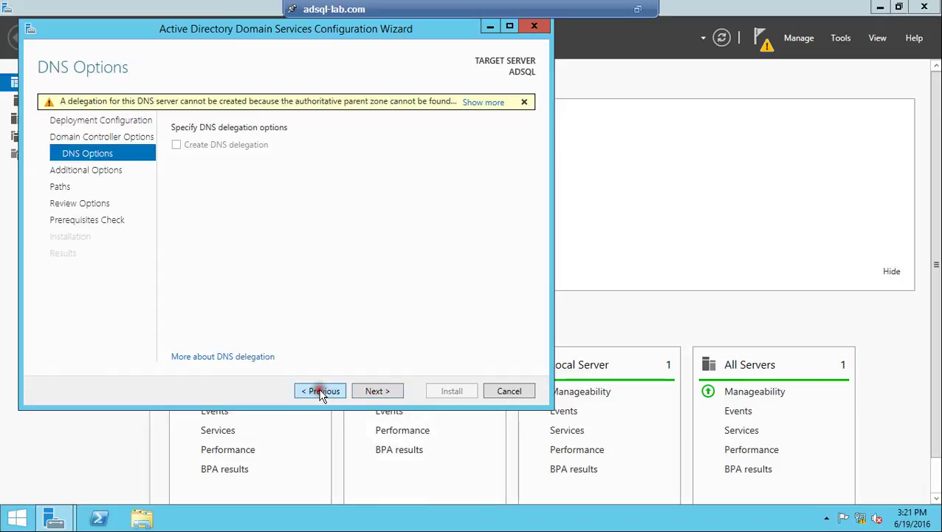
Step: Verify the testlab.com root domain, accept NetBIOS name TESTLAB, and start the prerequisites check
click(322, 393)
click(322, 394)
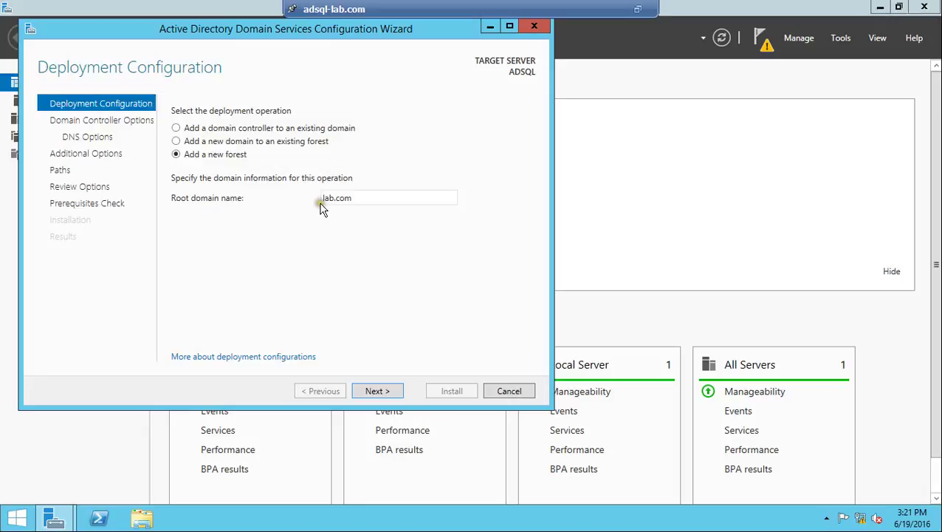
drag(324, 196, 357, 196)
click(397, 392)
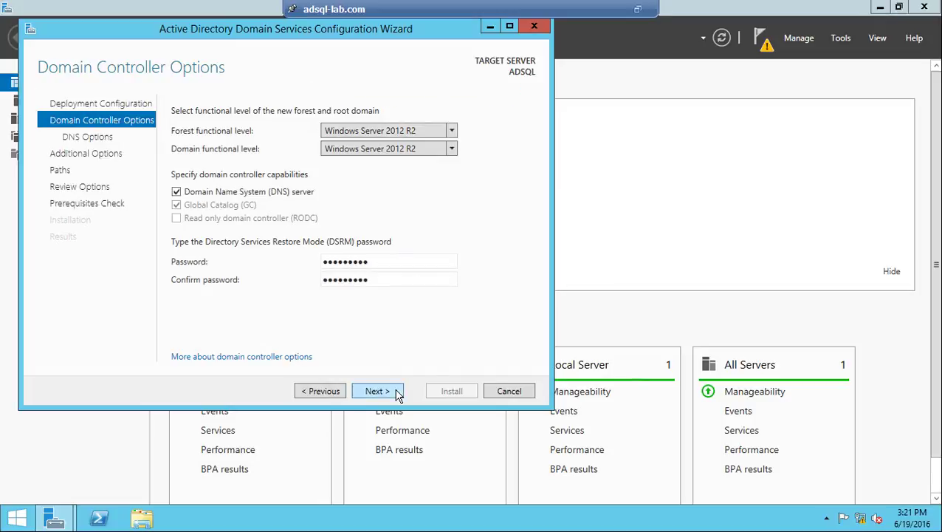
click(378, 390)
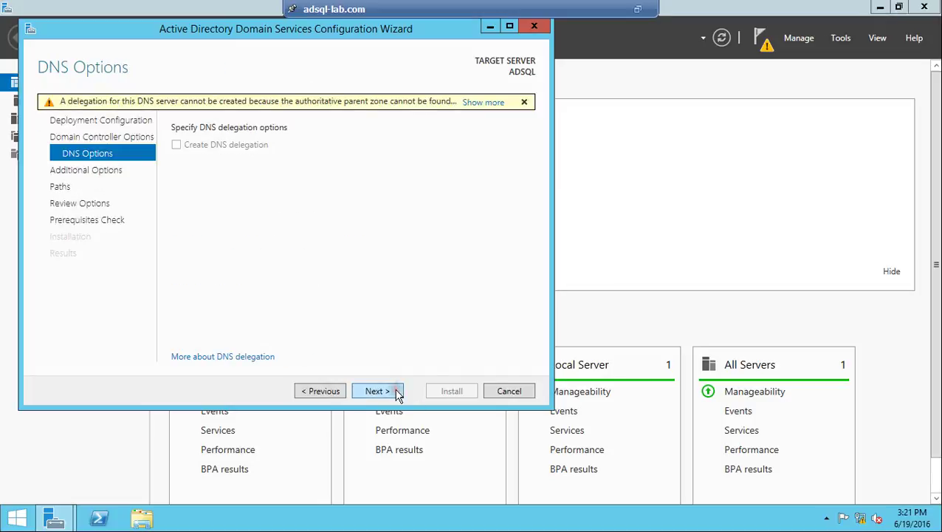
click(378, 391)
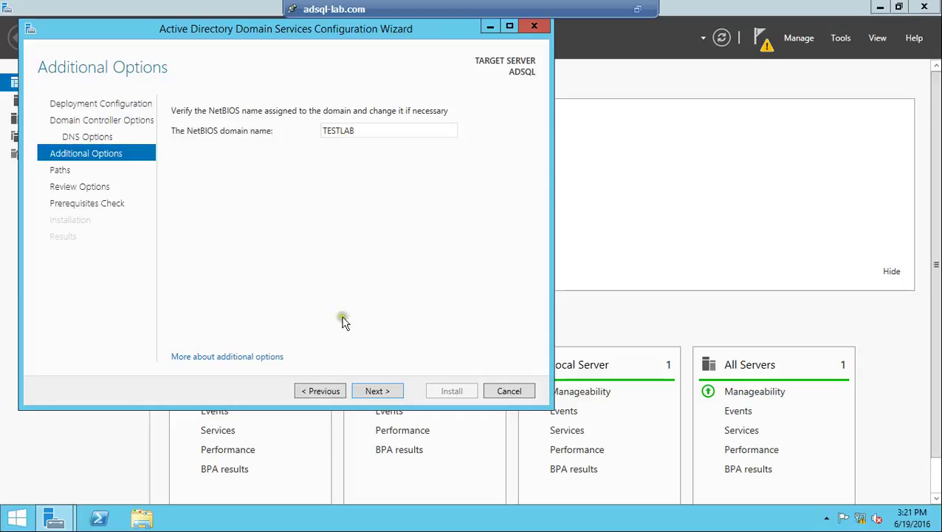
click(376, 391)
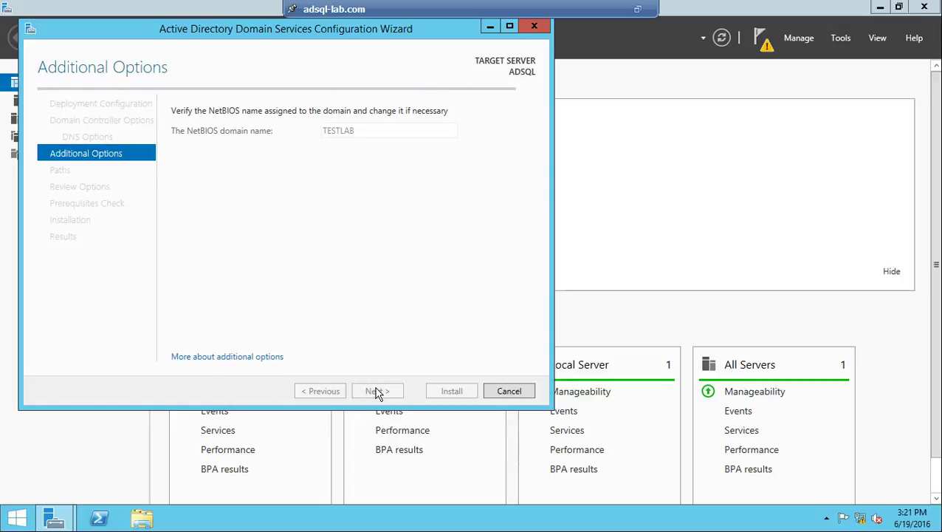
click(376, 392)
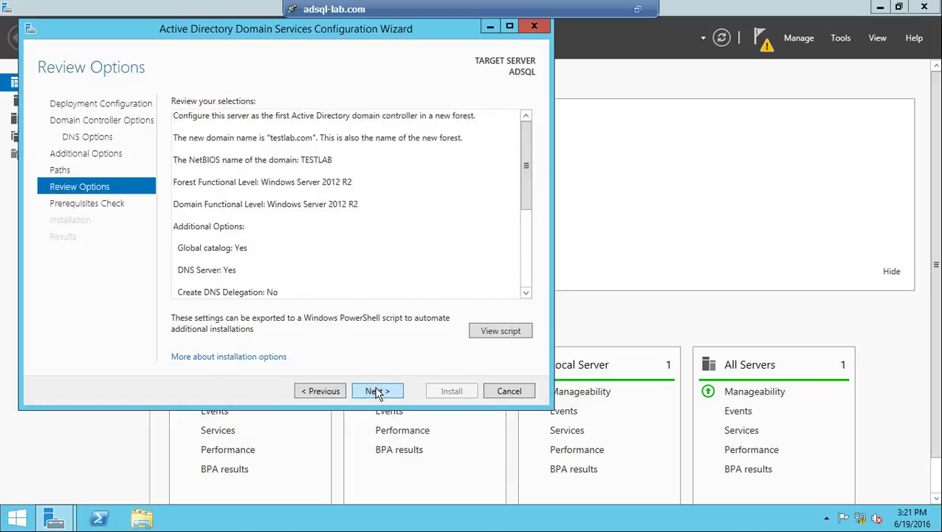
click(377, 391)
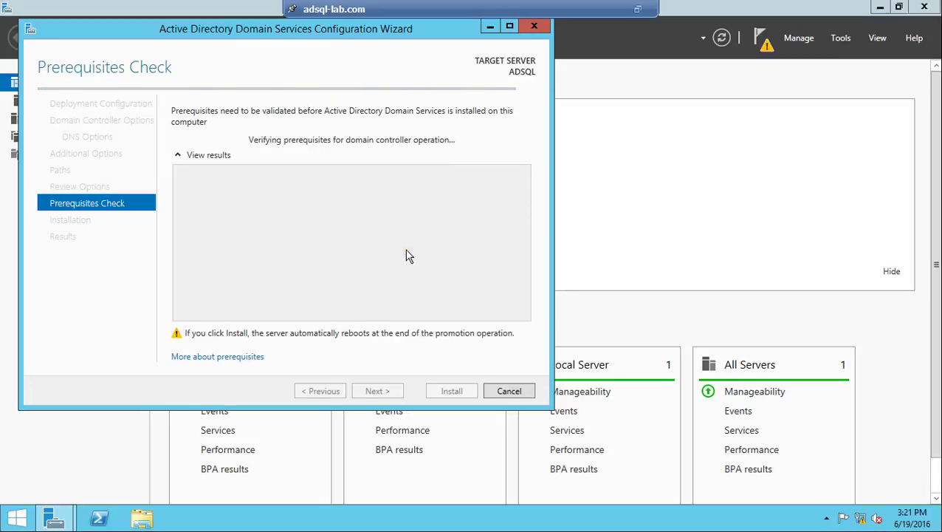
Step: Install the testlab.com domain controller, then restore the console and return to the main vSphere Client
click(454, 393)
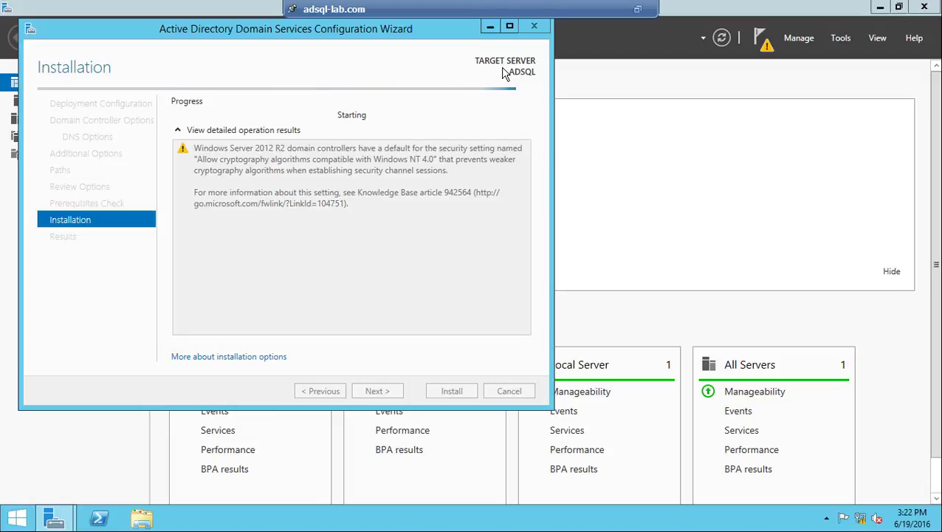
click(640, 9)
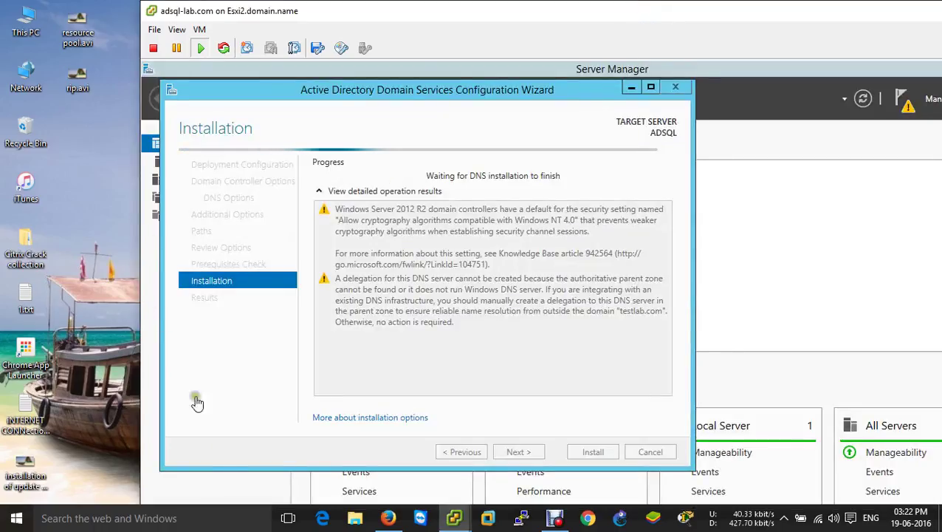
mouse_move(454, 518)
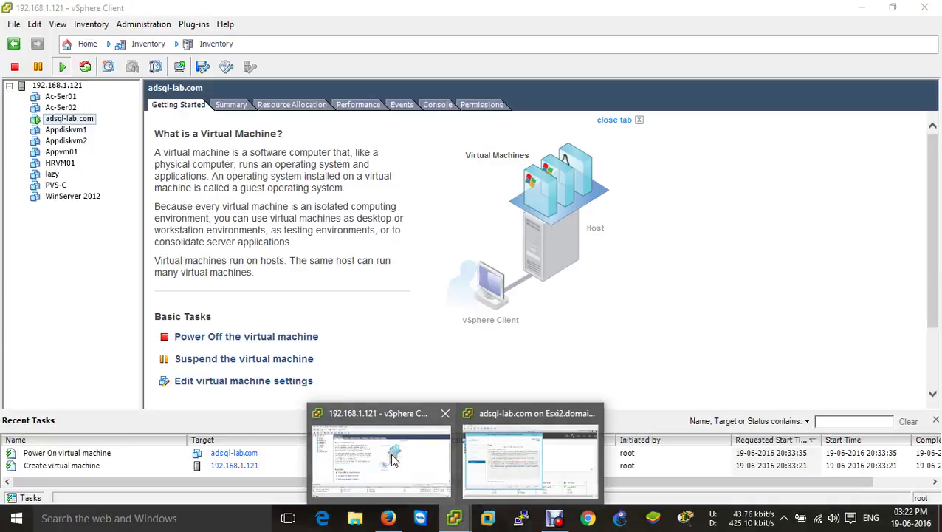
click(393, 459)
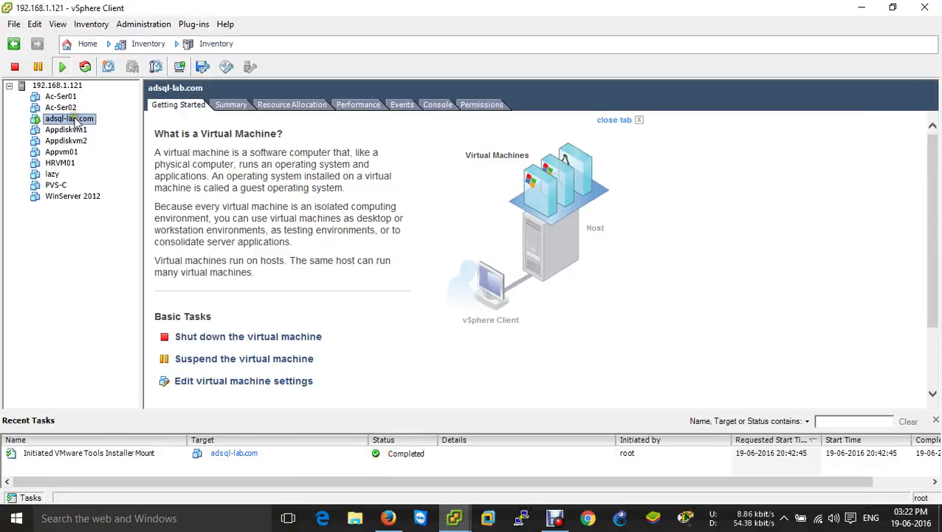
Step: Rename the adsql-lab.com virtual machine to adsql-Testlab.com
click(114, 121)
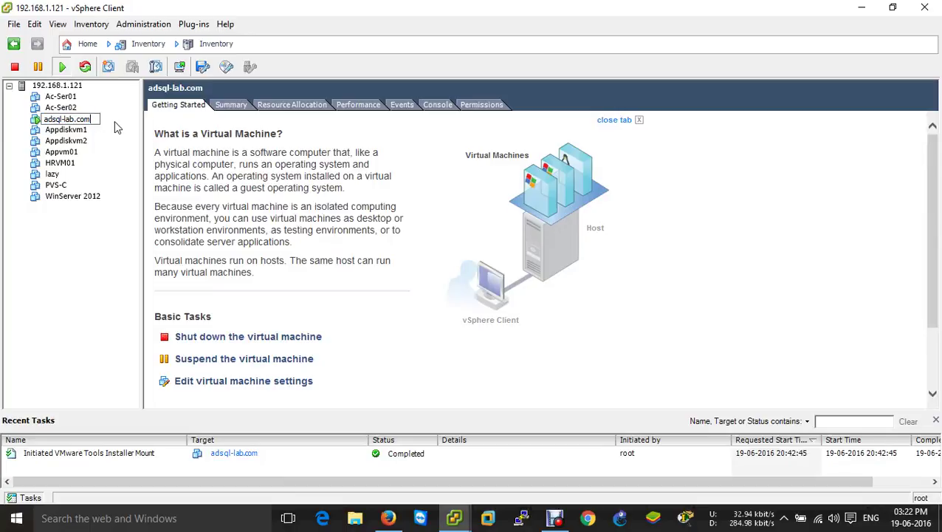
text(Test)
key(Return)
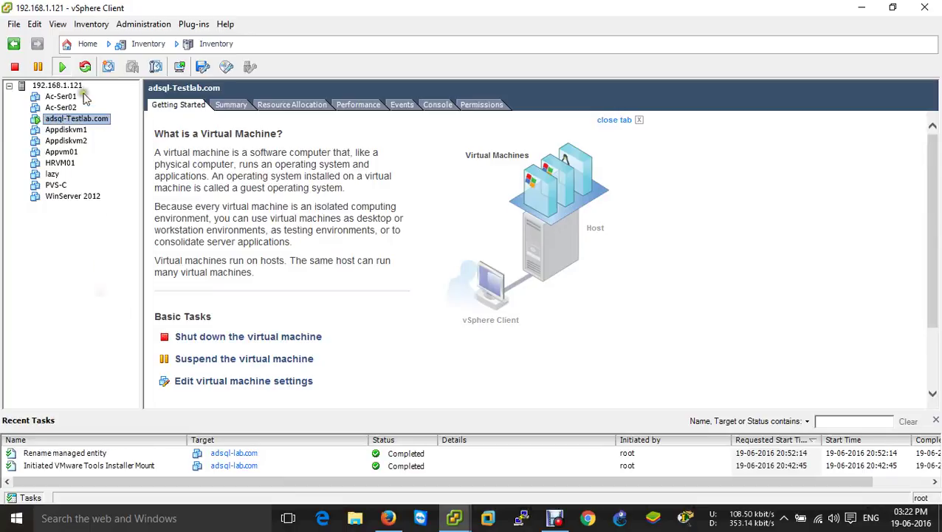
Step: Select host 192.168.1.121 and start the New Virtual Machine wizard
click(13, 24)
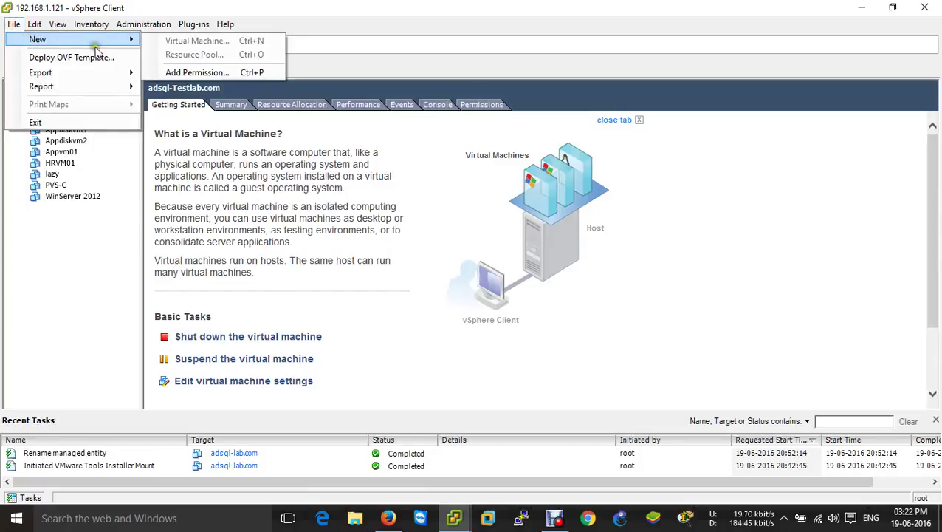
click(76, 235)
click(48, 88)
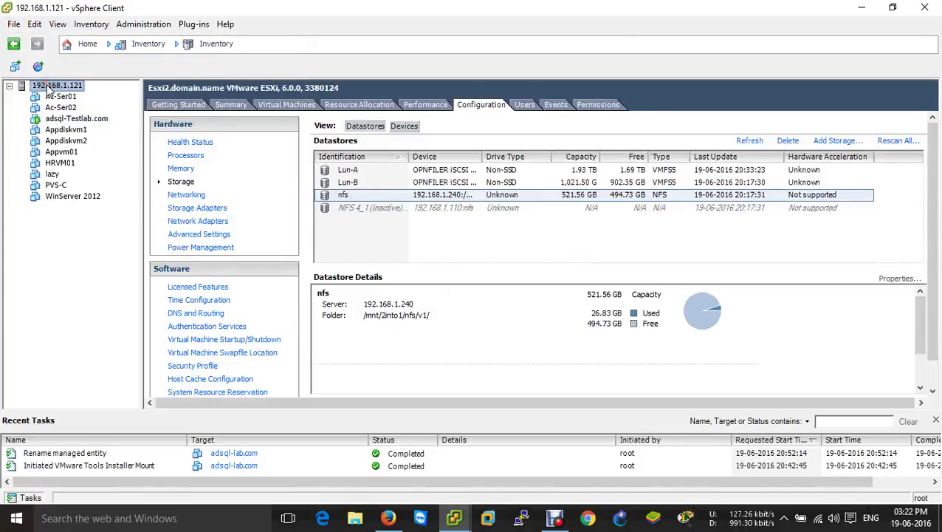
click(16, 68)
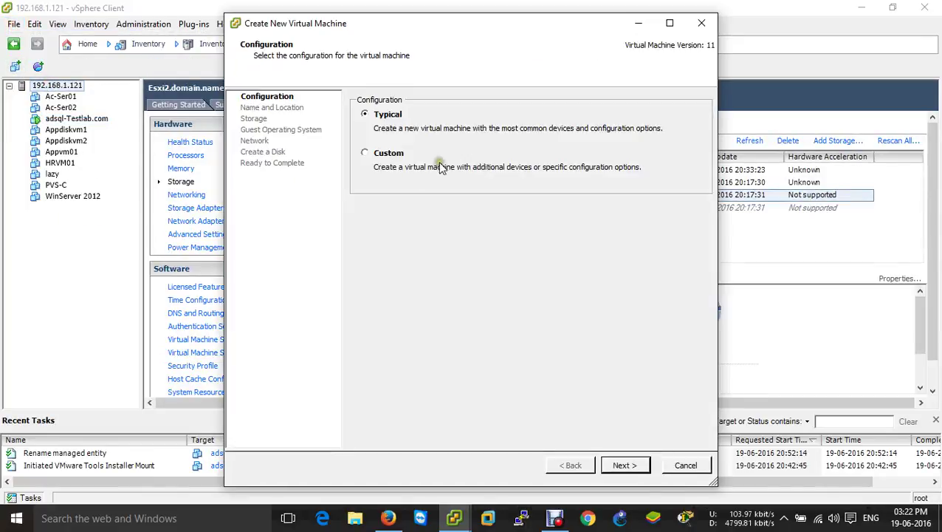
Step: Use a custom configuration named Vcenter-Testlab.com on datastore Lun-A with the default VM version
click(396, 151)
click(642, 467)
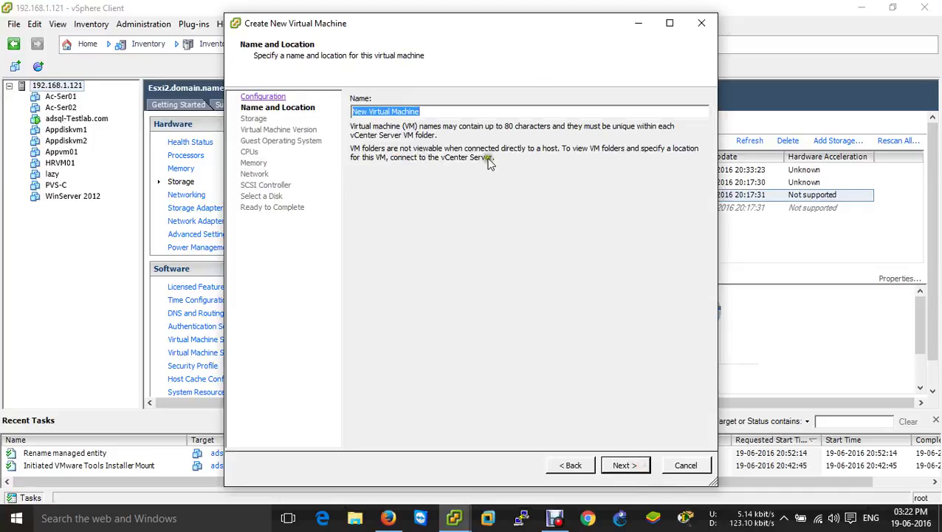
text(Vcenter-Testlab)
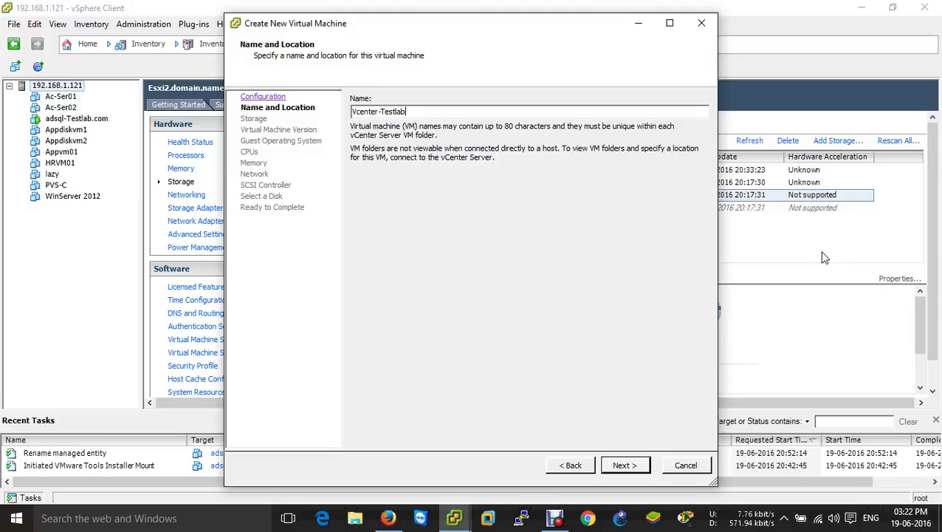
text(.com)
click(625, 464)
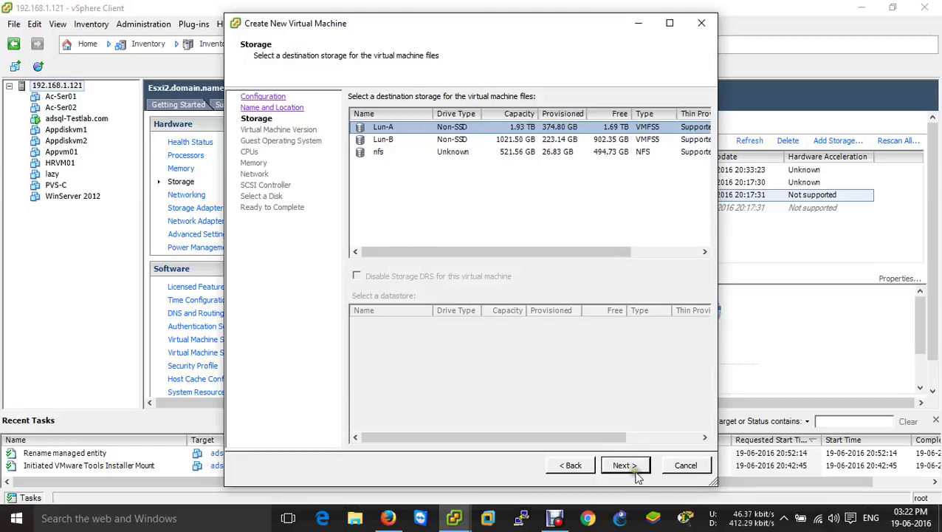
click(629, 468)
click(626, 467)
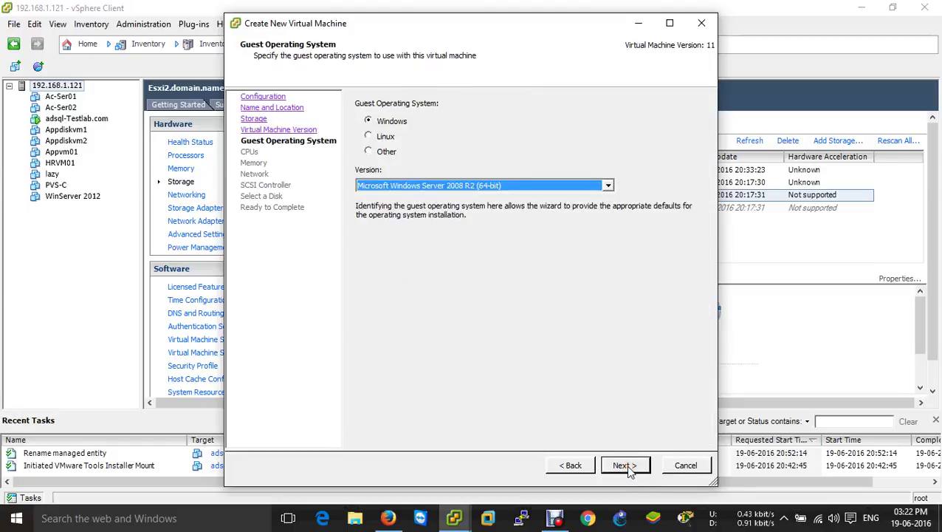
Step: Set the guest OS to Windows Server 2012 (64-bit) with two virtual sockets
click(608, 185)
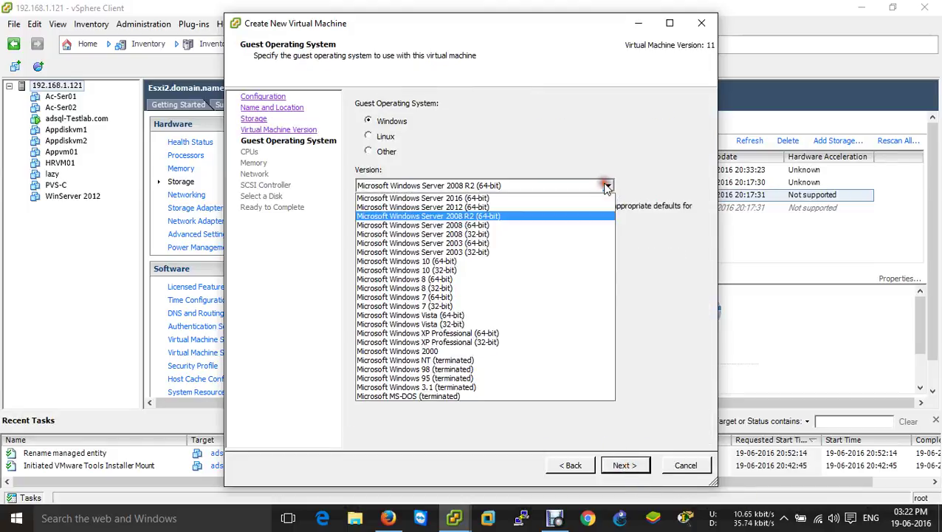
click(505, 199)
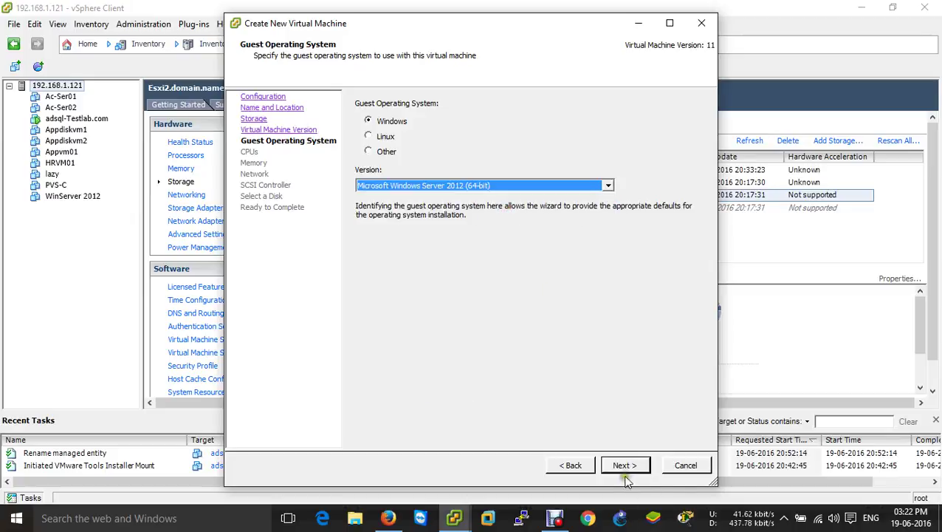
click(623, 467)
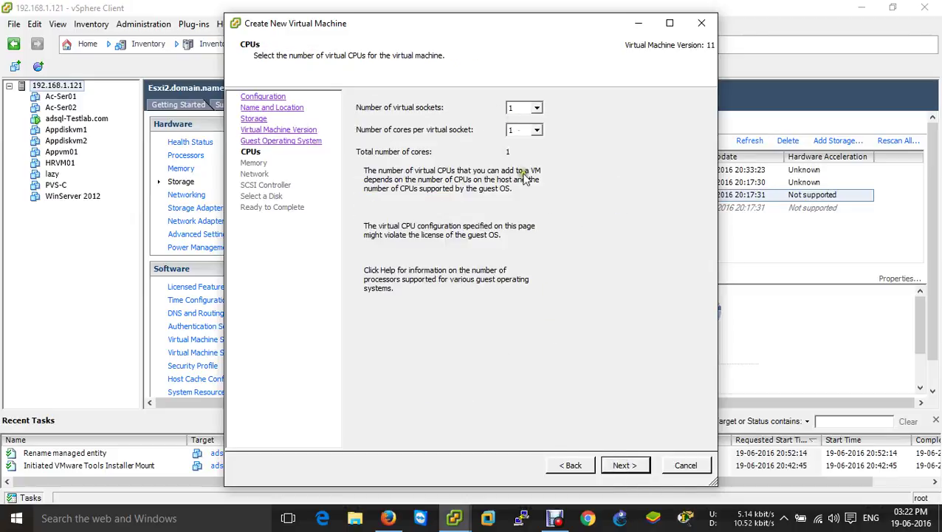
click(520, 521)
click(324, 393)
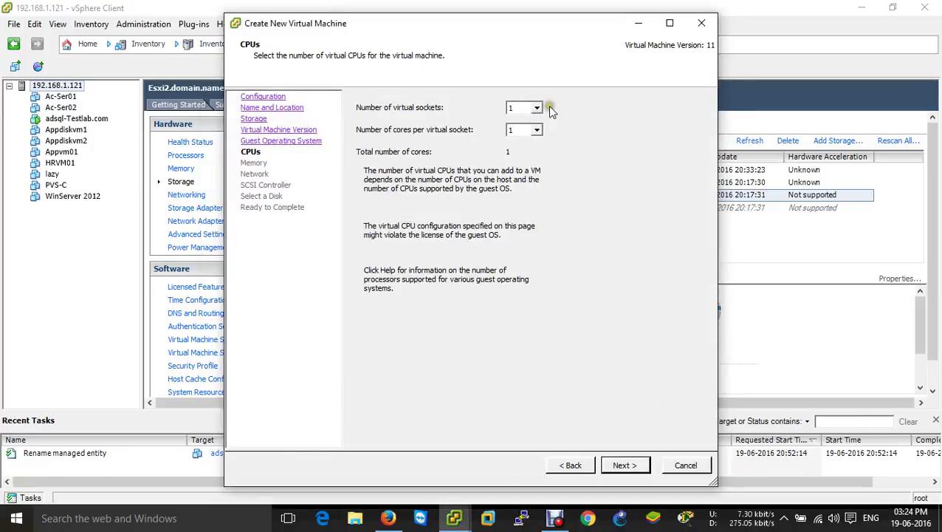
click(537, 109)
click(521, 124)
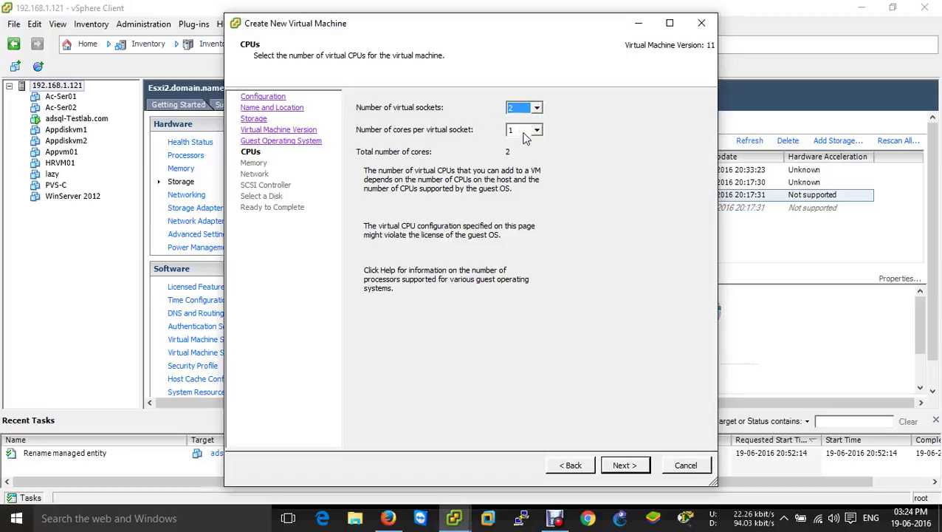
click(620, 466)
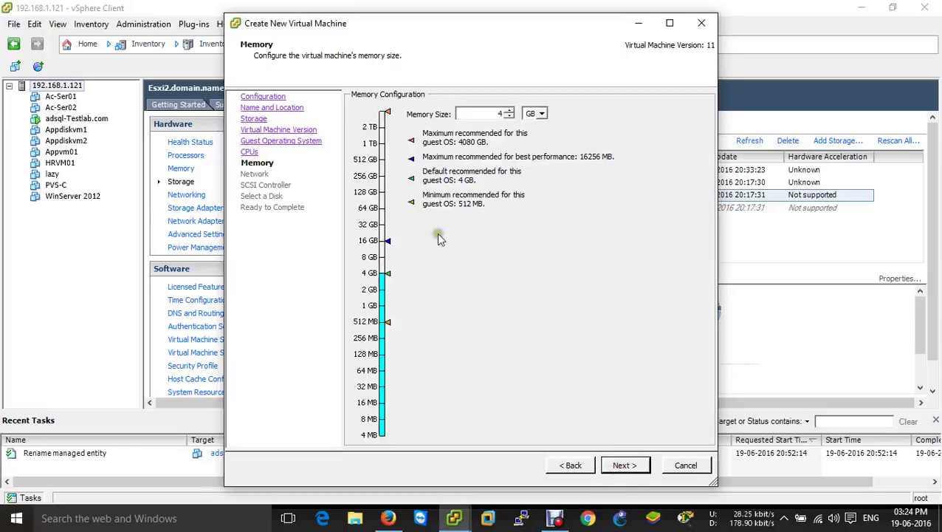
Step: Give it 8 GB memory, NIC 1 on VM Network as VMXNET3, and LSI Logic SAS
click(369, 256)
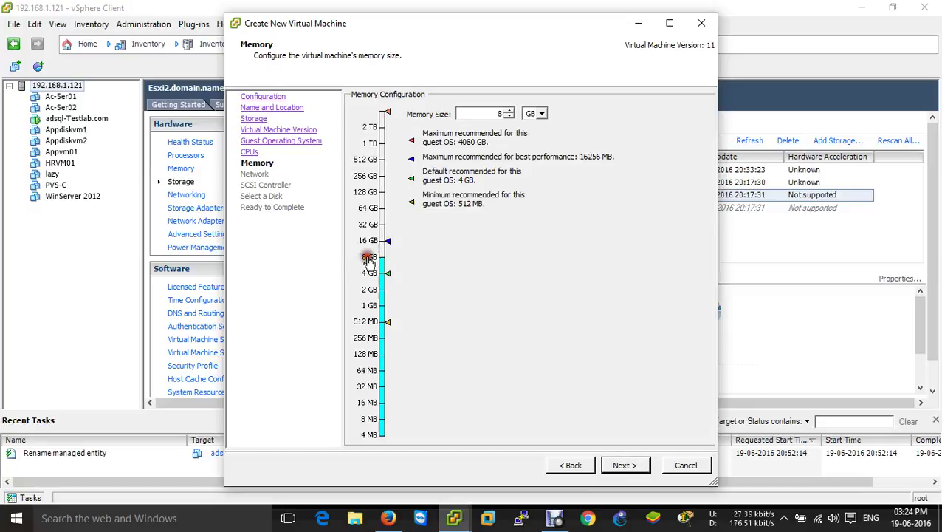
click(624, 465)
click(478, 169)
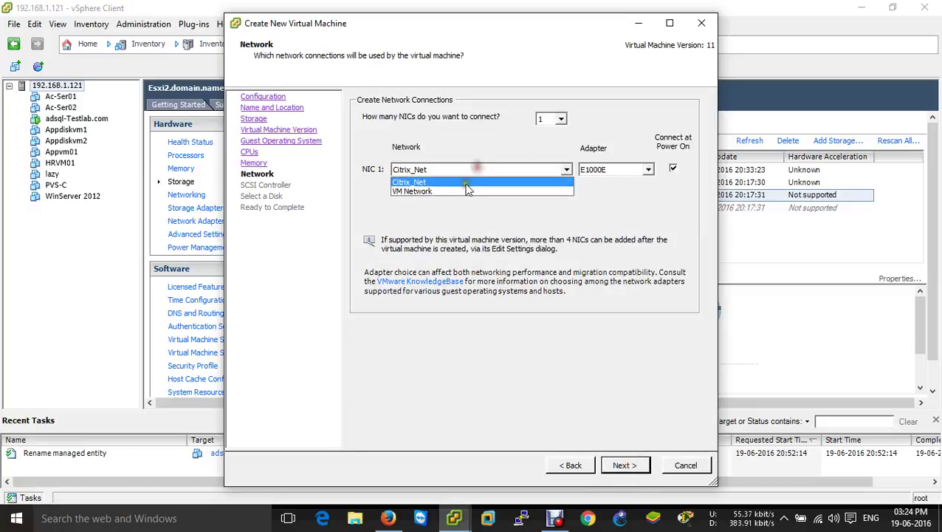
click(467, 191)
click(598, 170)
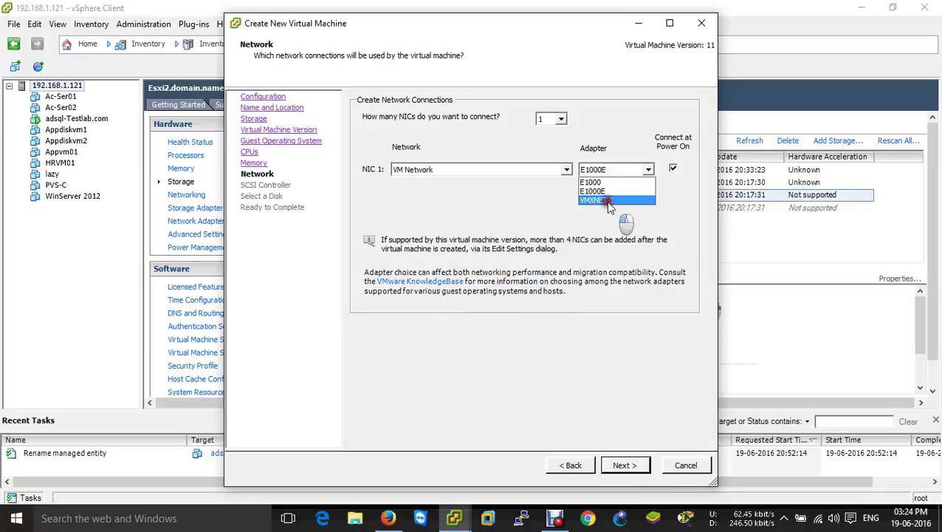
click(608, 200)
click(629, 469)
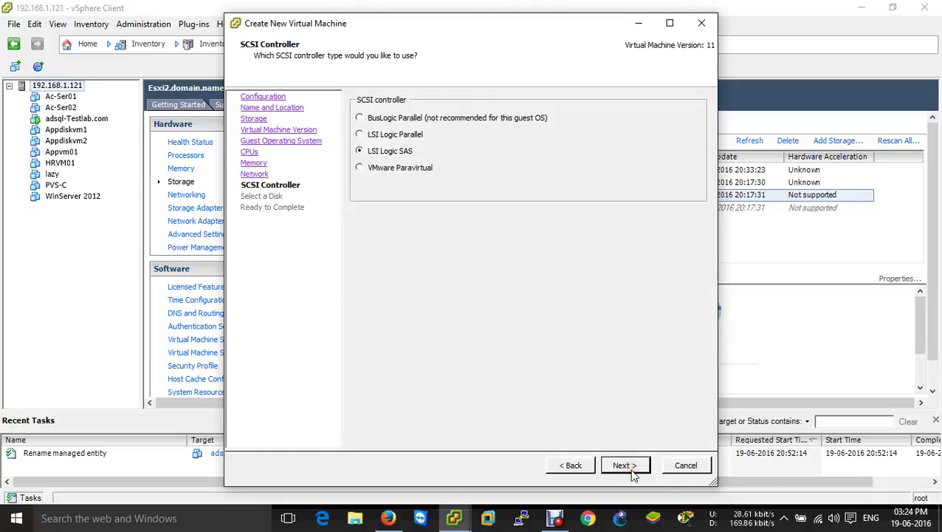
click(630, 470)
click(630, 469)
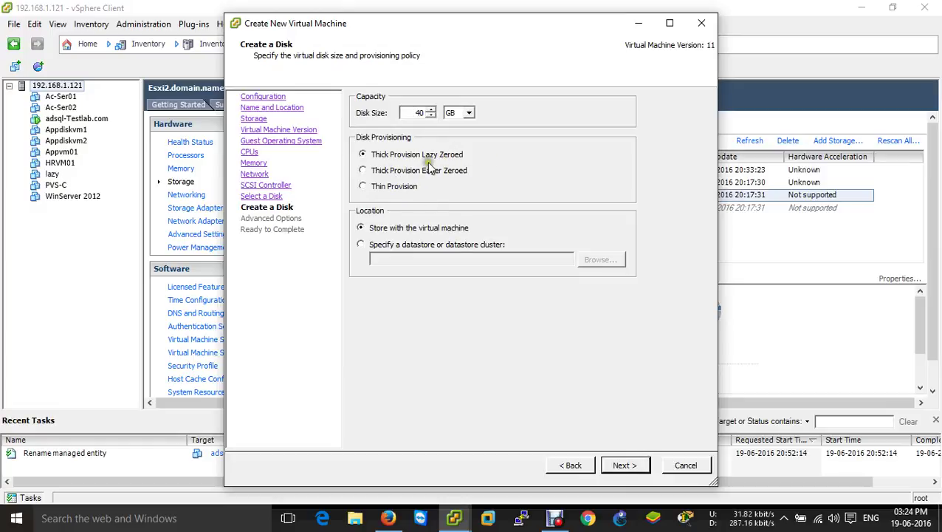
Step: Thin-provision the new 40 GB disk and choose to edit settings before finishing
click(383, 185)
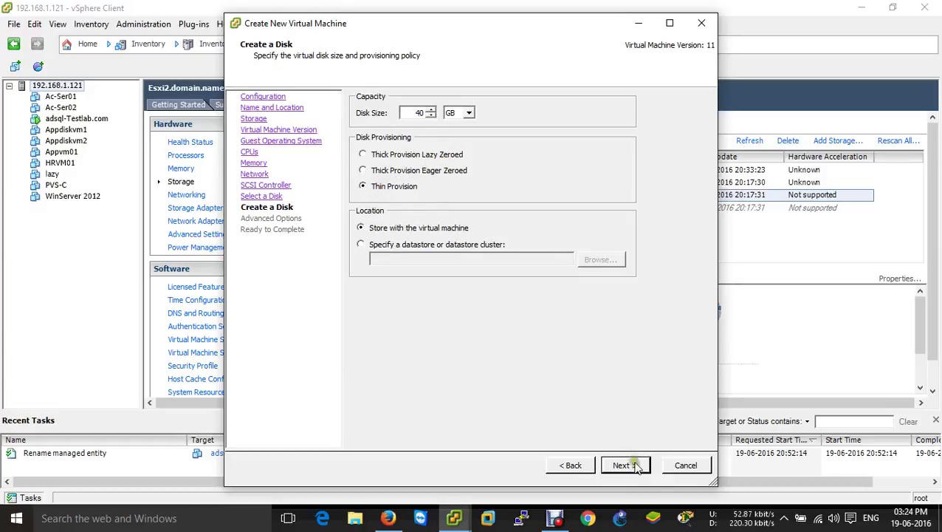
click(624, 465)
click(624, 464)
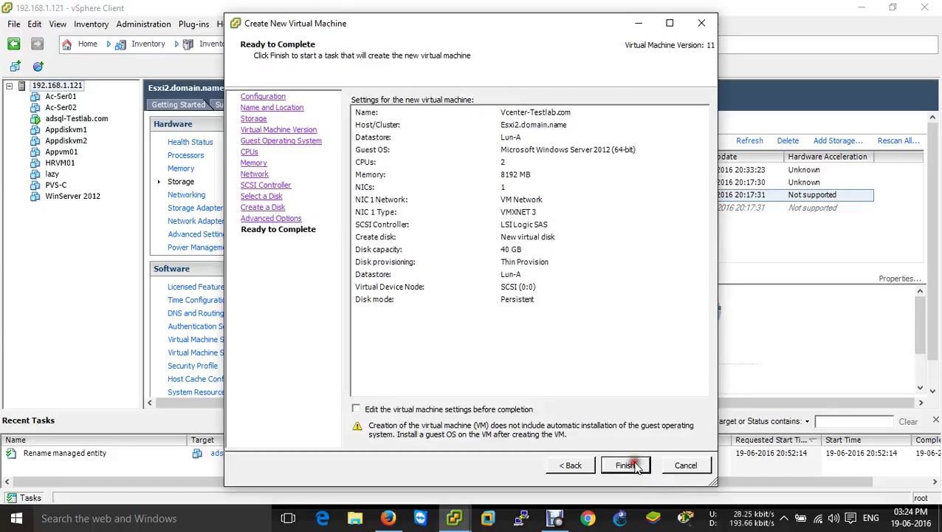
click(520, 409)
click(625, 467)
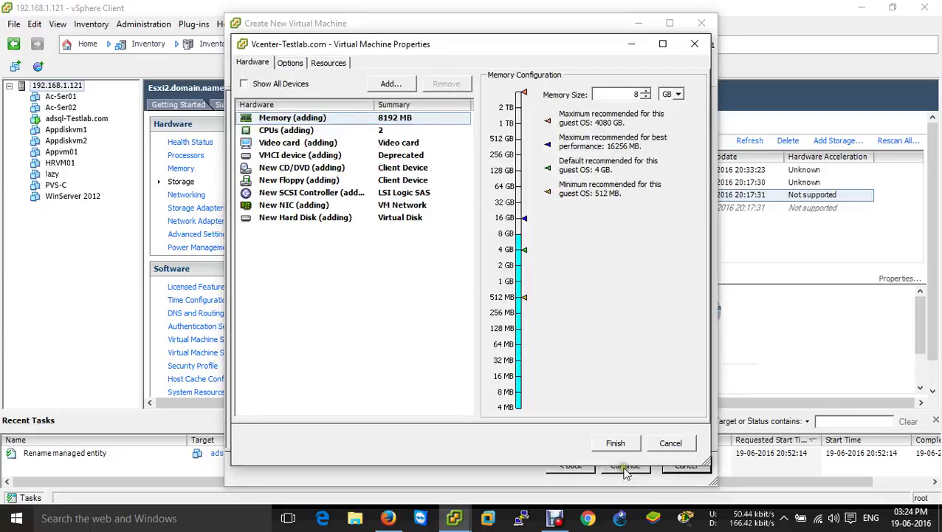
Step: Mount [nfs] ISO/server 2012.ISO on the CD/DVD, connect at power on, and finish
click(330, 168)
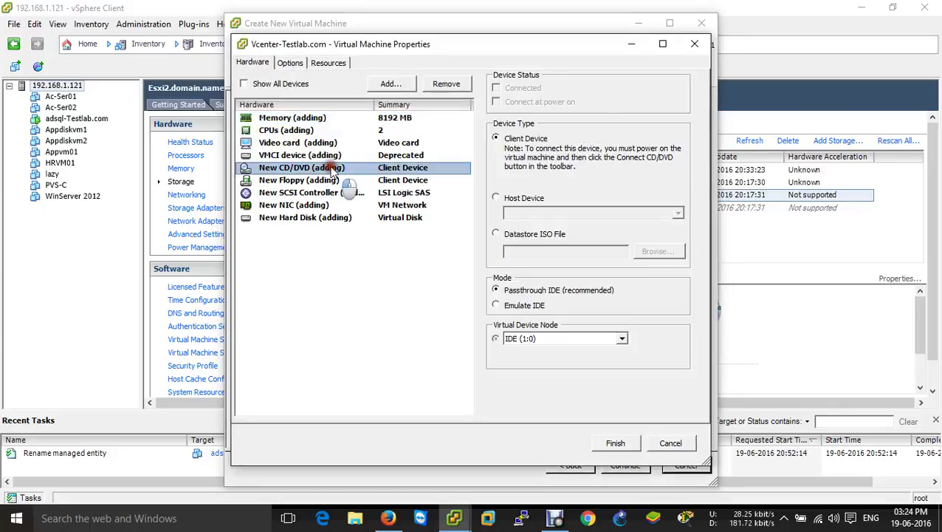
click(521, 236)
click(657, 251)
click(353, 231)
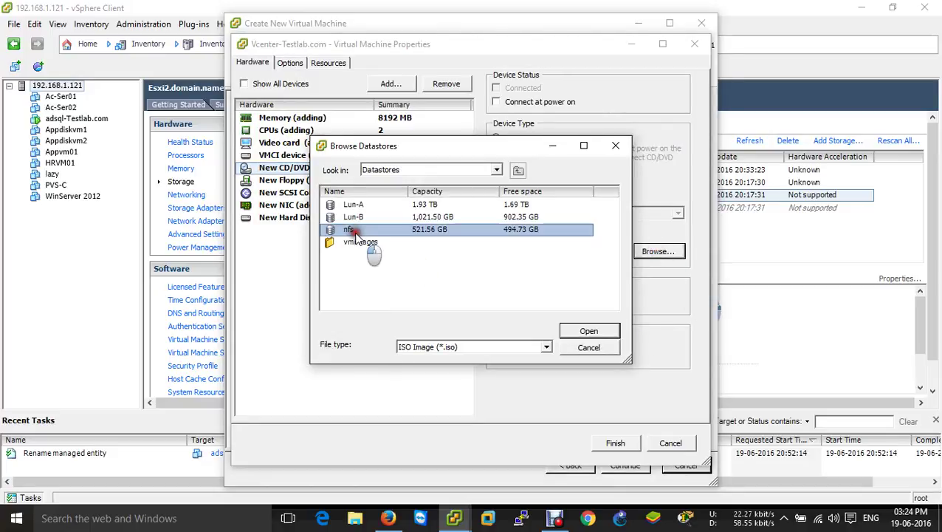
double_click(353, 231)
double_click(363, 217)
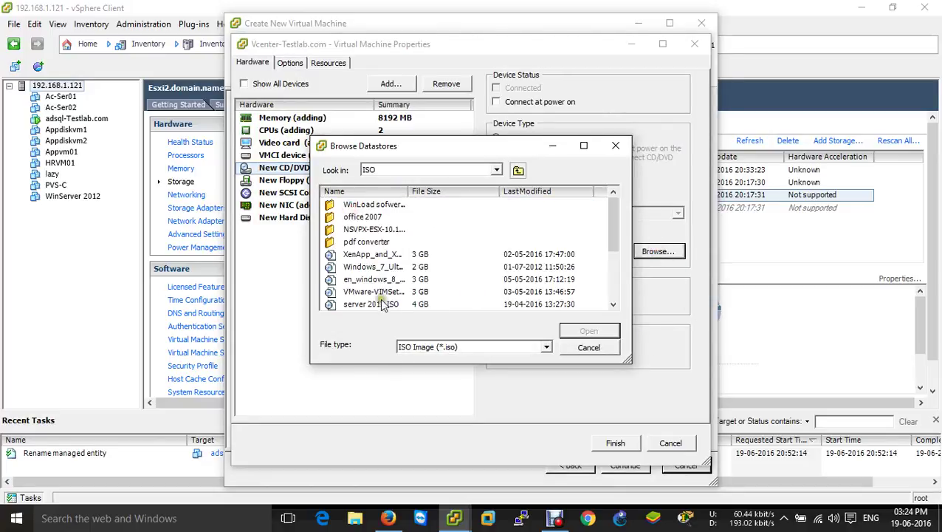
click(362, 303)
click(583, 332)
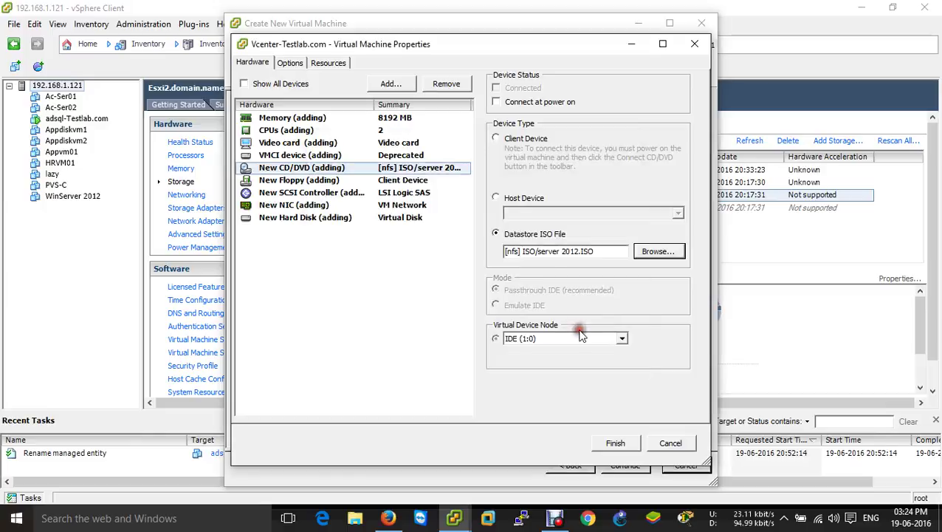
click(509, 101)
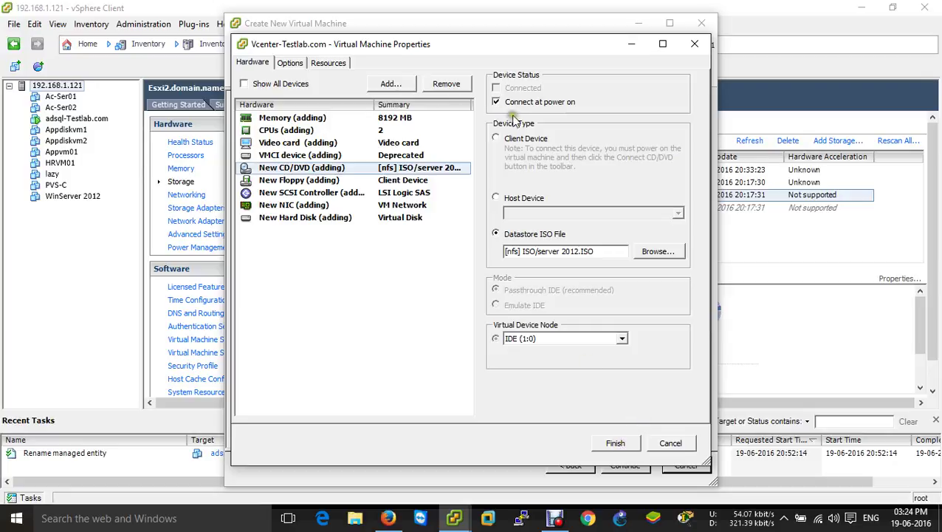
click(618, 446)
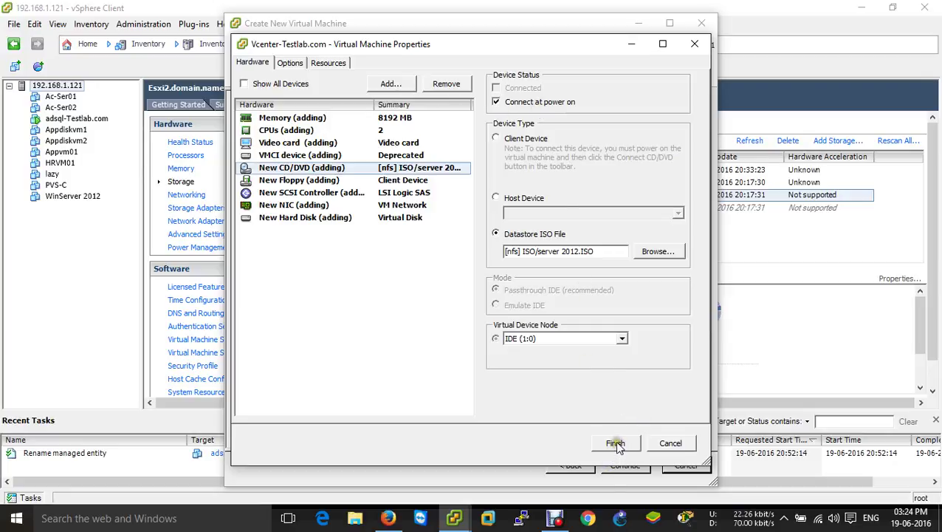
click(616, 445)
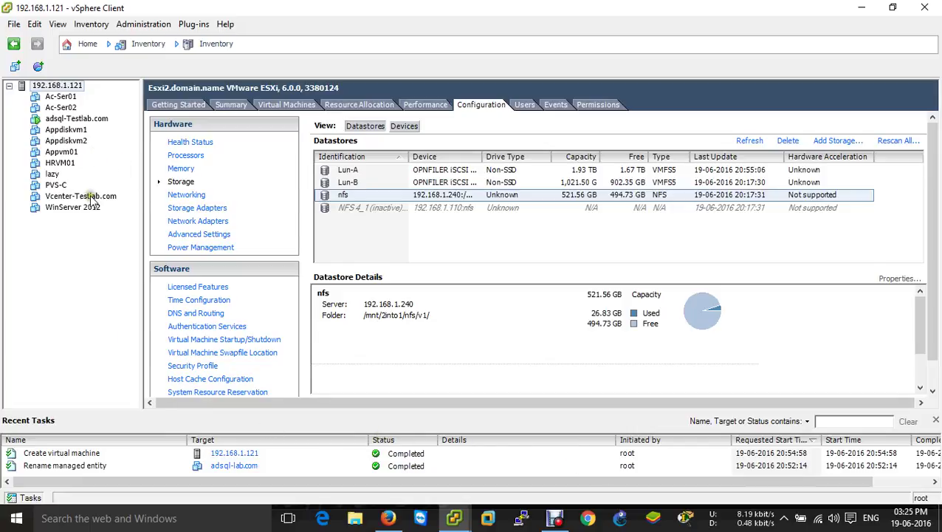
Step: Power on Vcenter-Testlab.com from its right-click Power menu
drag(94, 196, 74, 197)
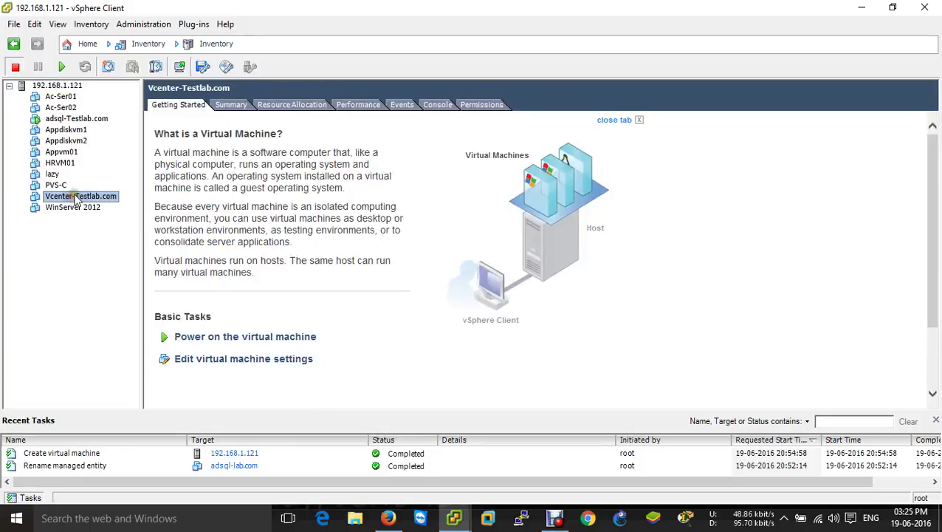
right_click(73, 197)
mouse_move(131, 204)
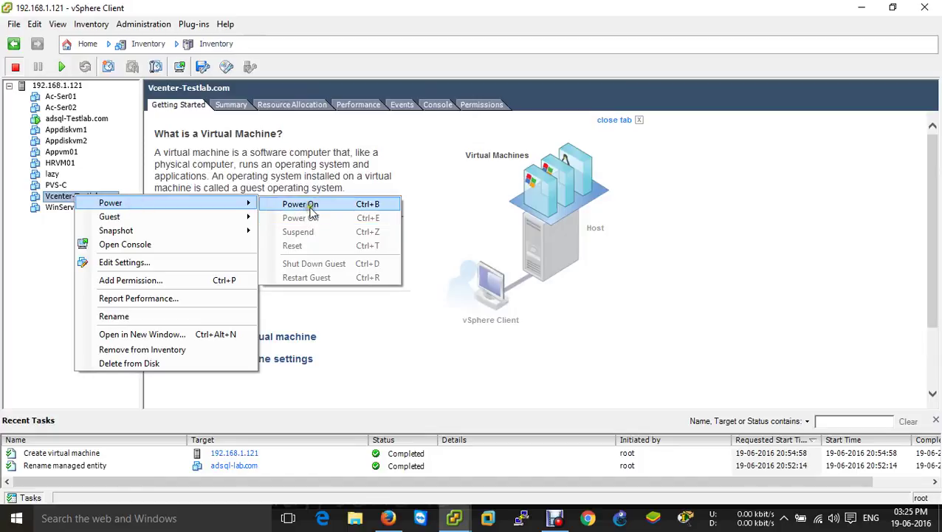
click(304, 204)
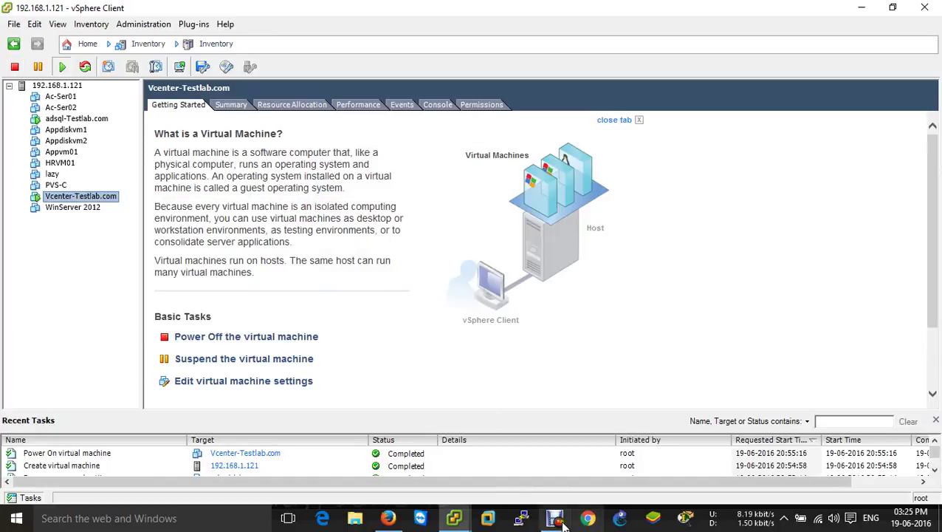
Step: Bring up the taskbar previews of the open vSphere windows
click(463, 520)
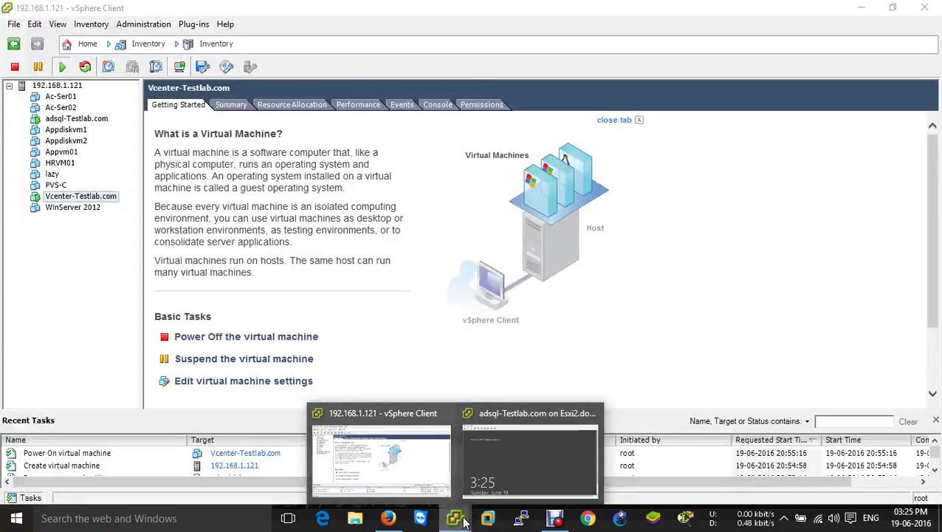
click(459, 518)
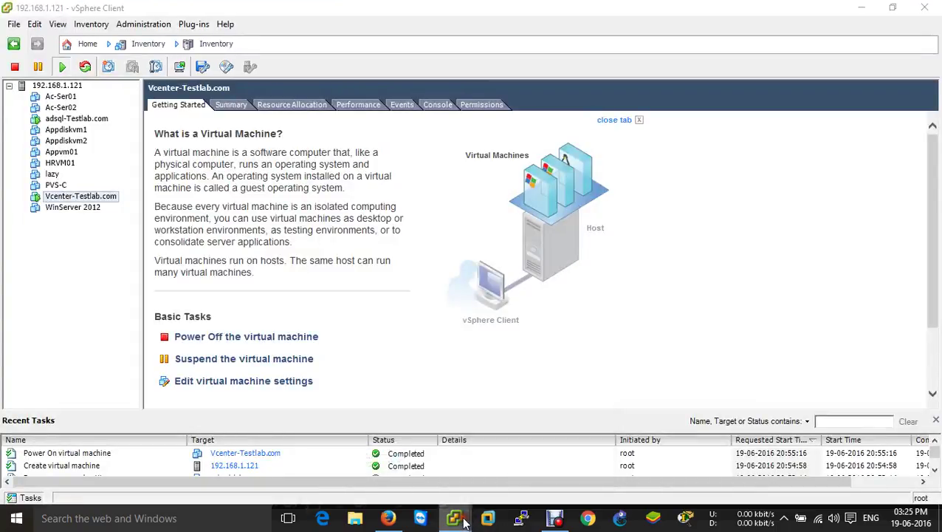
click(464, 521)
Step: On adsql-Testlab.com's console, send Ctrl+Alt+Del, enter and verify the administrator password, then go full screen
click(499, 470)
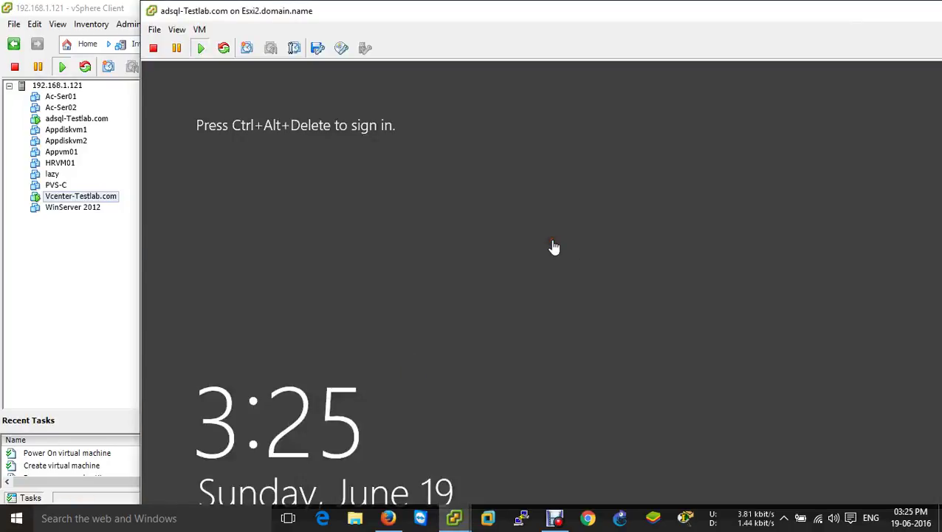
key(ctrl+alt+Insert)
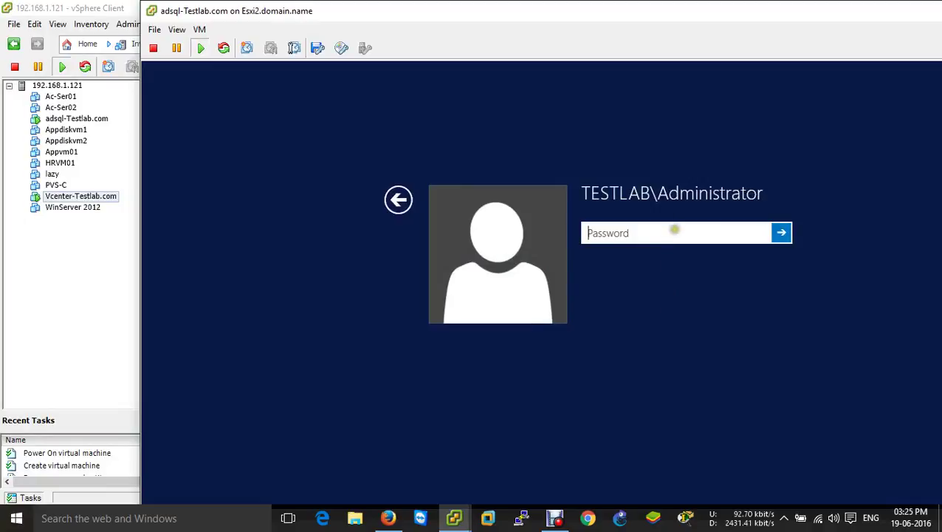
text(••)
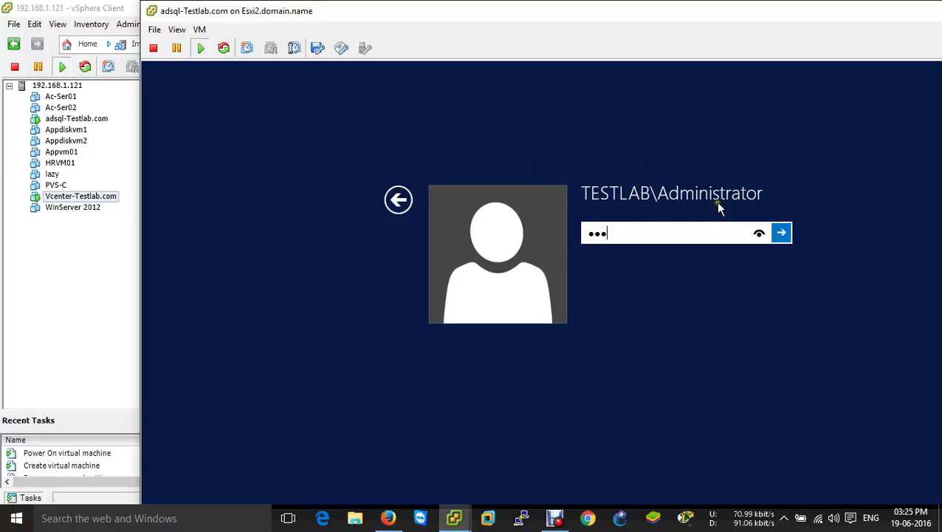
key(BackSpace)
key(BackSpace)
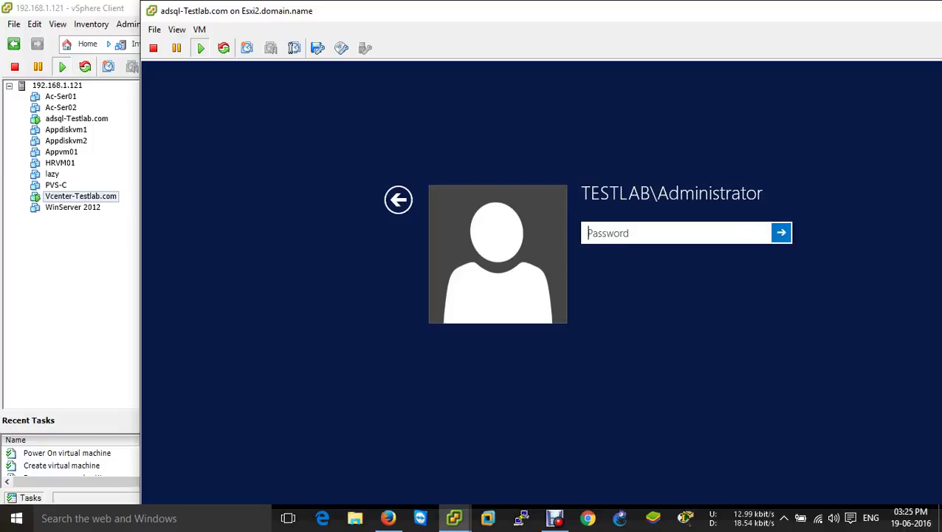
text(P@ssw0rd1)
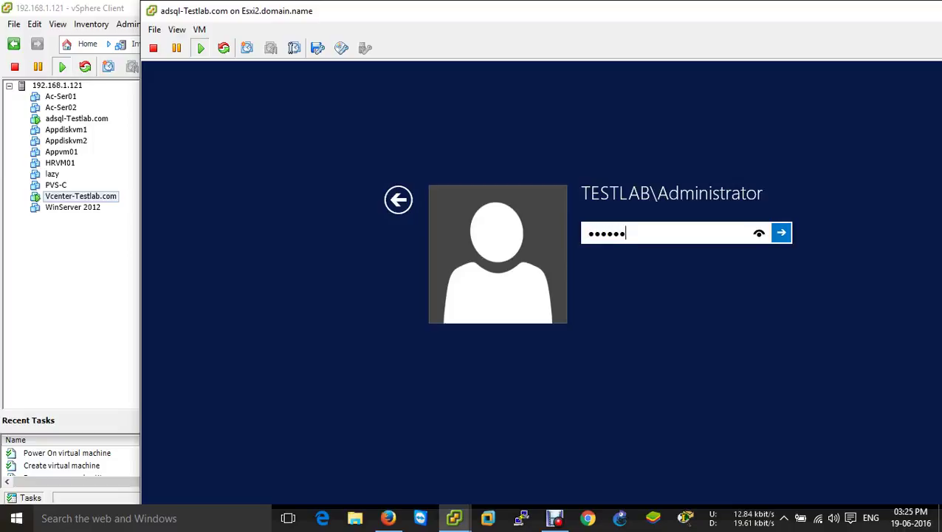
click(759, 234)
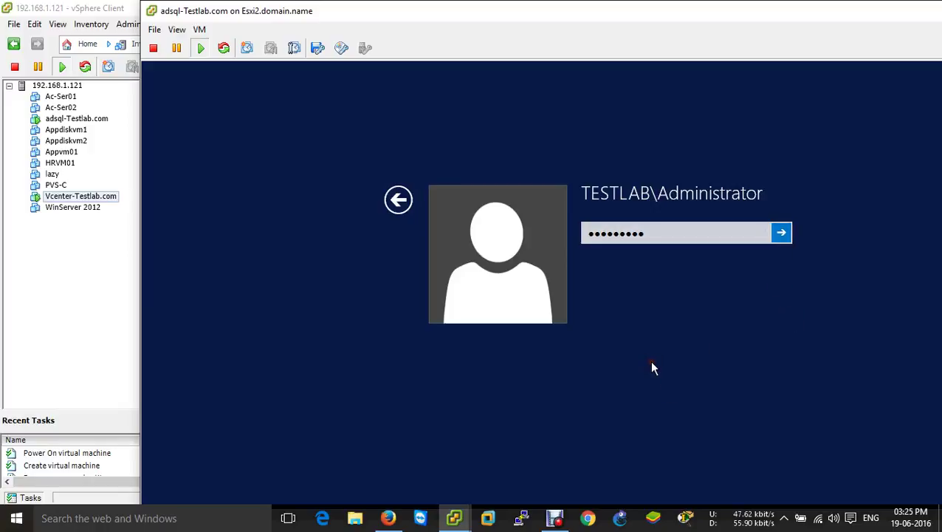
key(ctrl+alt+Return)
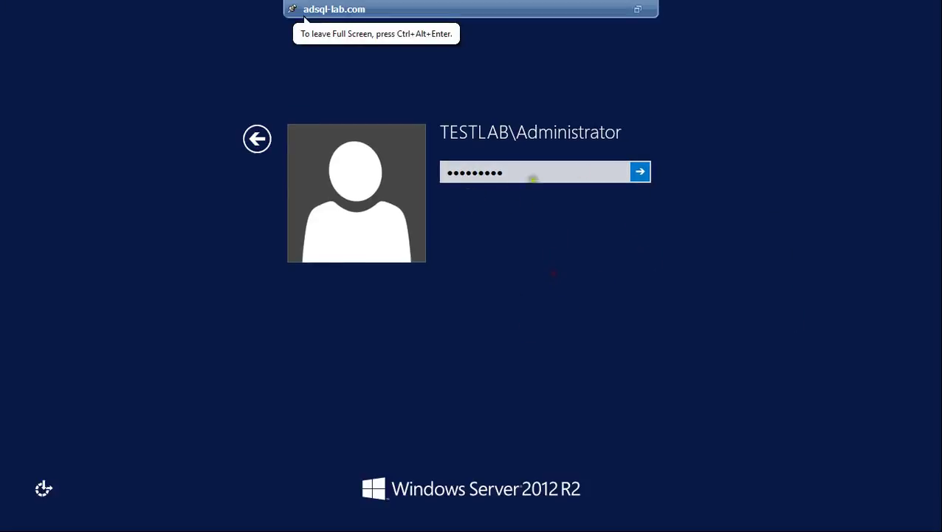
Step: Sign in to adsql-lab, confirm the Server Manager Properties, and launch Group Policy Management
click(640, 171)
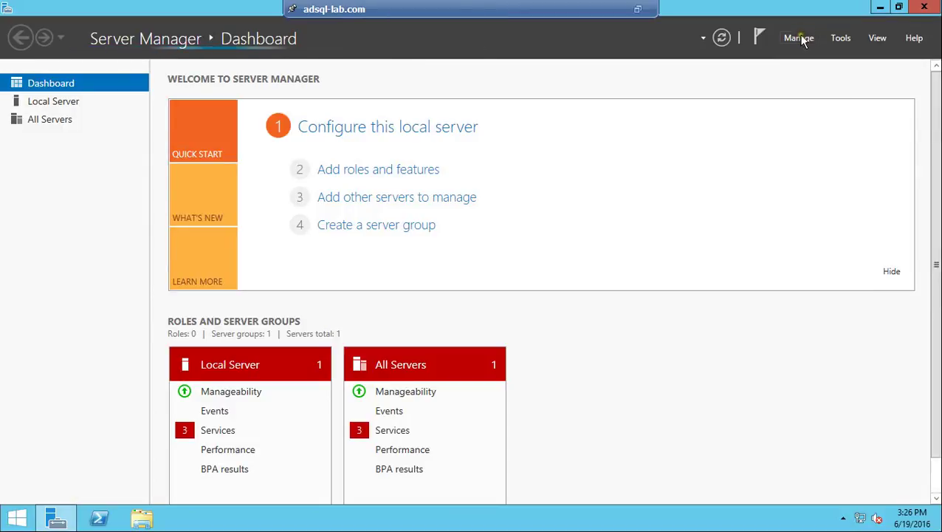
click(801, 38)
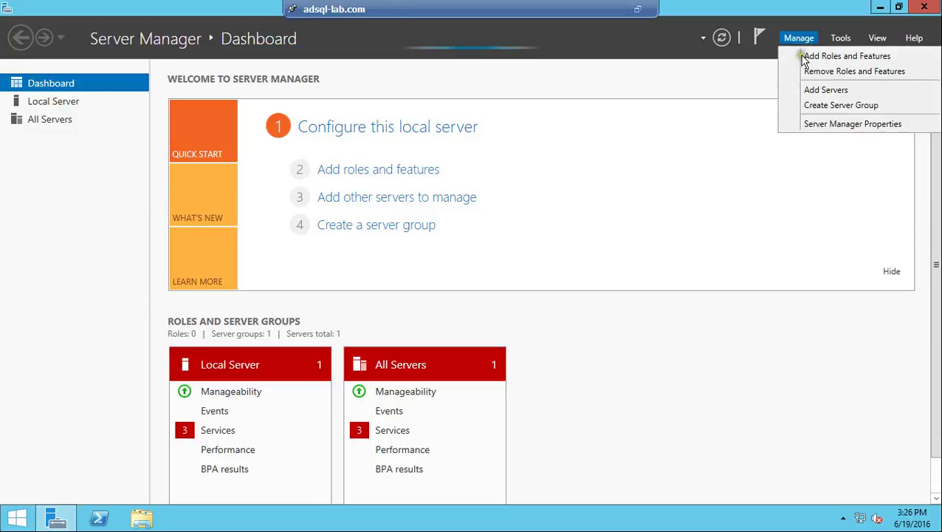
click(824, 127)
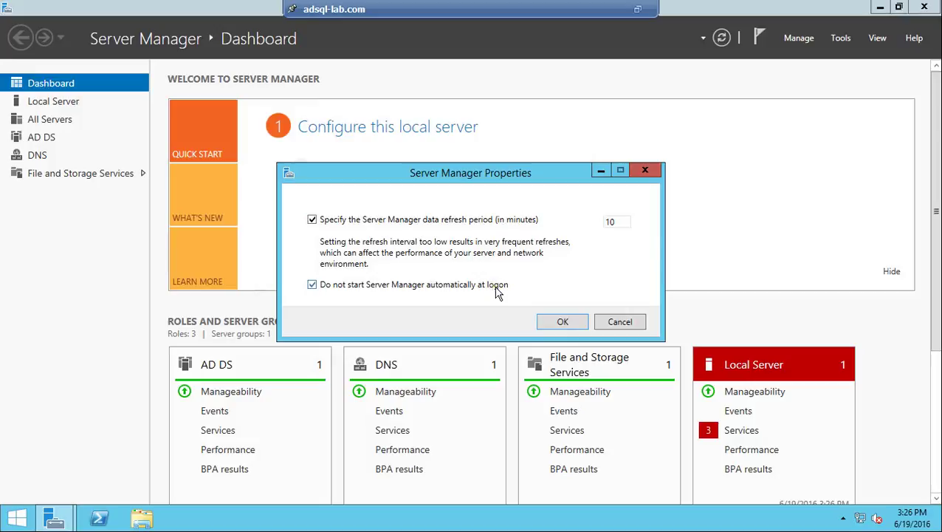
click(561, 321)
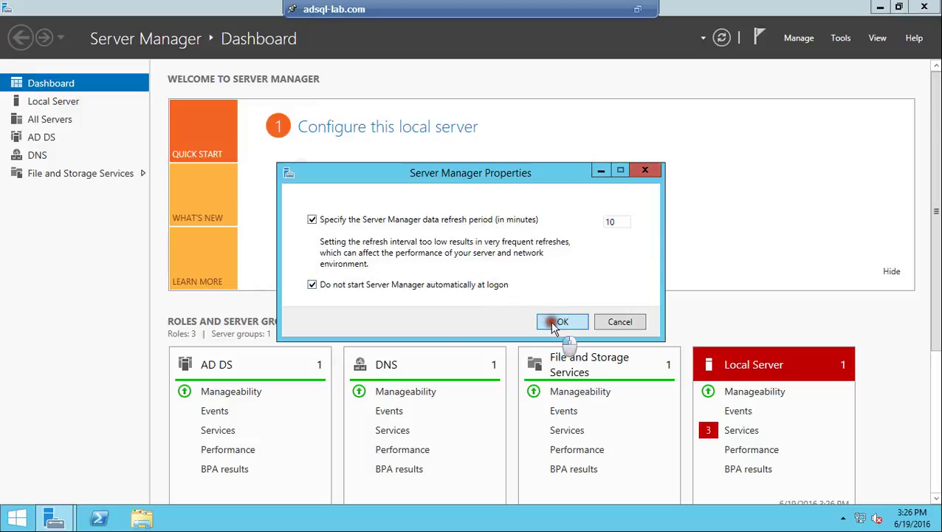
click(840, 40)
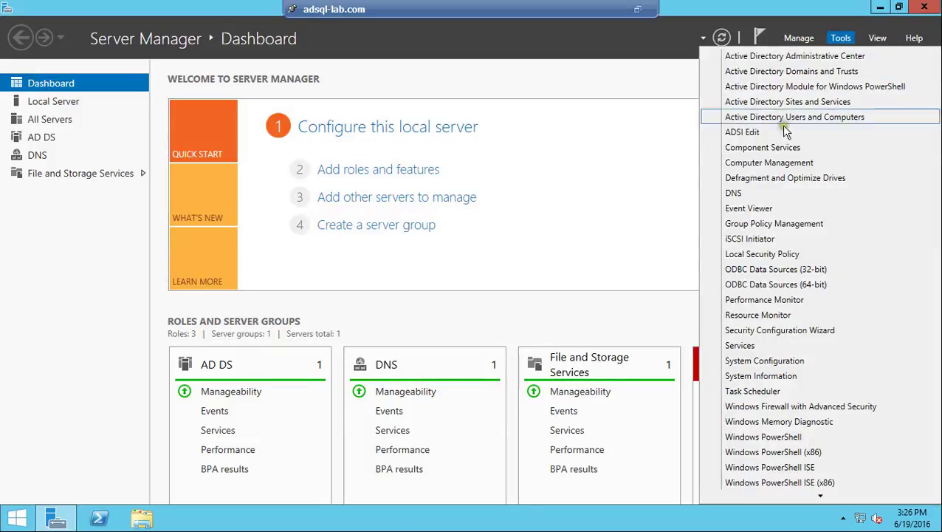
click(779, 223)
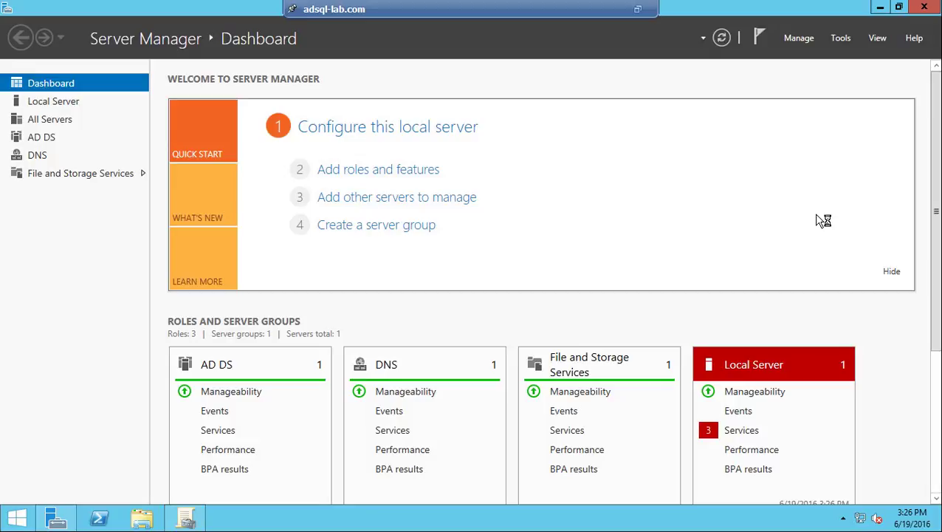
Step: Expand the testlab.com forest through Domains to testlab.com, maximize the console, and widen the tree
click(197, 517)
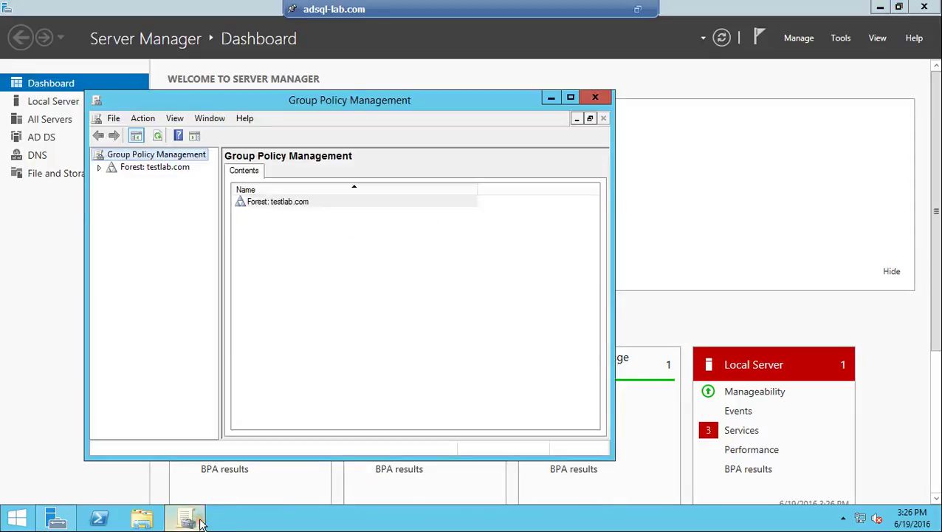
click(99, 167)
click(112, 180)
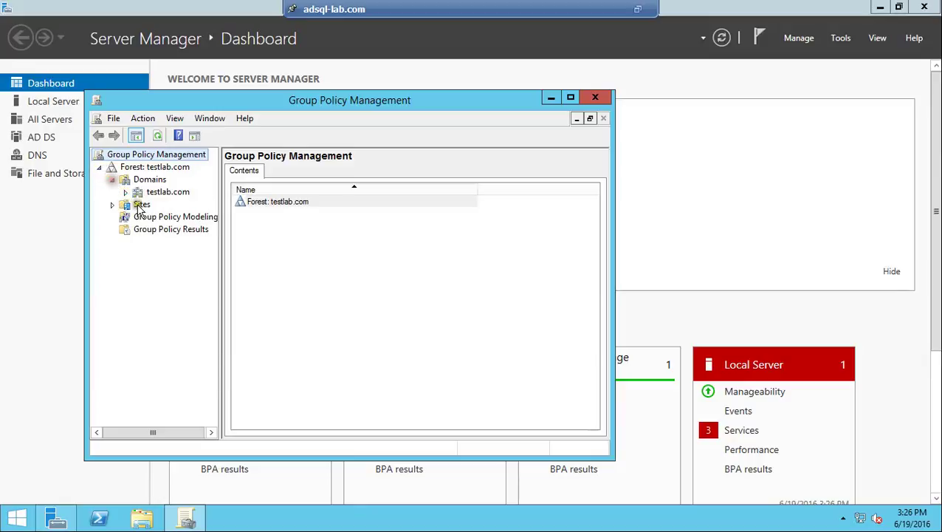
click(125, 191)
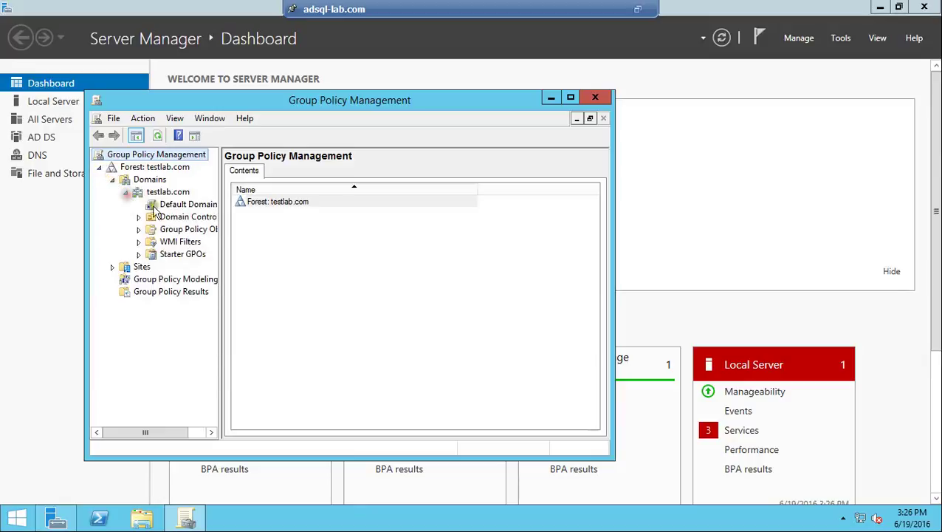
click(571, 99)
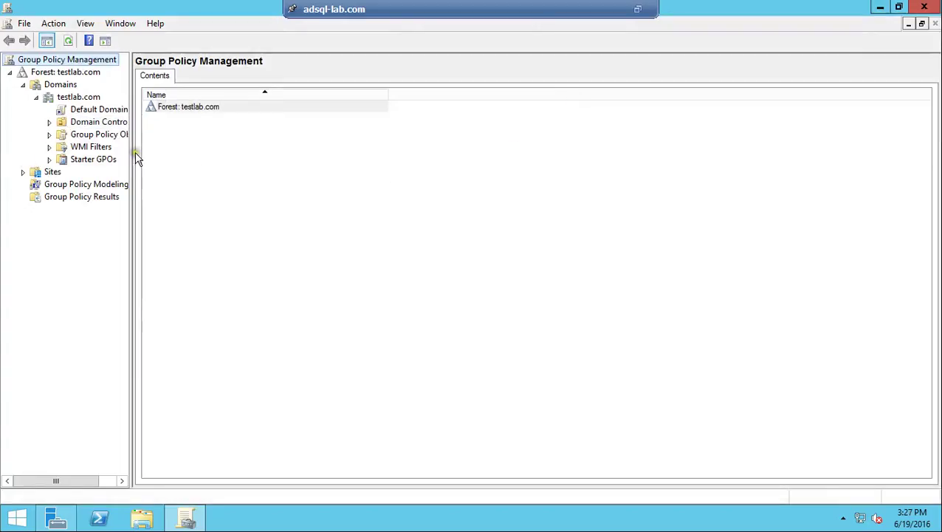
drag(133, 151, 223, 158)
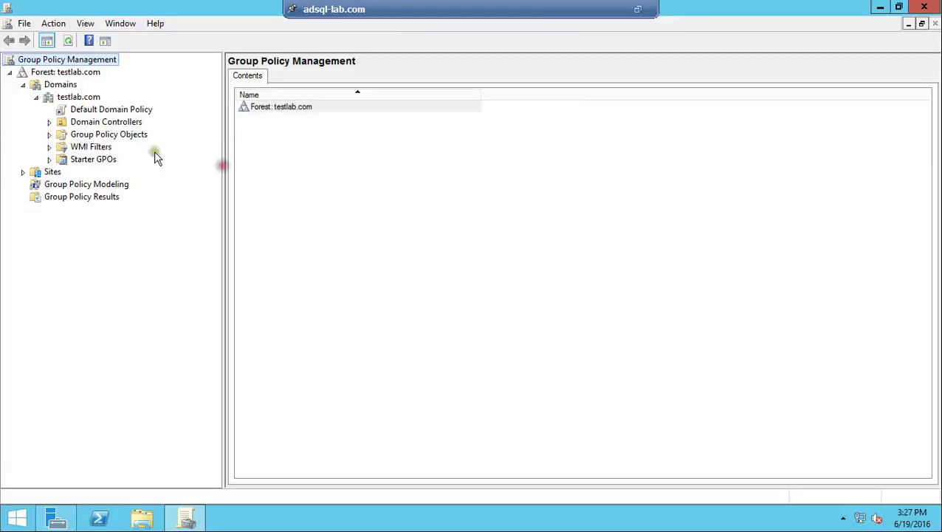
Step: Select the Default Domain Policy link under testlab.com, dismissing the GPO link notice
click(49, 122)
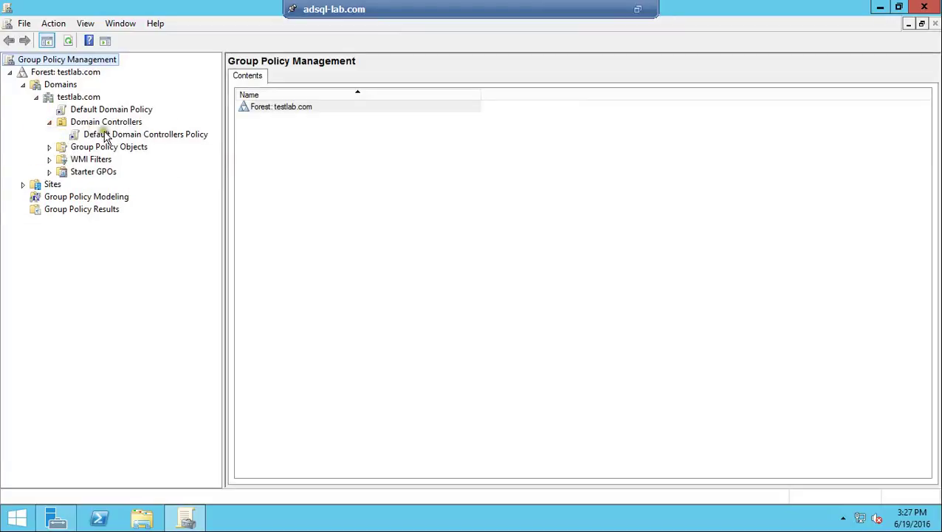
click(85, 111)
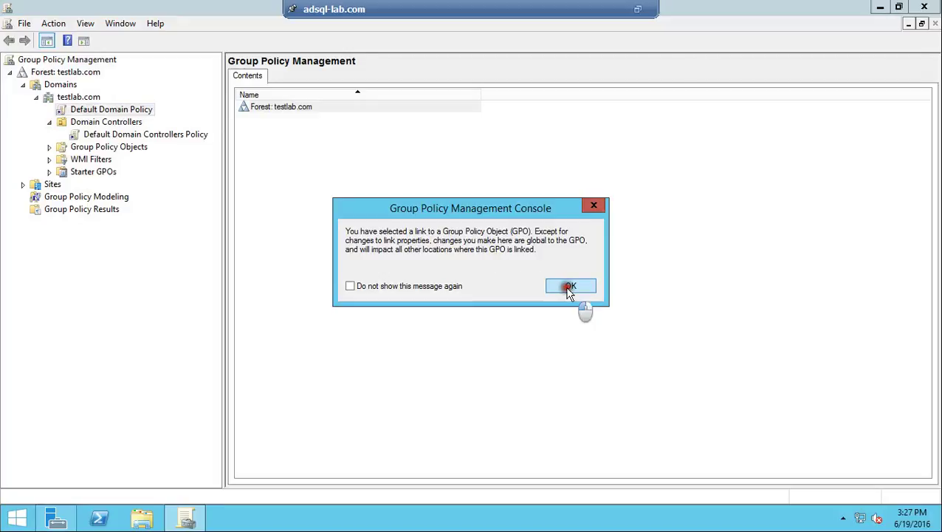
click(571, 288)
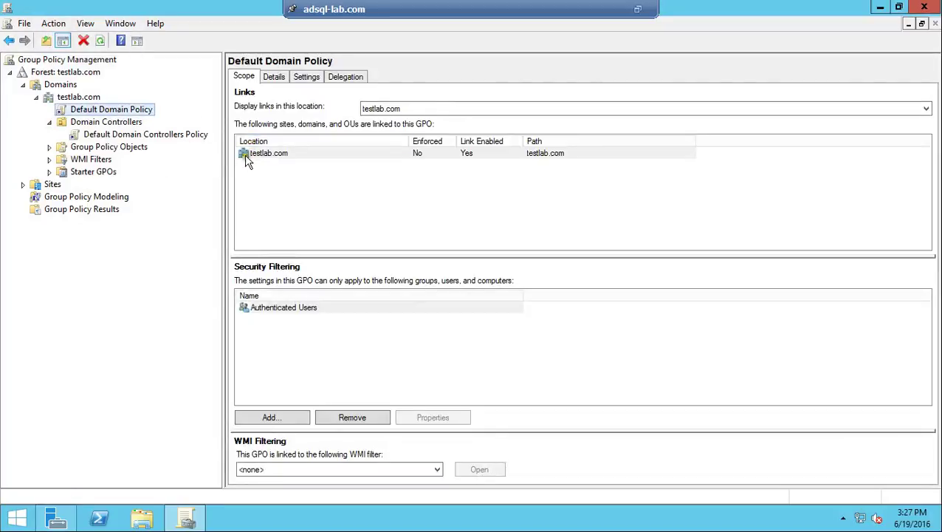
right_click(77, 115)
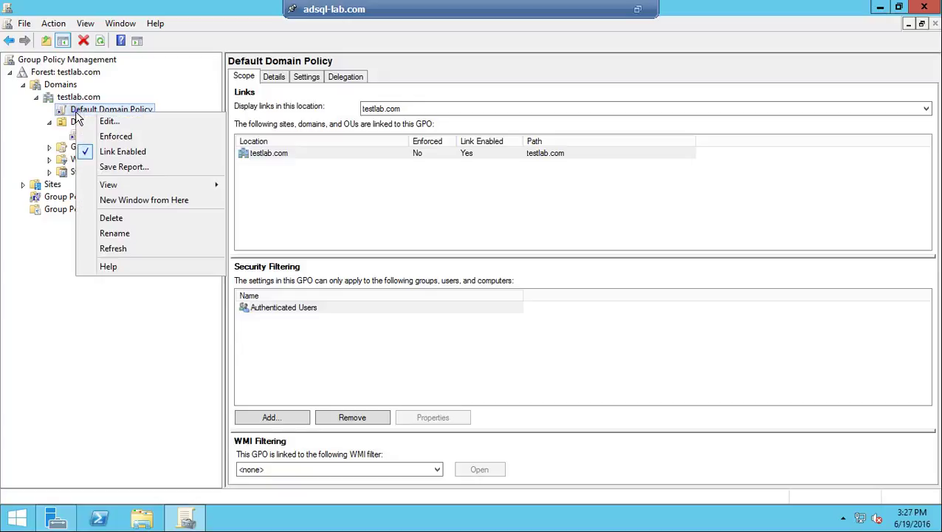
click(65, 100)
right_click(72, 104)
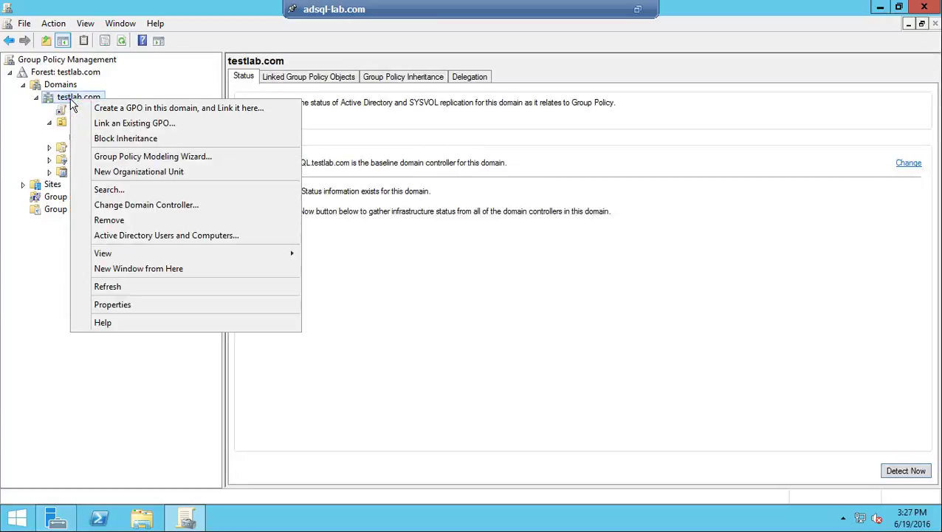
click(33, 276)
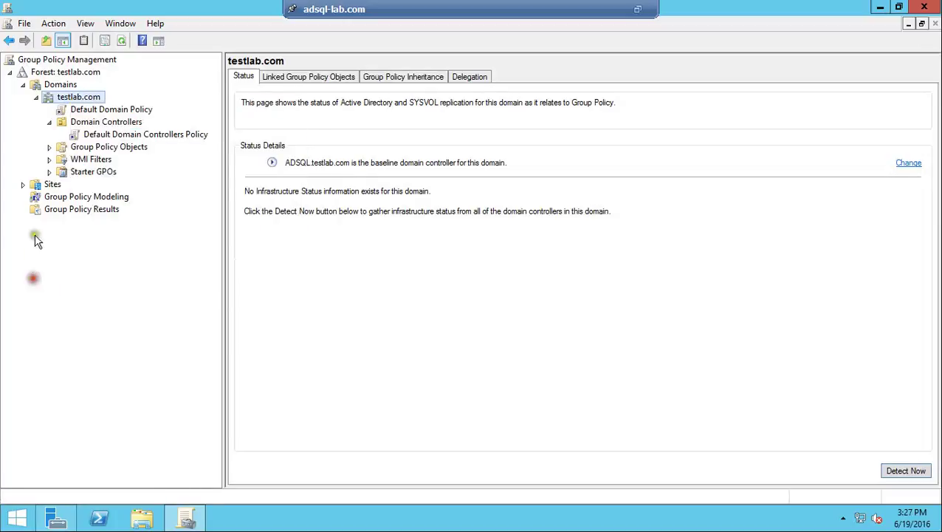
click(113, 110)
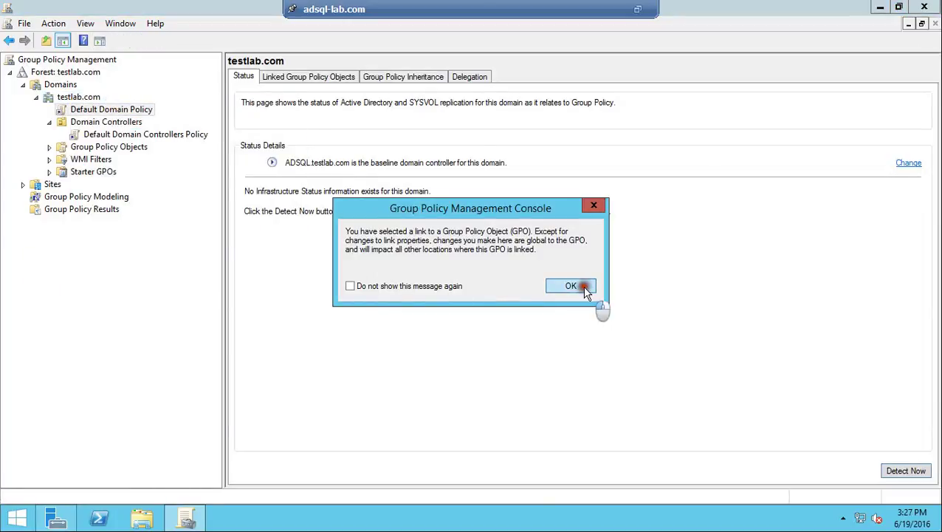
click(580, 287)
Step: Edit Default Domain Policy and expand Computer Configuration policies down to Software Settings
right_click(137, 111)
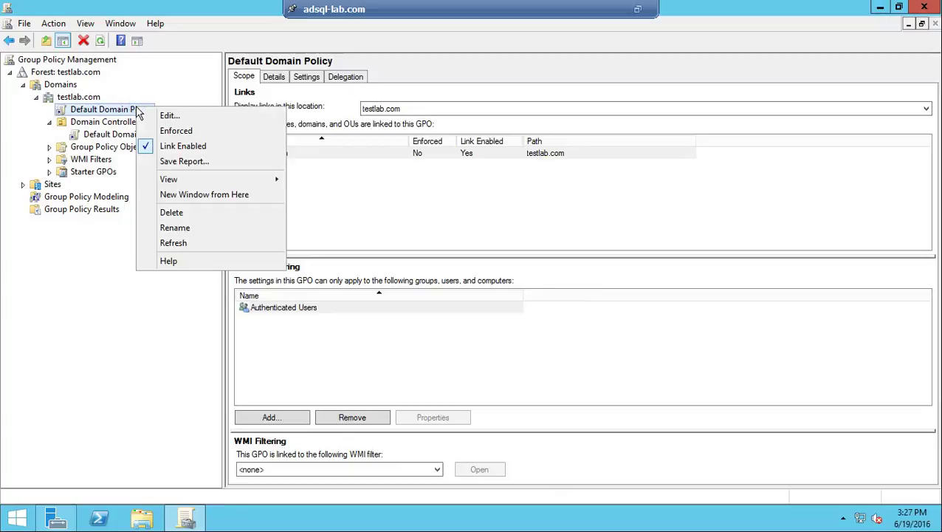
click(166, 116)
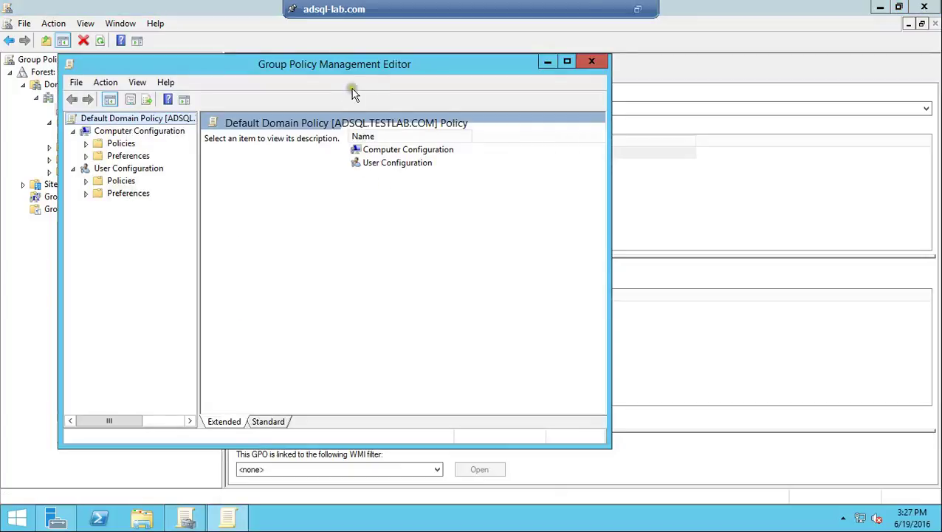
drag(347, 73, 575, 65)
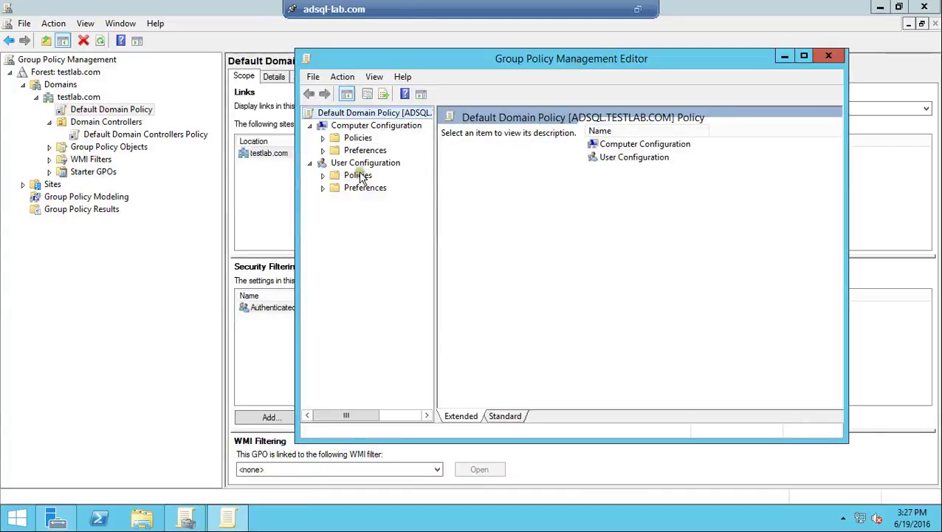
click(323, 138)
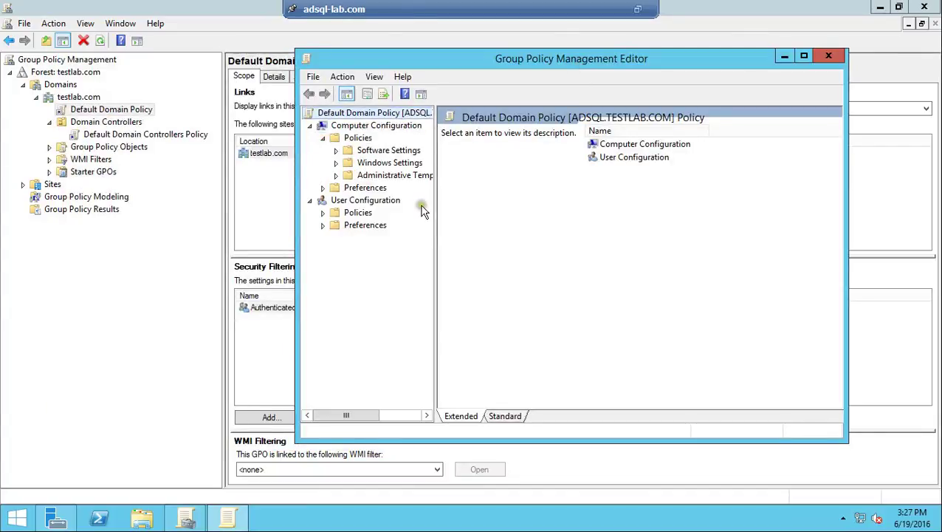
click(336, 150)
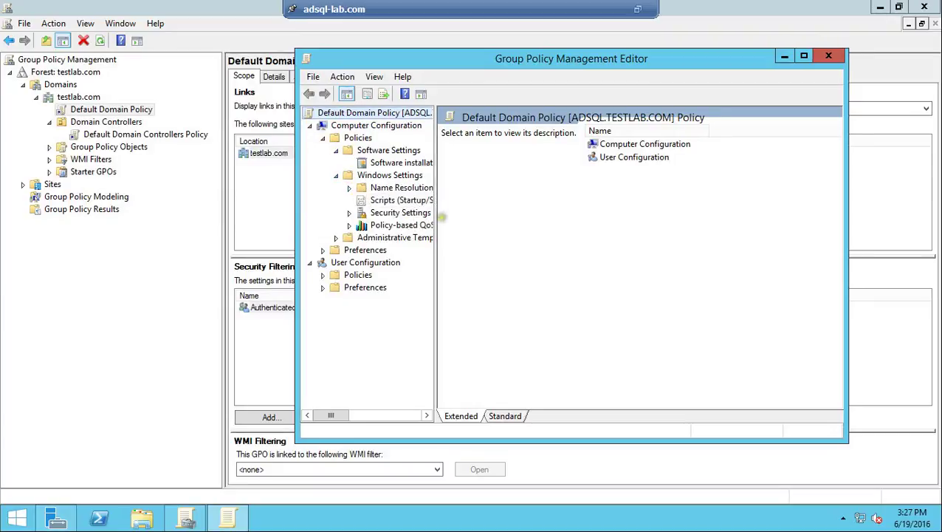
Step: Navigate to Security Settings > Account Policies > Password Policy and select Maximum password age
drag(435, 214, 561, 226)
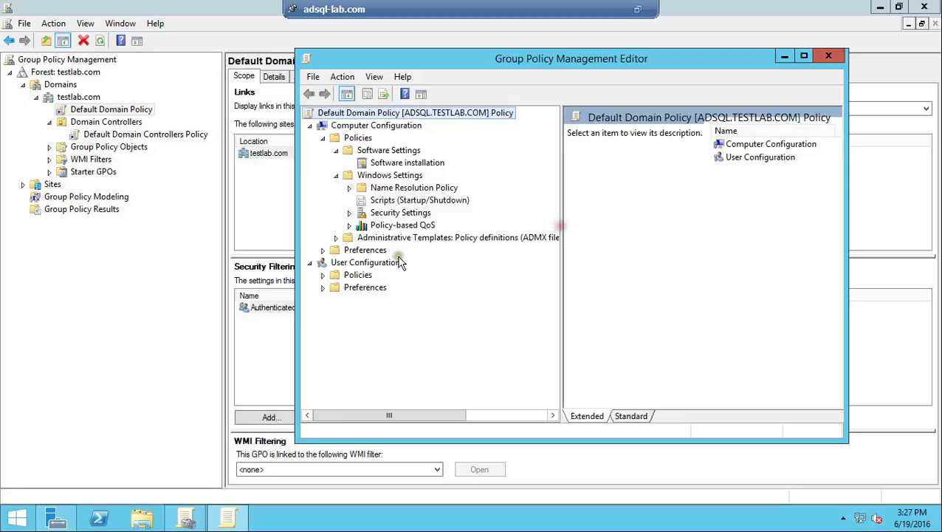
click(350, 214)
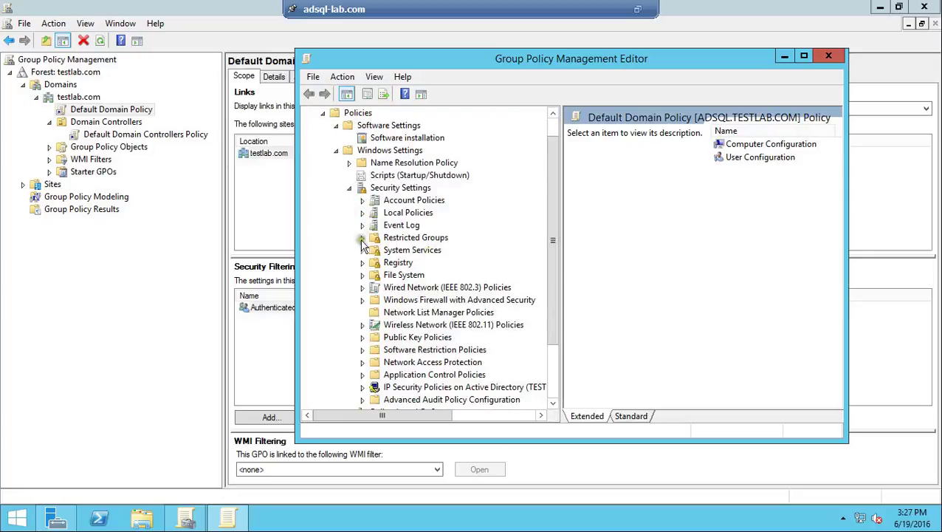
click(361, 200)
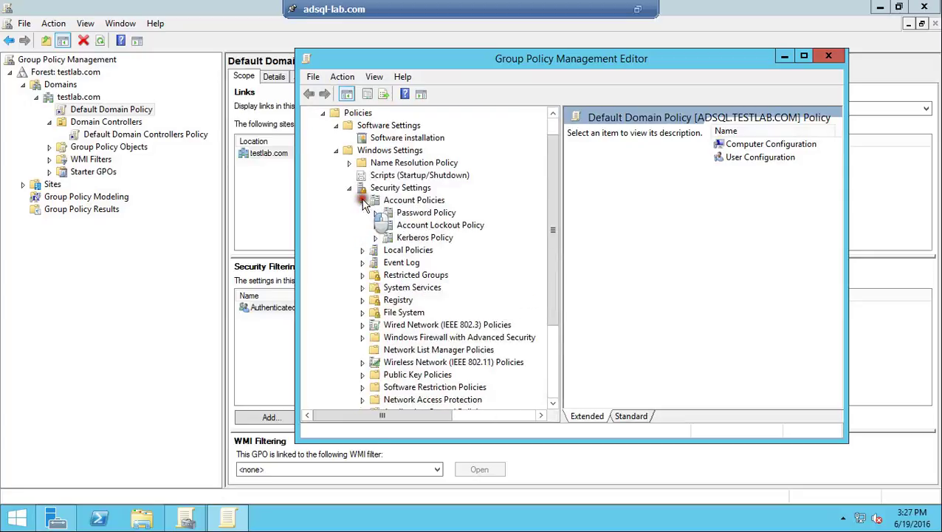
click(432, 213)
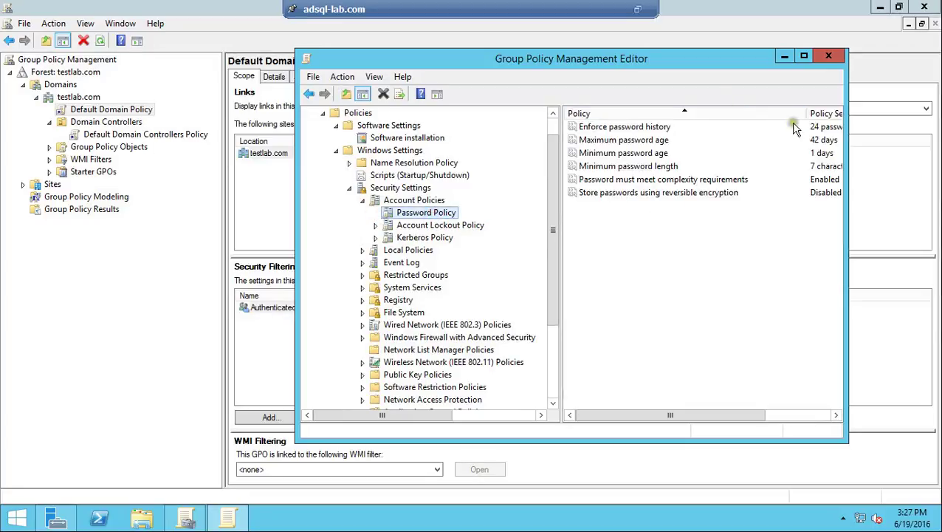
click(805, 142)
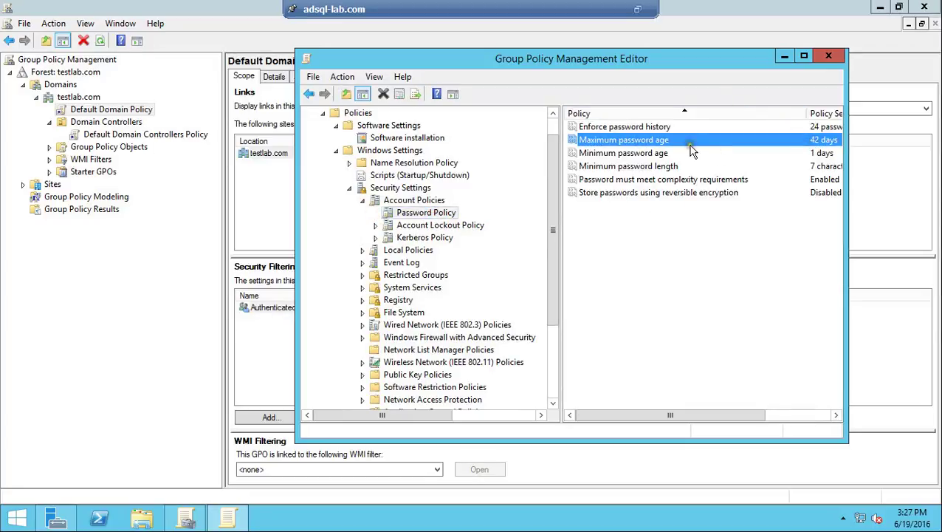
Step: Change Maximum password age from 42 to 180 days, then close the editor and Group Policy Management
click(804, 56)
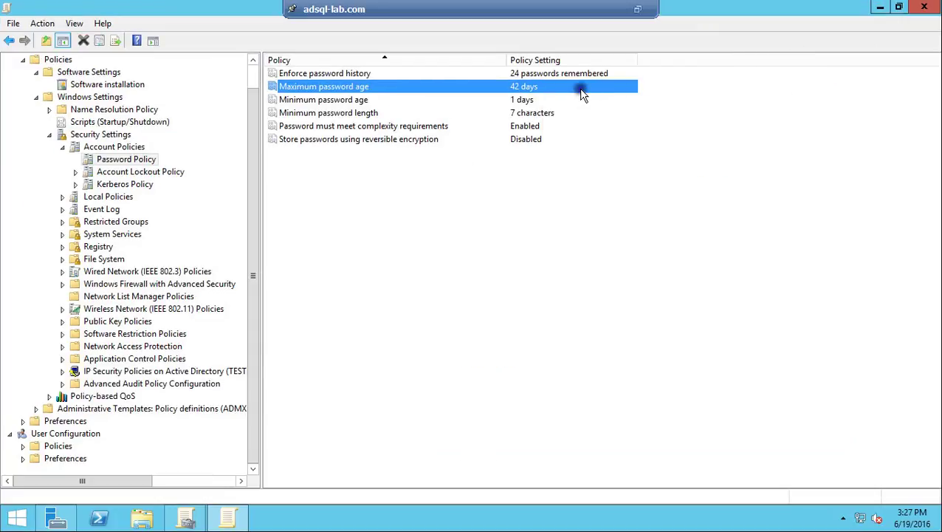
right_click(581, 89)
click(604, 99)
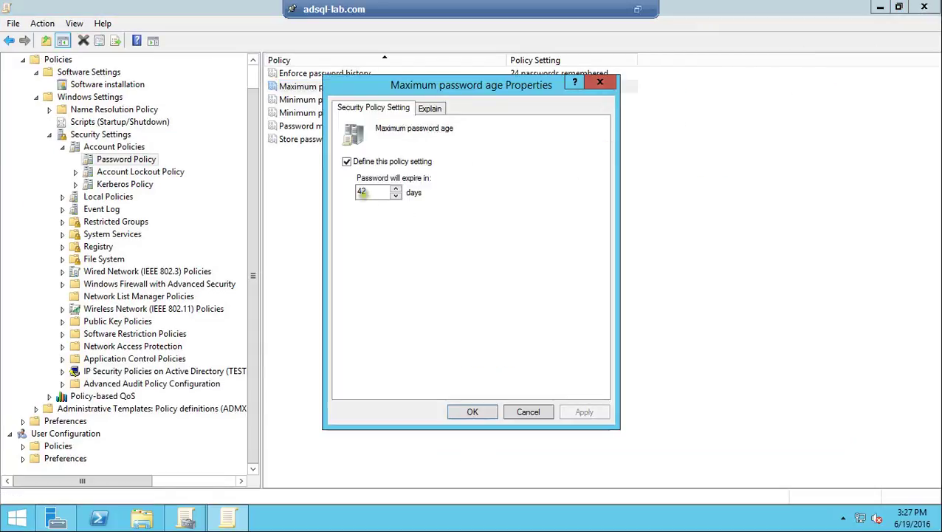
double_click(362, 192)
text(180)
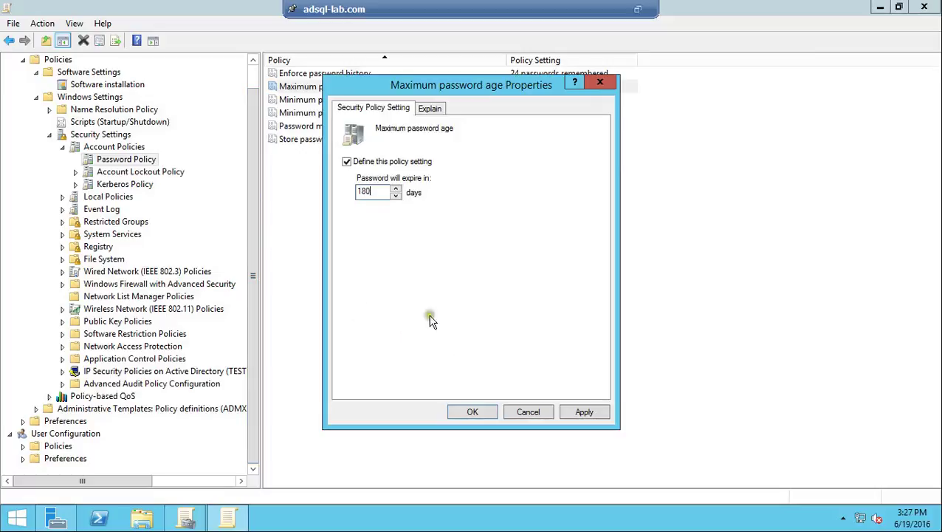
click(585, 412)
click(480, 412)
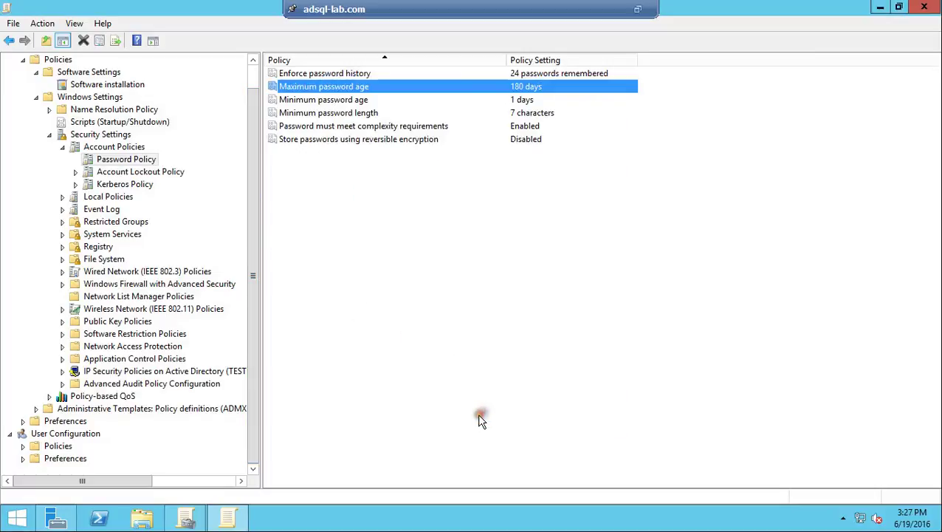
click(922, 9)
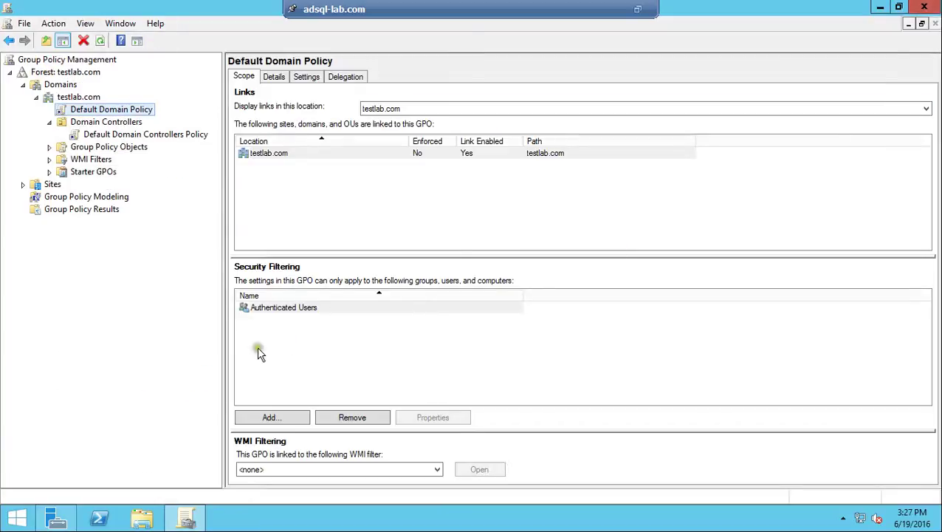
click(923, 7)
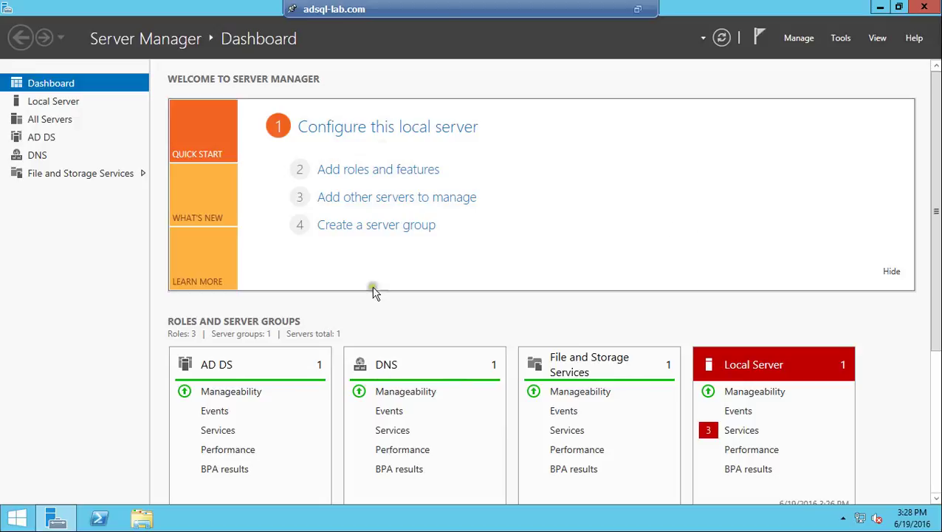
Step: Take the VM console out of full screen and pause the Debut Professional recording
click(640, 9)
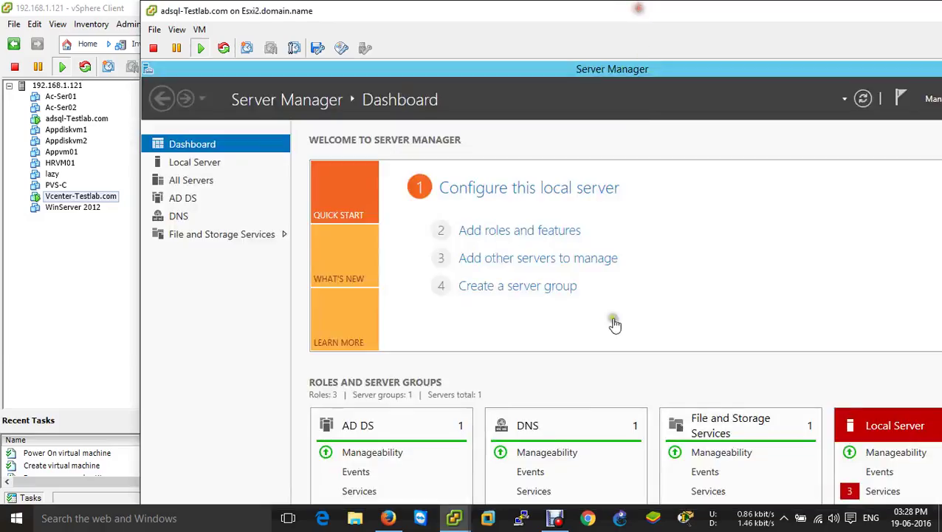
click(555, 517)
click(322, 397)
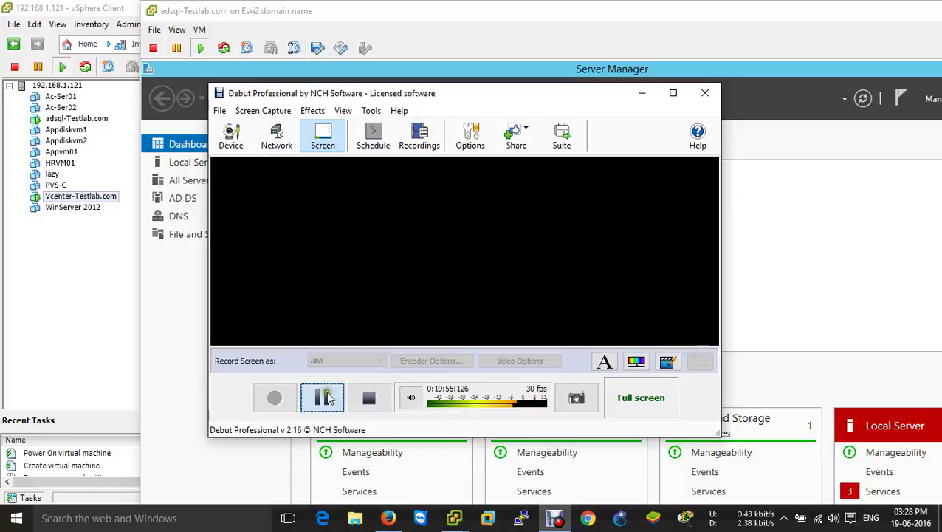
click(311, 397)
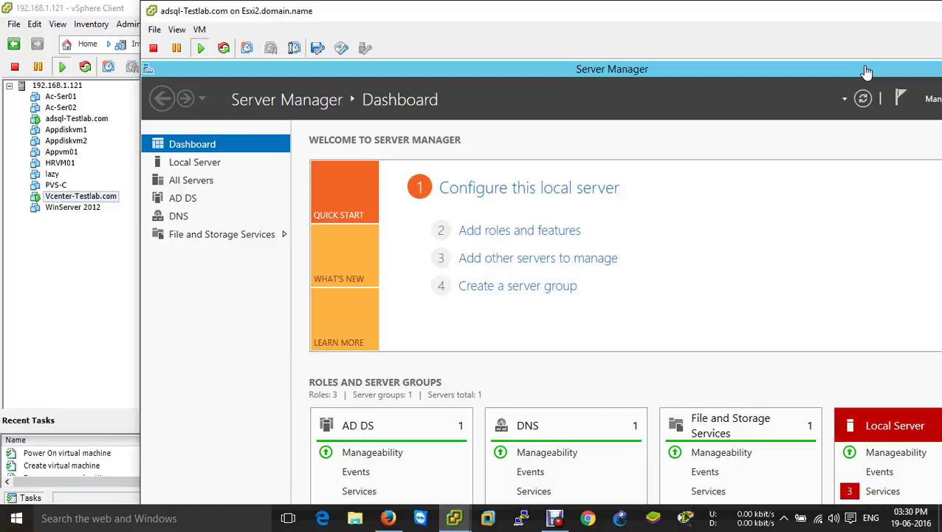
Step: Point adsql-Testlab's CD/DVD drive 1 at the SQLServer2012SP1 ISO from the datastore and apply
click(837, 55)
click(199, 30)
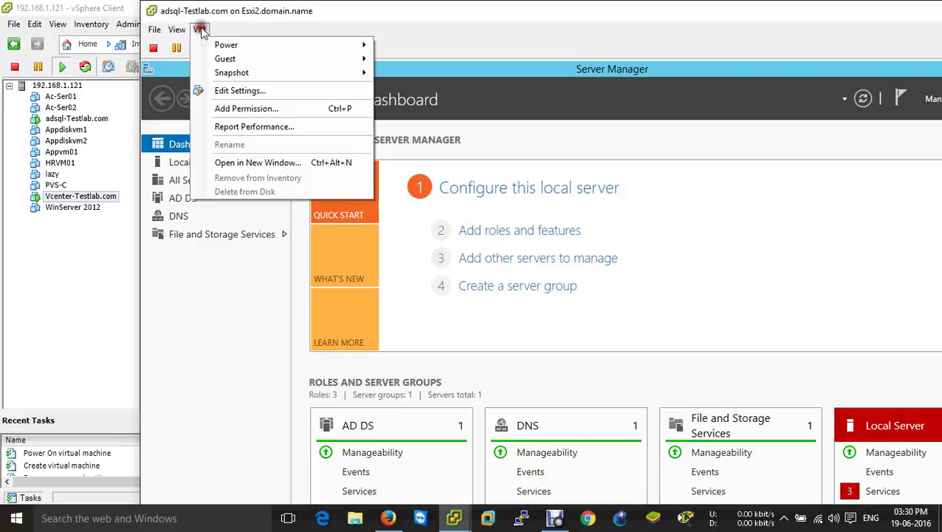
click(240, 90)
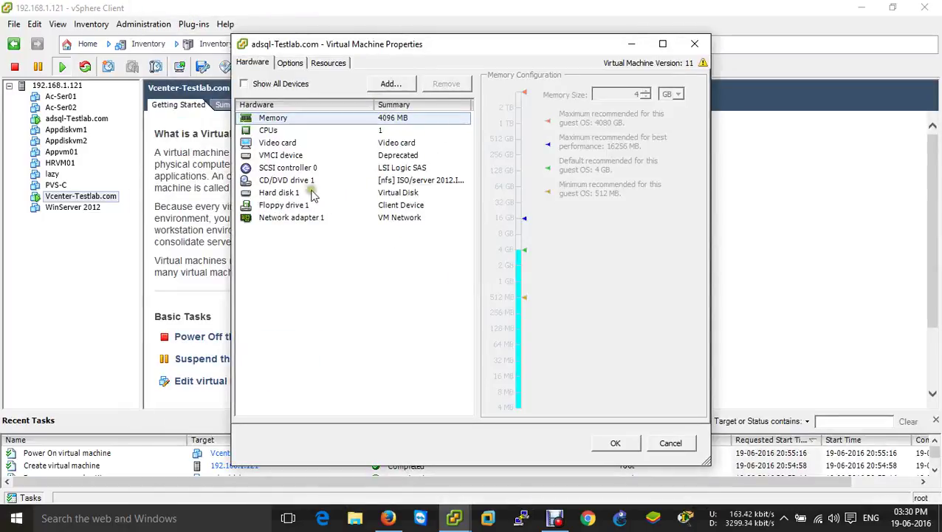
click(310, 180)
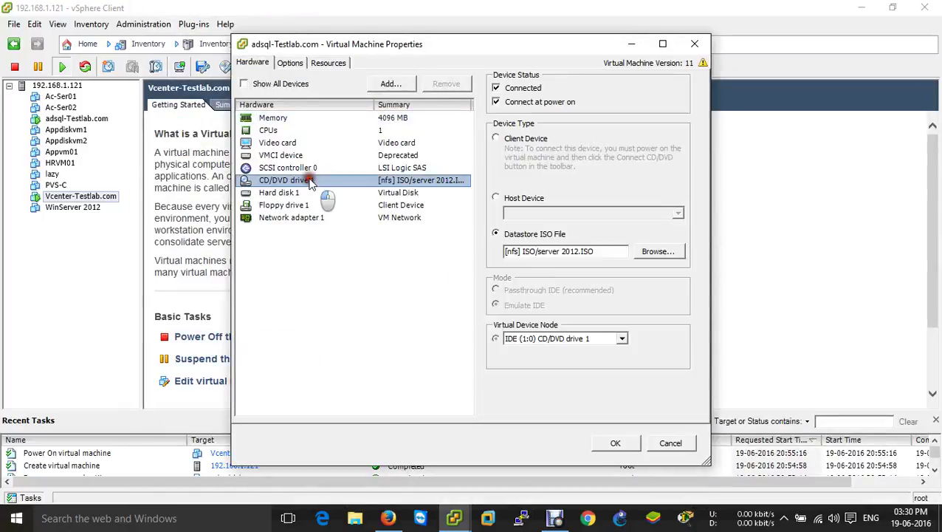
click(658, 252)
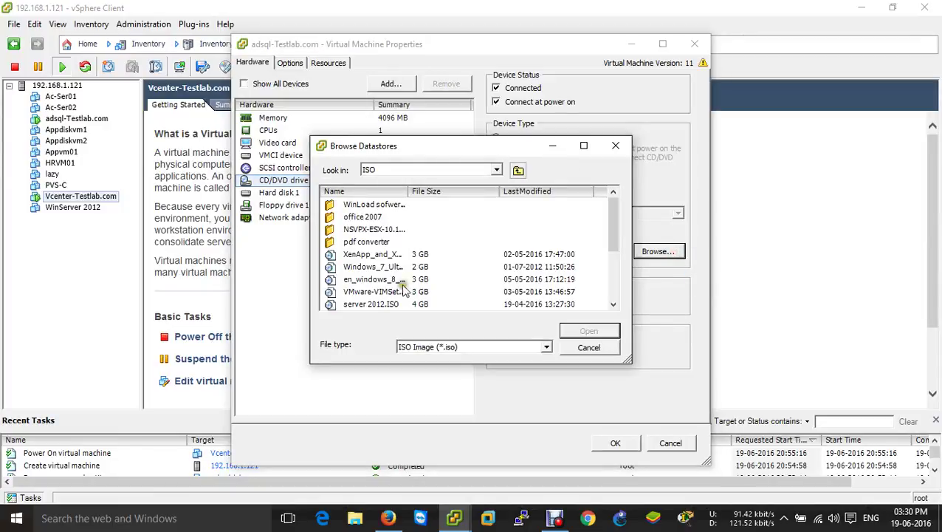
click(381, 280)
scroll(399, 284, down, 2)
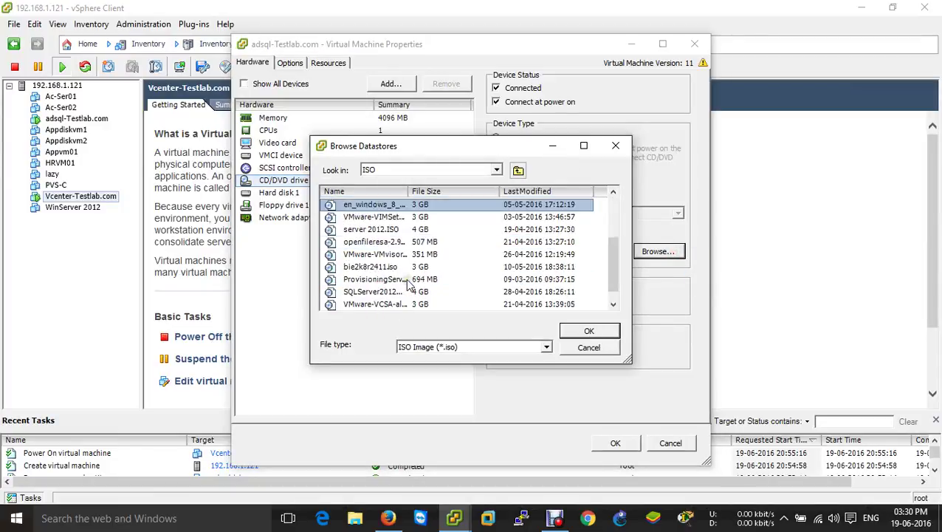
click(401, 292)
click(608, 332)
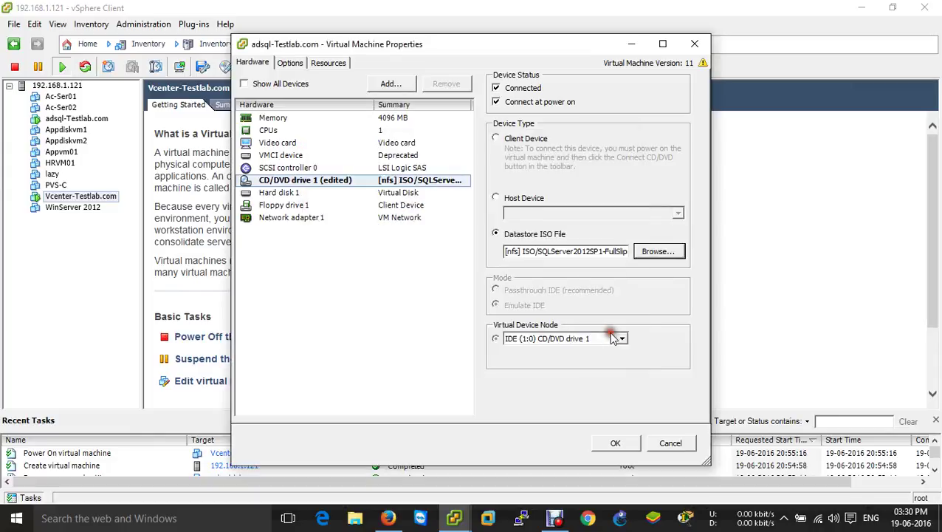
click(616, 441)
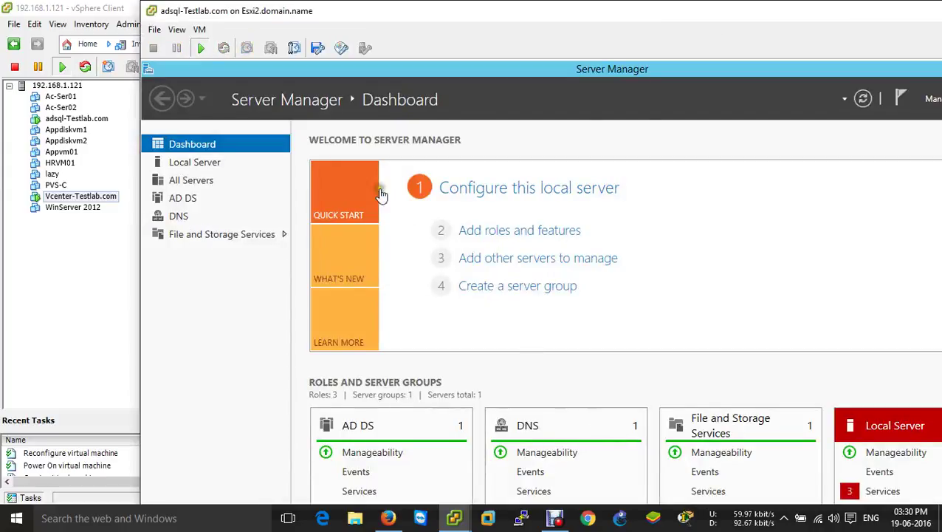
Step: Run SETUP.EXE from the SQL Server disc's AutoPlay prompt and close Server Manager
key(ctrl+alt+Return)
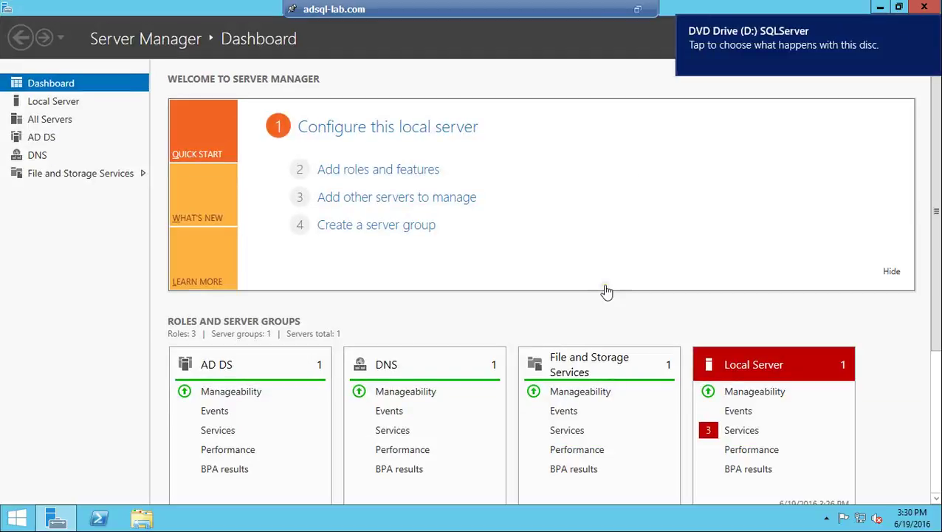
click(910, 59)
click(765, 119)
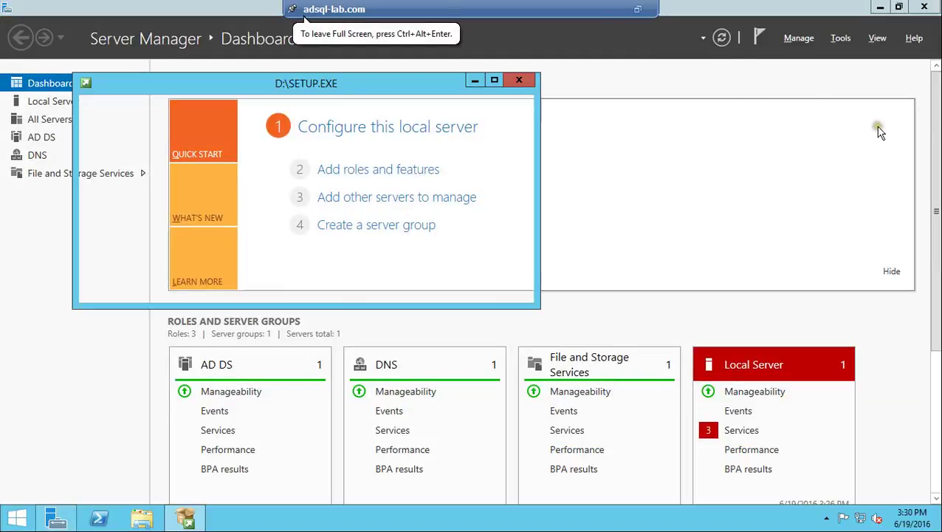
click(922, 8)
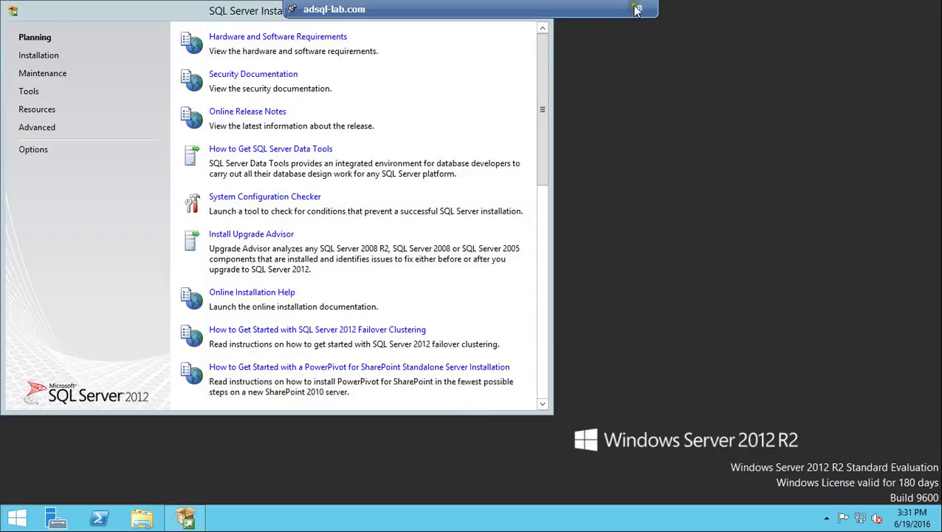
Step: Resume the Debut recording, return to the adsql-Testlab console, and show the Installation page
click(637, 9)
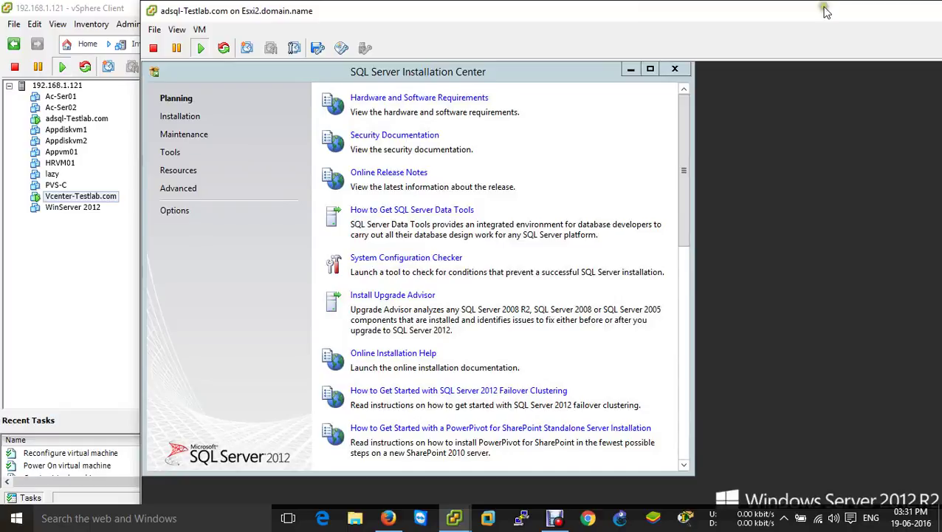
key(super+d)
click(555, 518)
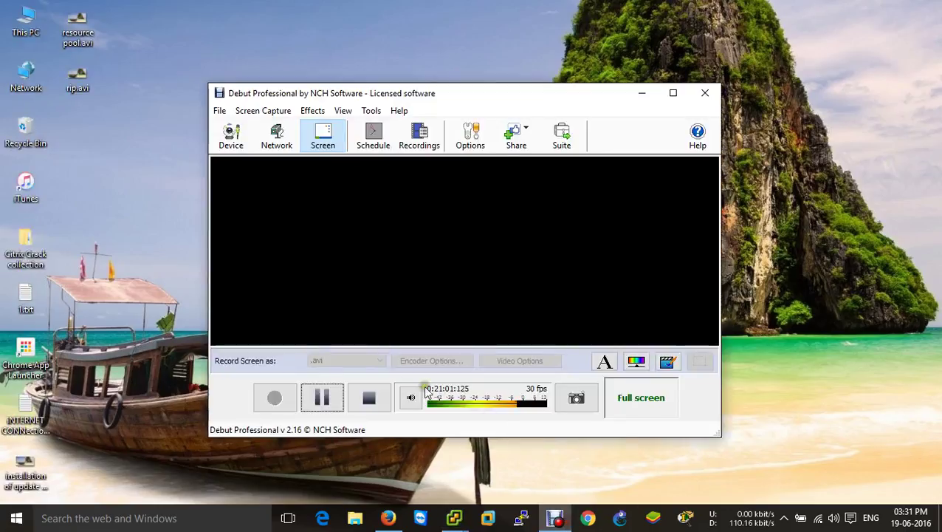
click(325, 399)
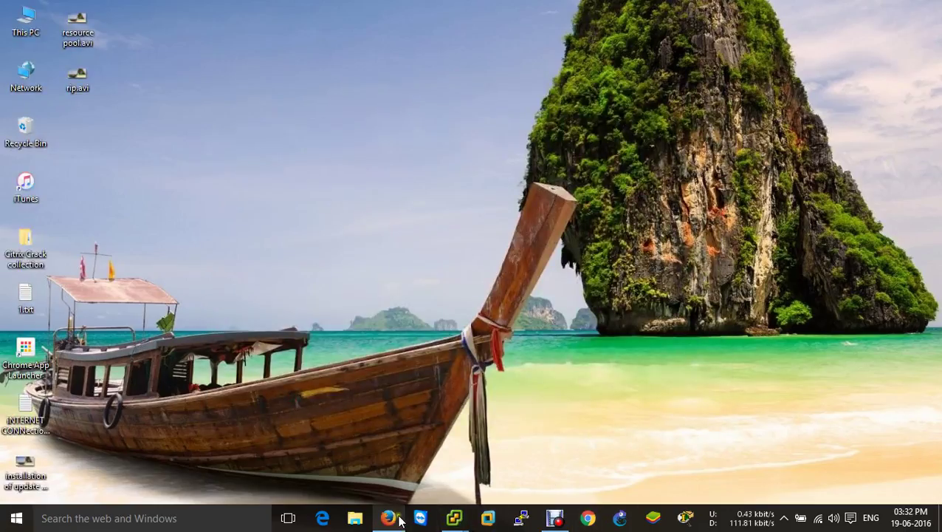
click(399, 521)
click(389, 518)
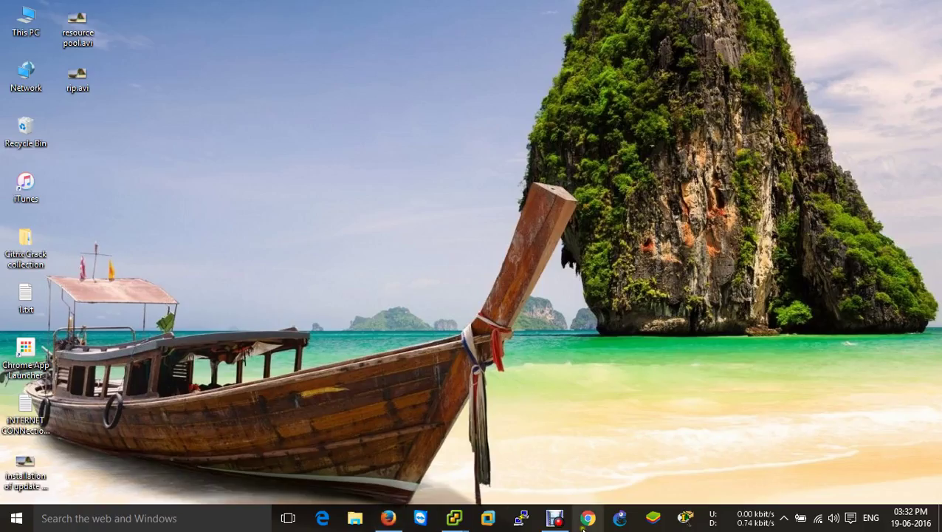
mouse_move(455, 518)
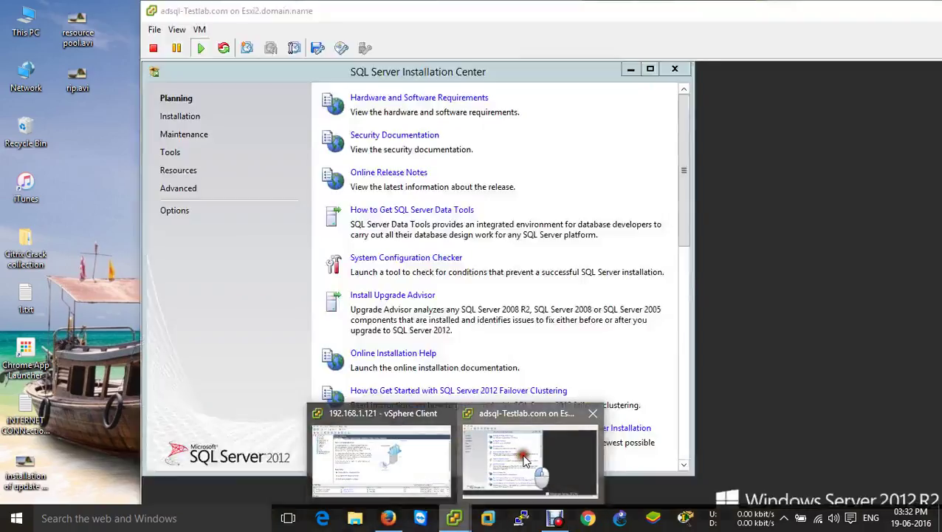
click(525, 459)
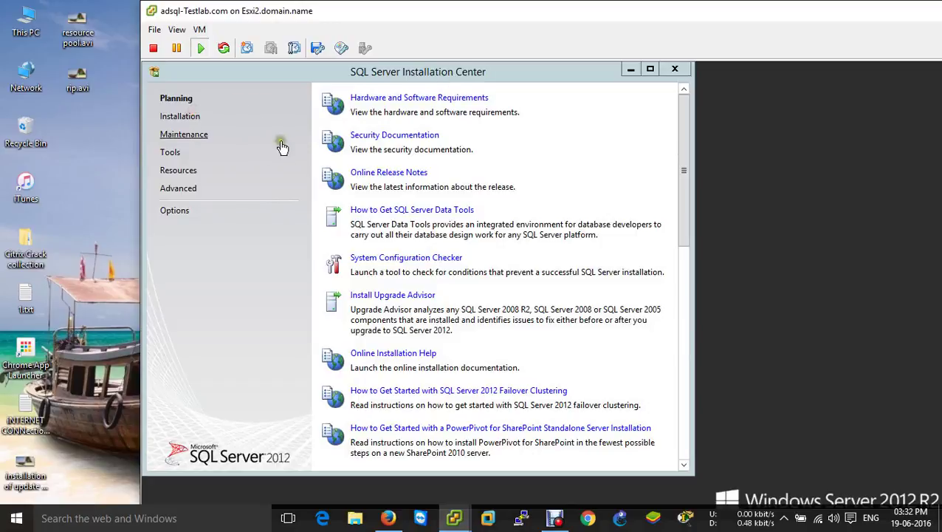
click(192, 118)
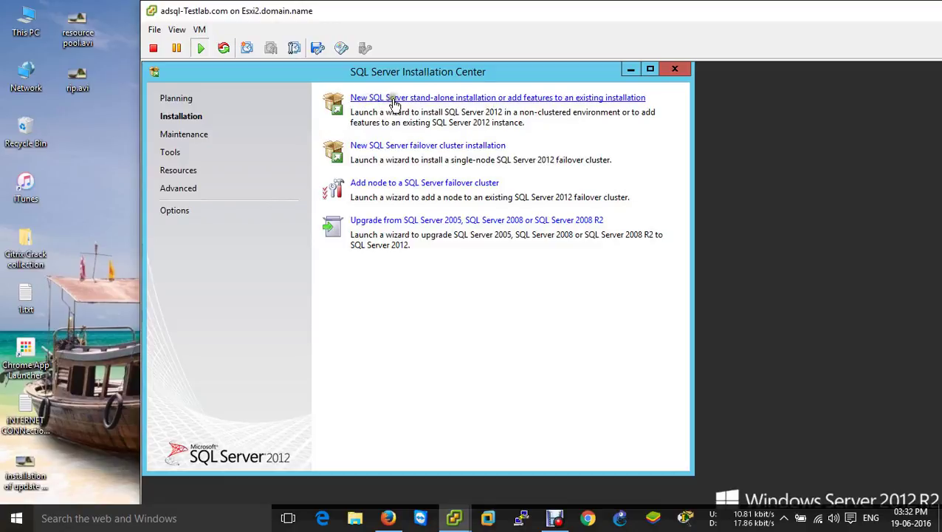
Step: Start a new stand-alone SQL Server installation and accept the Setup Support Rules (8 passed)
click(525, 100)
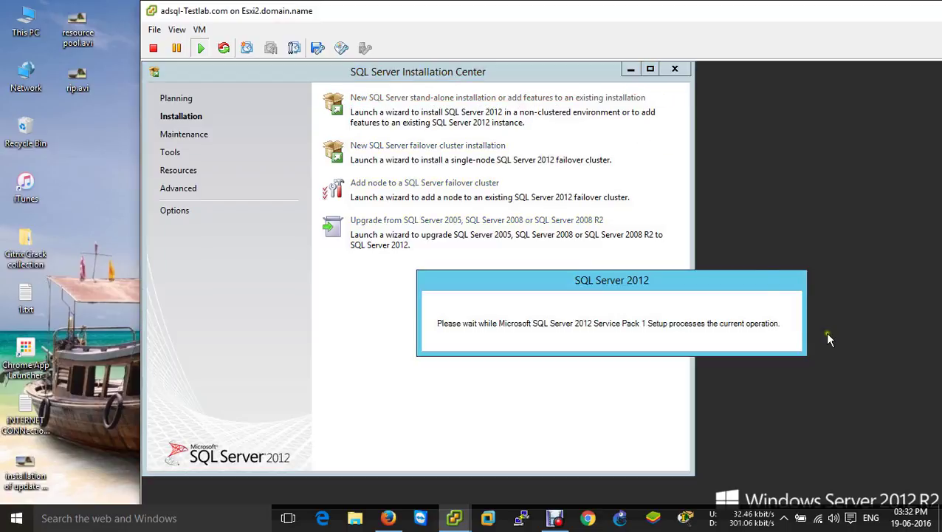
key(ctrl+alt+Return)
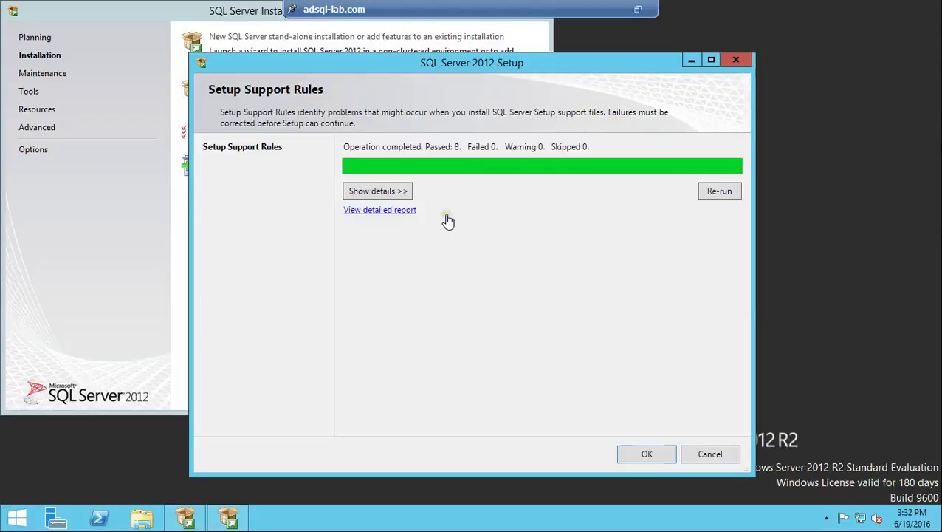
click(607, 358)
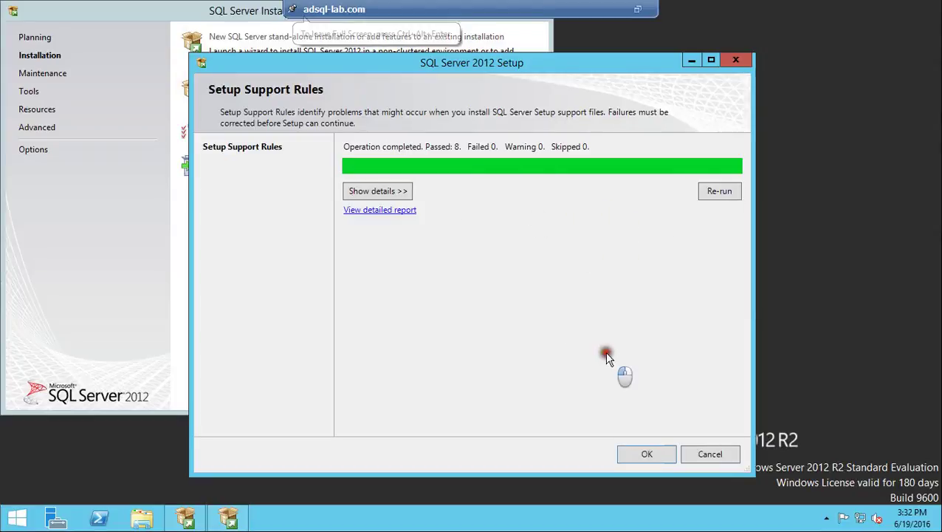
click(643, 454)
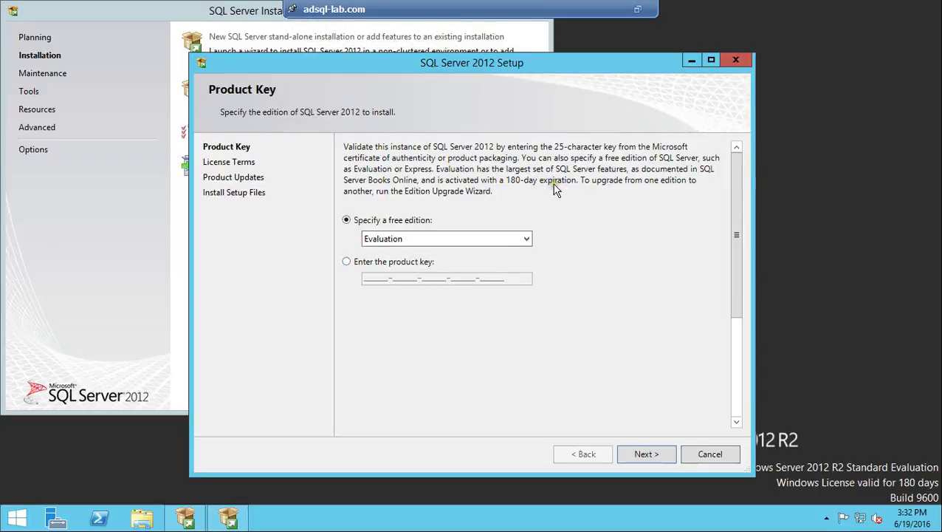
Step: Keep the Evaluation edition, accept the license terms, and opt in to sending feature usage data
click(642, 454)
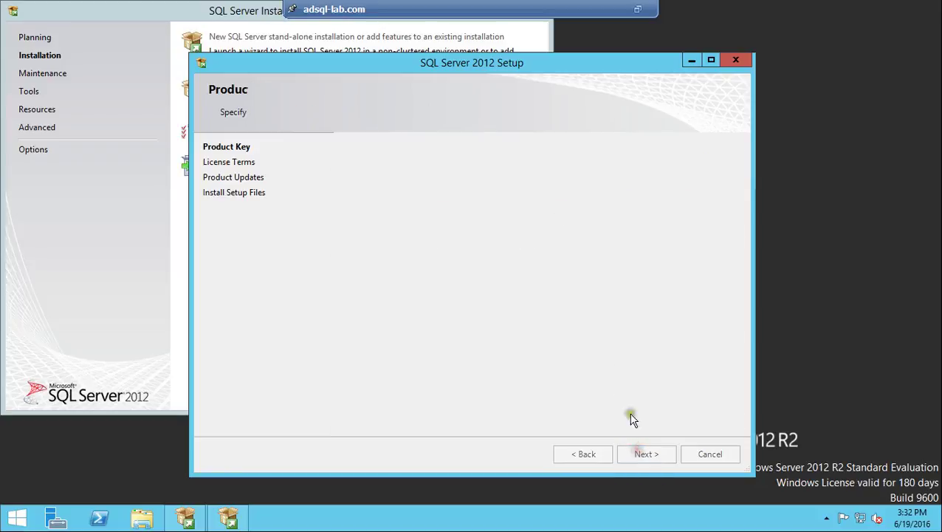
click(390, 357)
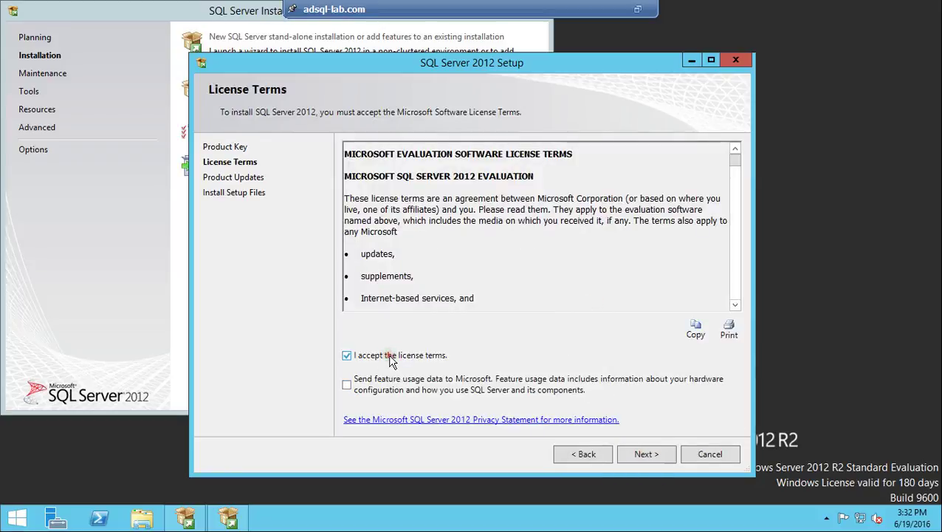
click(446, 390)
Step: Exclude SQL Server product updates and start installing the setup files
click(648, 452)
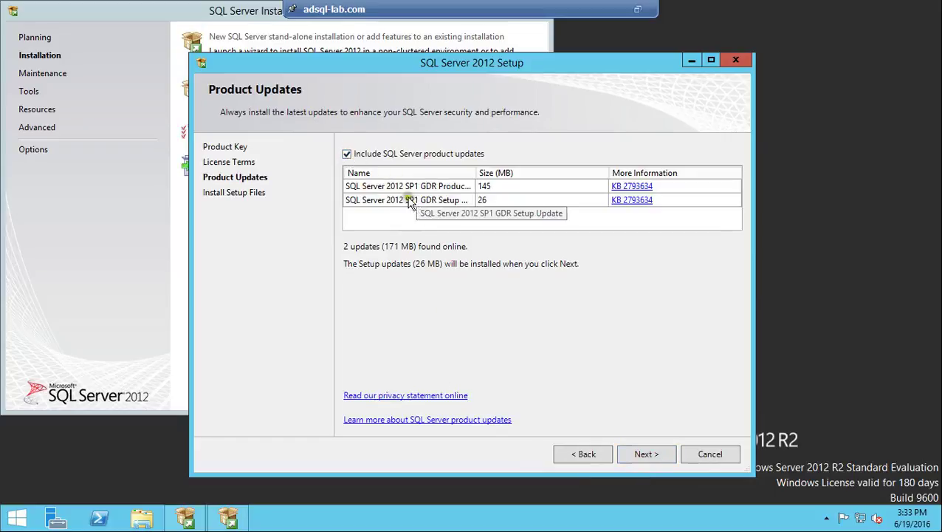
click(348, 155)
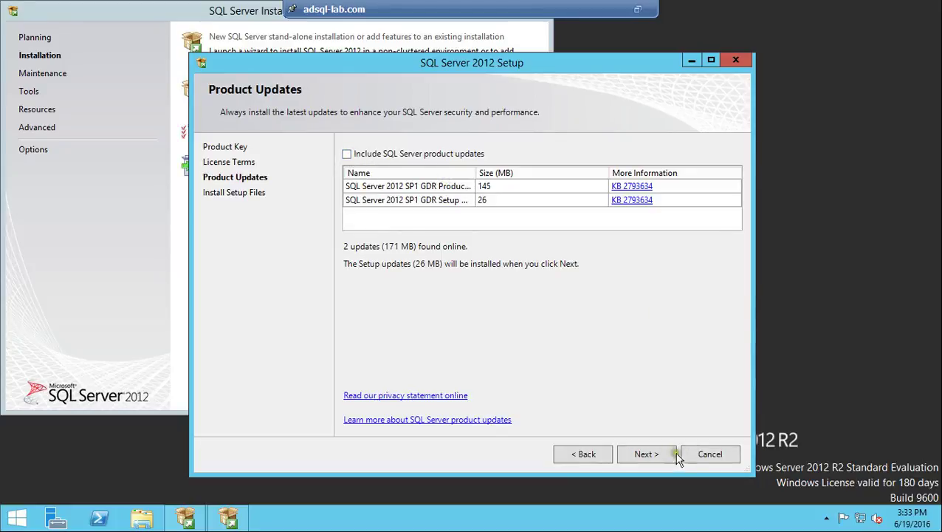
click(650, 453)
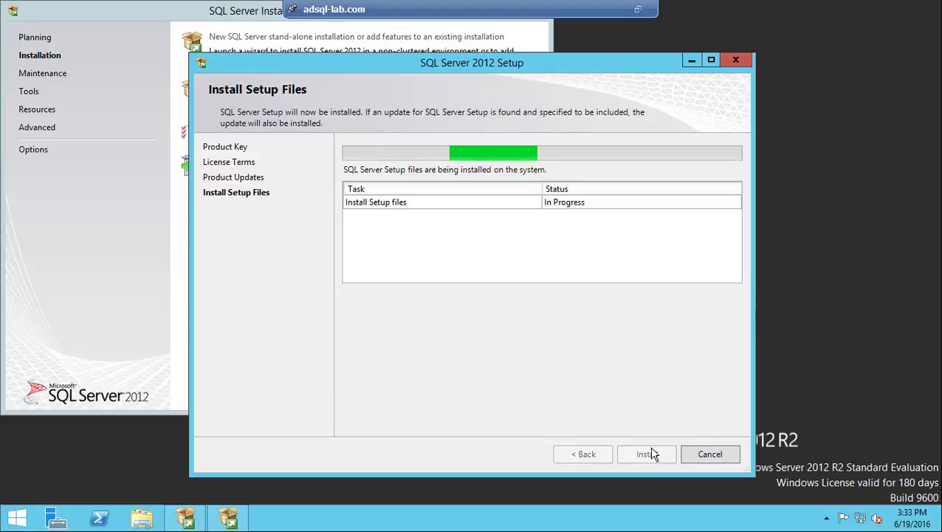